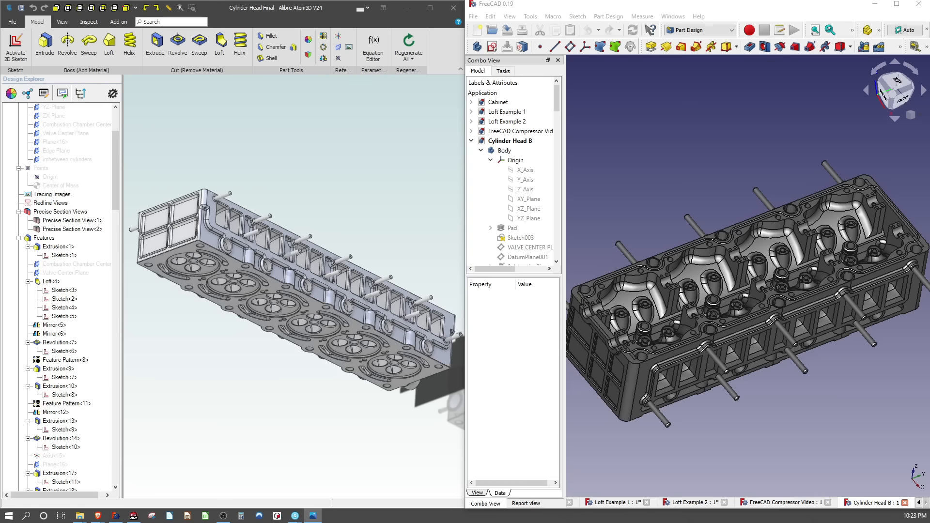
# Step: Maximize the Alibre Atom3D window and open Sketch<1> of the cylinder head's first extrusion for editing
pyautogui.click(429, 8)
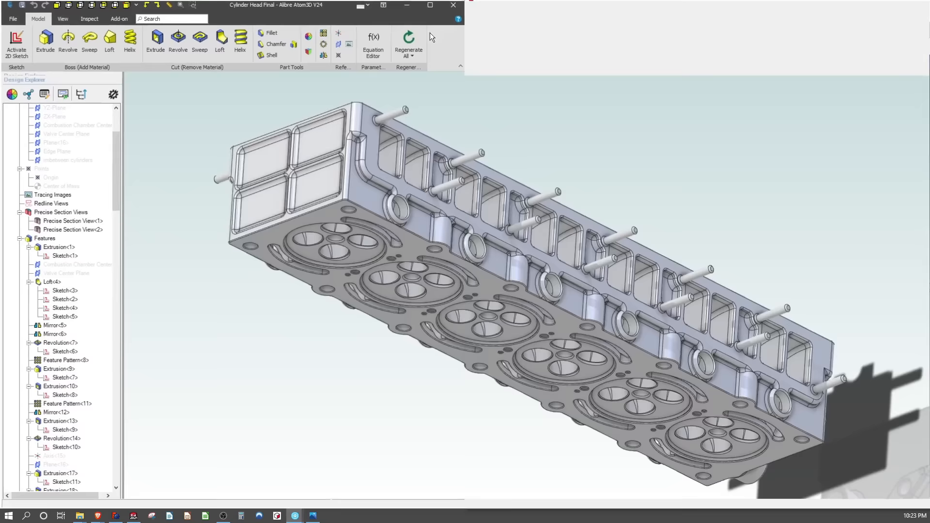
pyautogui.scroll(4, 54, 309)
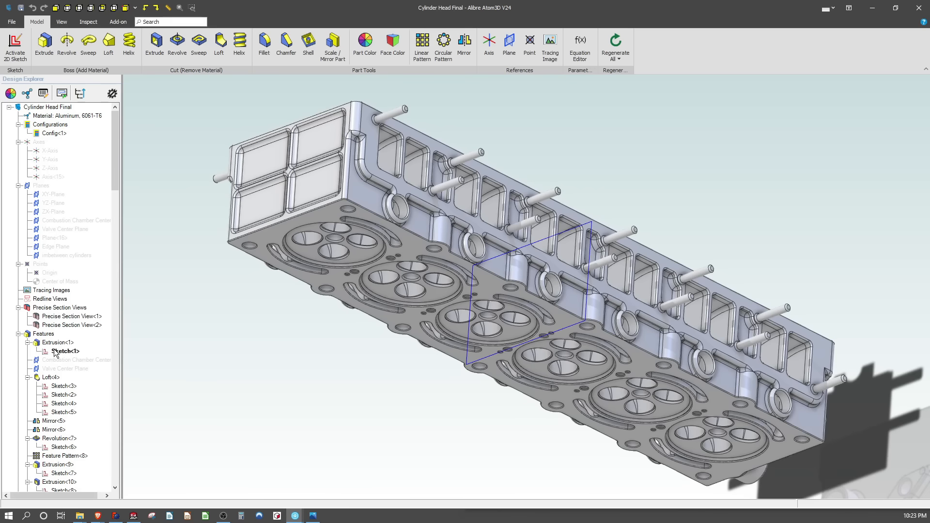
pyautogui.moveTo(114, 173); pyautogui.dragTo(138, 194)
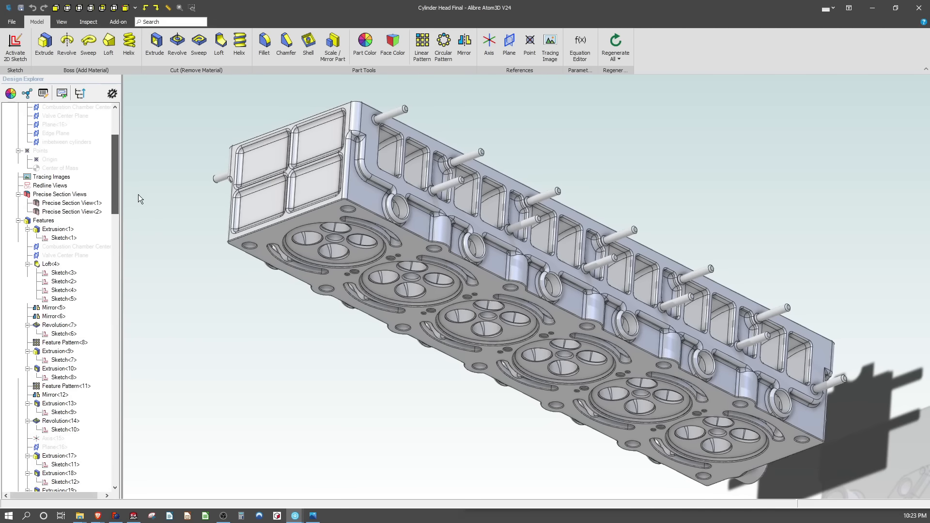
pyautogui.rightClick(68, 239)
pyautogui.click(84, 243)
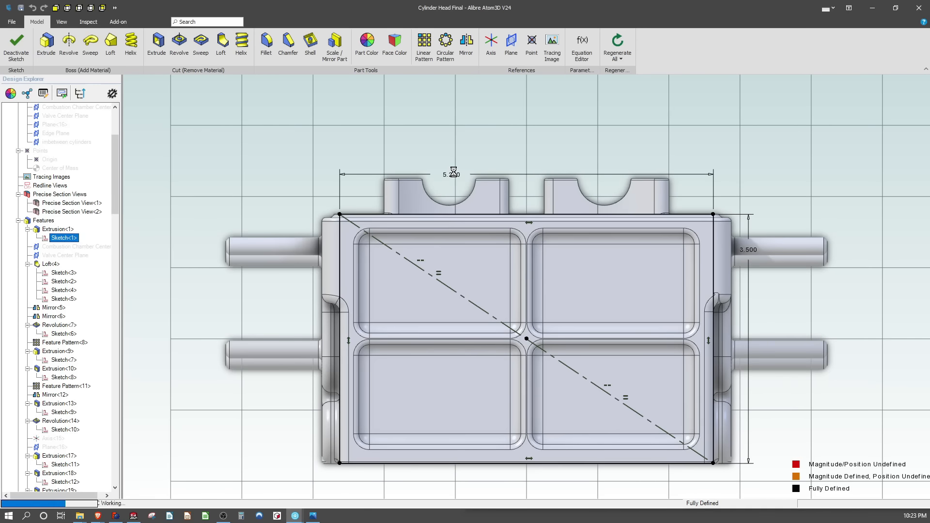
# Step: Set the sketch rectangle's overall width to 5.251 inches
pyautogui.doubleClick(451, 175)
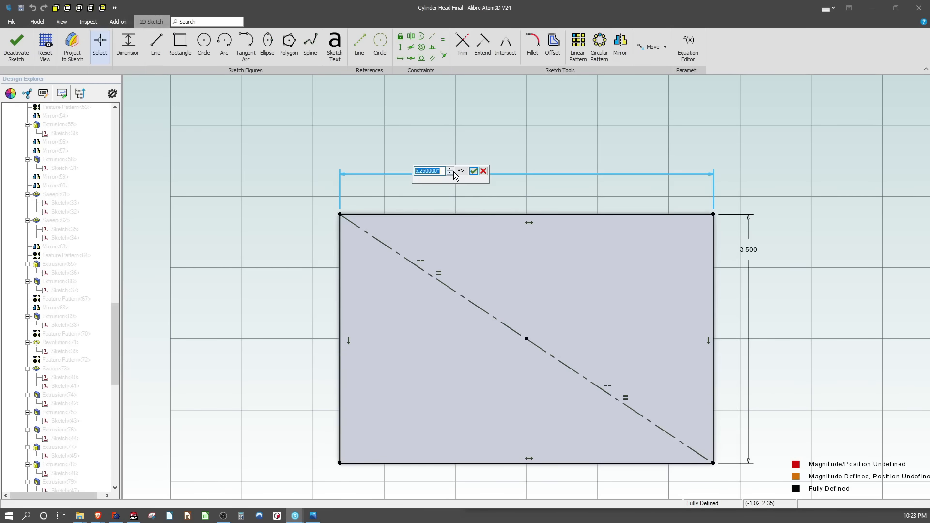
pyautogui.click(483, 174)
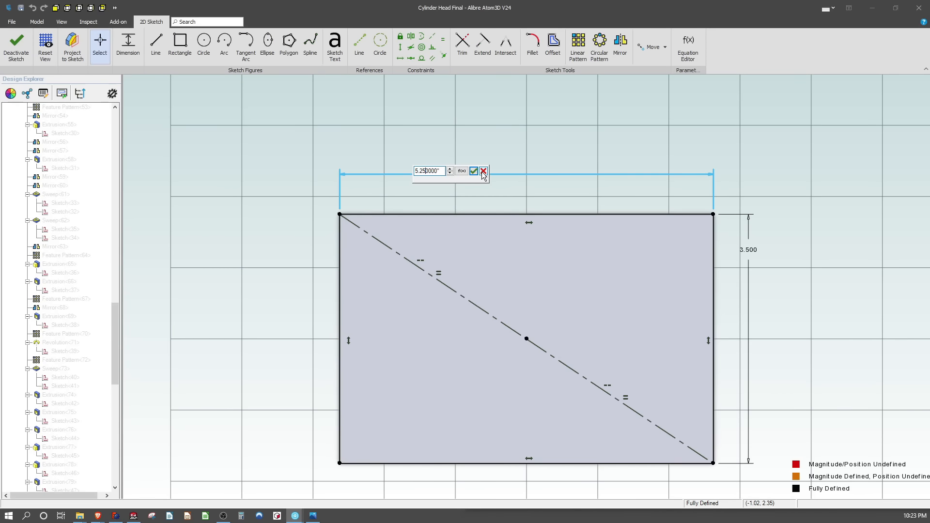
pyautogui.click(428, 171)
pyautogui.write('1')
pyautogui.click(473, 171)
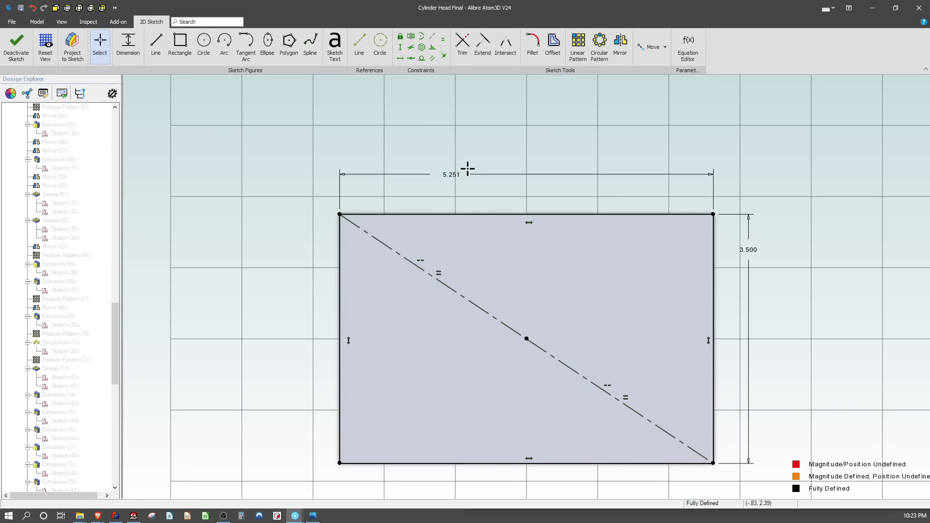
# Step: Finish the sketch and regenerate the cylinder head to its last feature
pyautogui.click(15, 47)
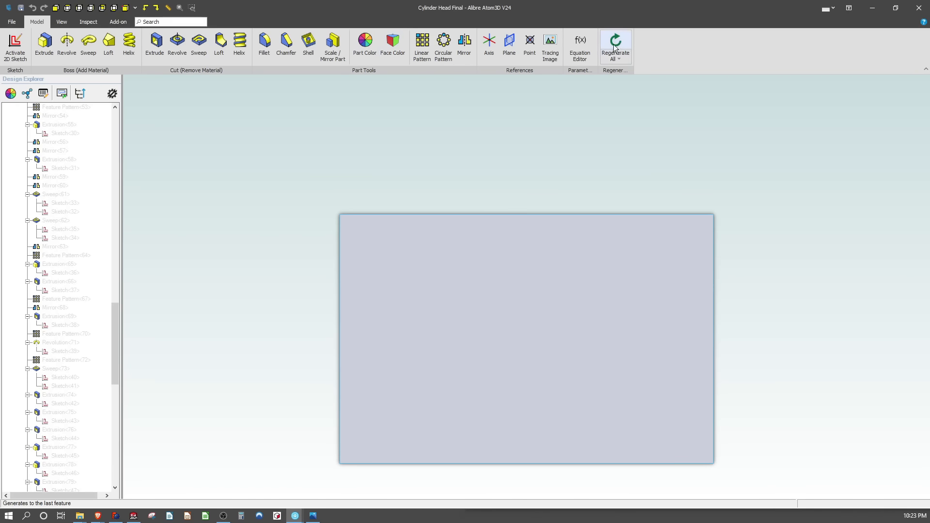
pyautogui.click(617, 60)
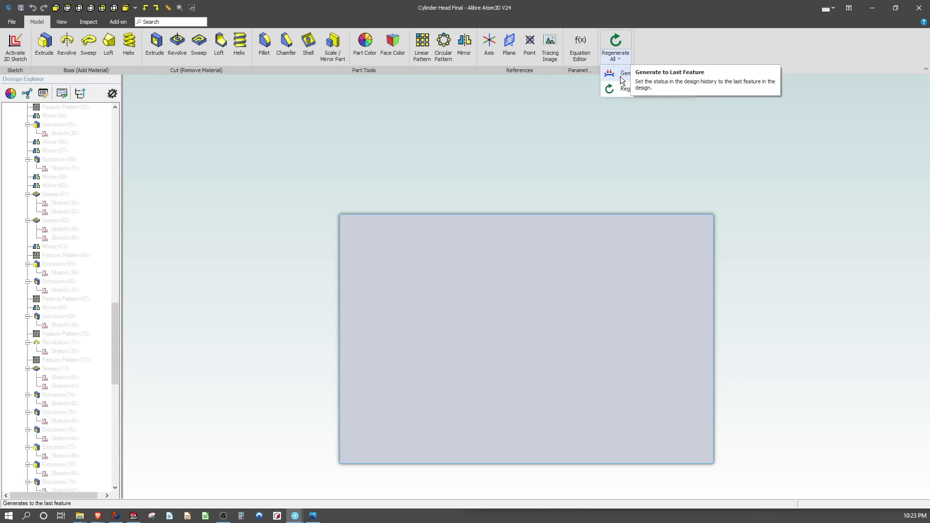
pyautogui.click(618, 78)
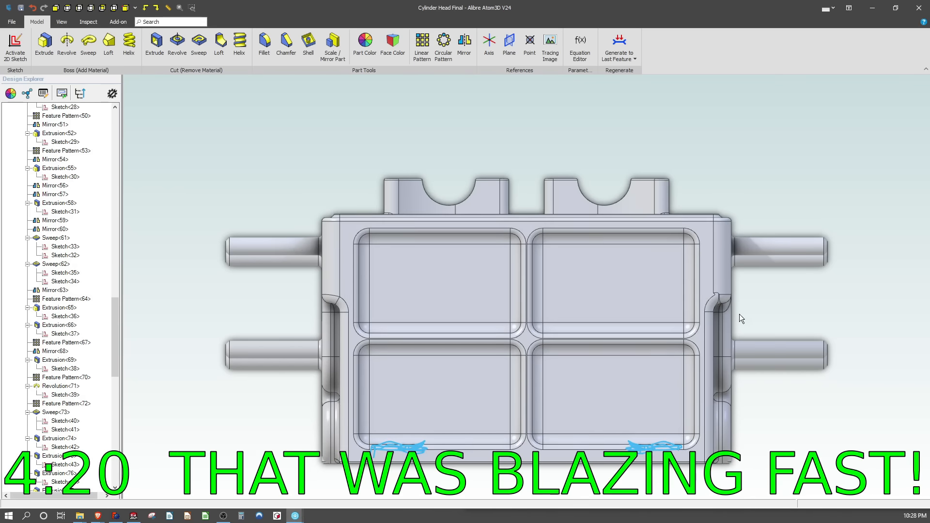
# Step: Examine the regenerated cylinder head from above and review its feature history down through the fillets
pyautogui.moveTo(818, 214); pyautogui.dragTo(801, 226, button='middle')
pyautogui.scroll(-5, 801, 226)
pyautogui.scroll(-15, 47, 310)
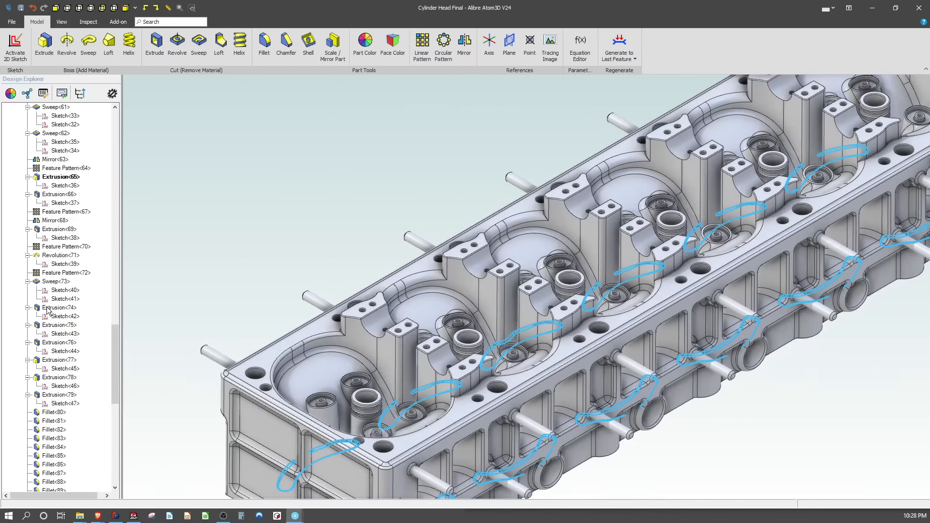
pyautogui.scroll(-5, 47, 310)
pyautogui.moveTo(114, 436)
pyautogui.mouseDown()
pyautogui.moveTo(125, 422)
pyautogui.moveTo(141, 308)
pyautogui.moveTo(148, 154)
pyautogui.mouseUp()
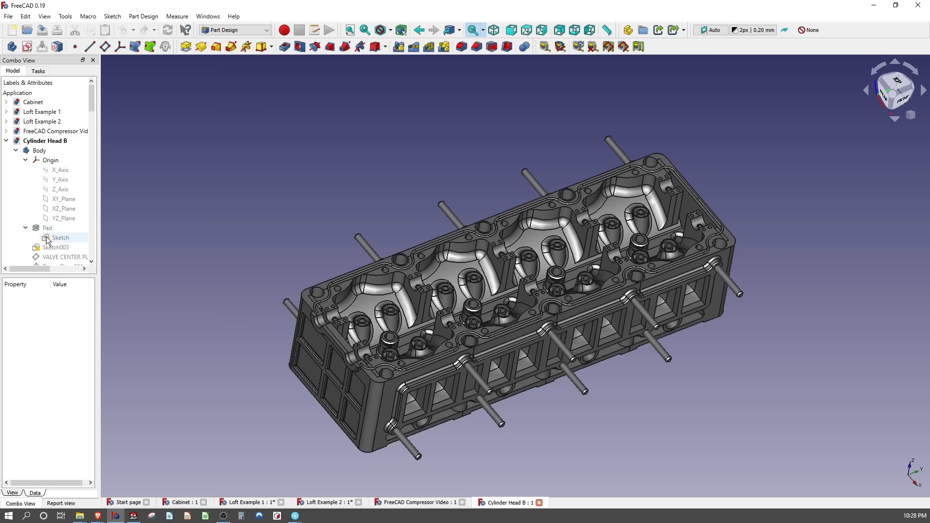
# Step: In FreeCAD, edit the sketch under the cylinder head's first Pad, set the rectangle's width to 127.01 mm and close the sketch
pyautogui.rightClick(47, 237)
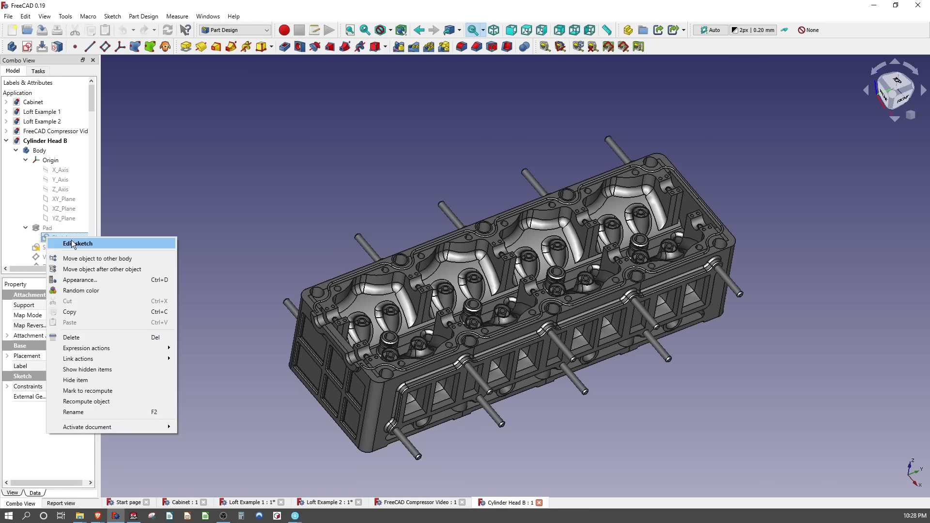
pyautogui.click(94, 245)
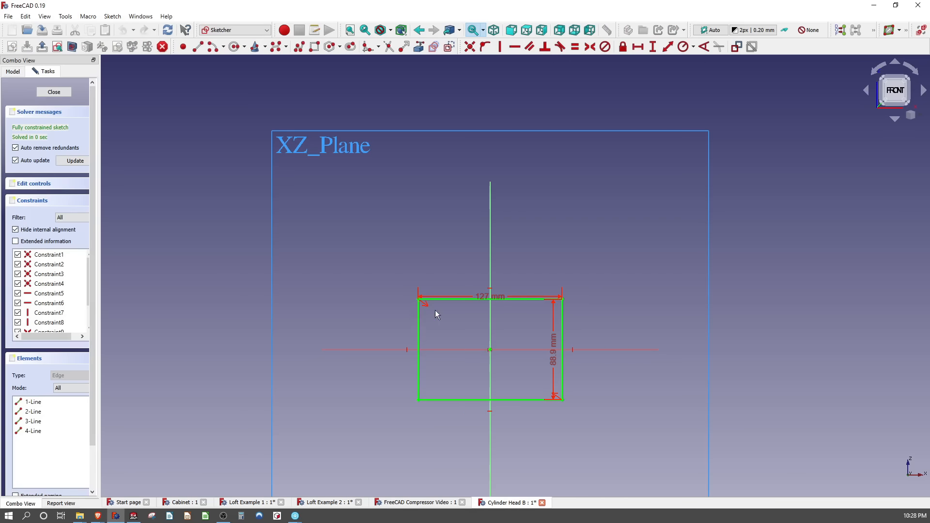
pyautogui.scroll(3, 468, 309)
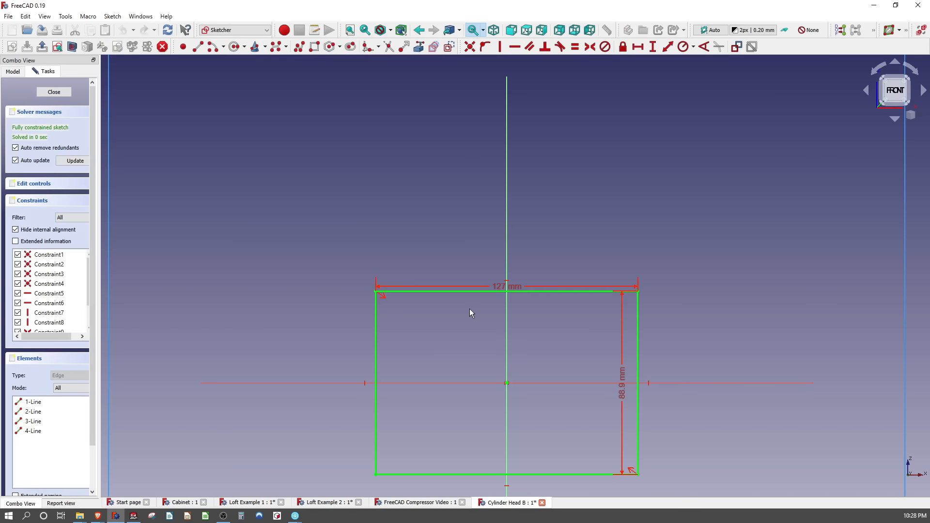
pyautogui.doubleClick(500, 288)
pyautogui.press('Right')
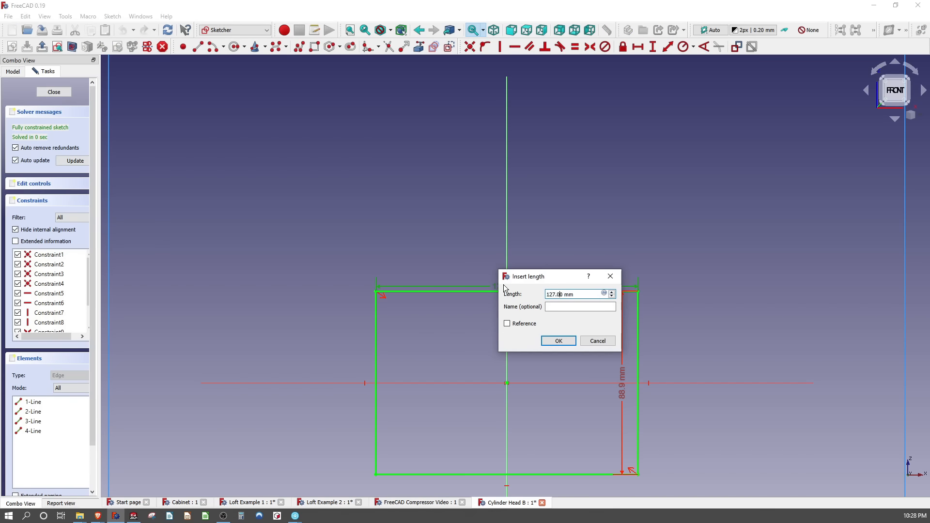
pyautogui.write('1')
pyautogui.click(550, 343)
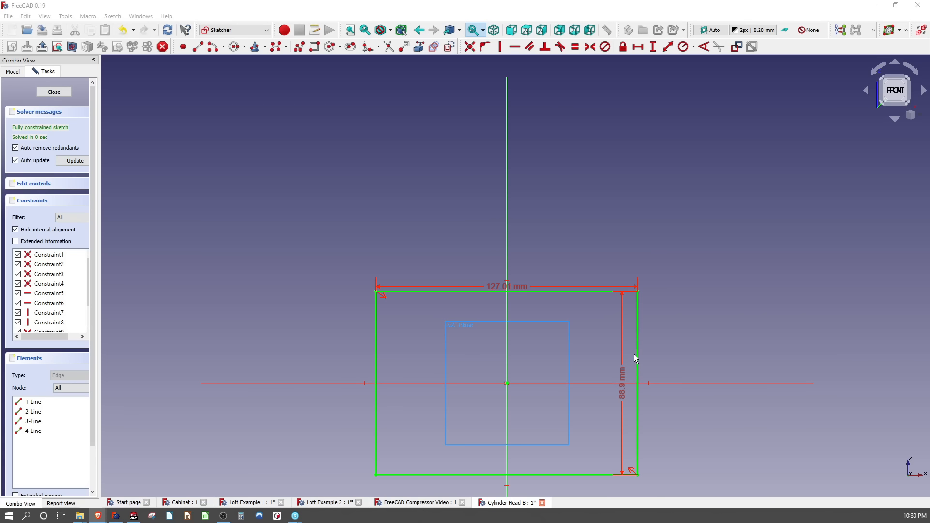
pyautogui.click(58, 94)
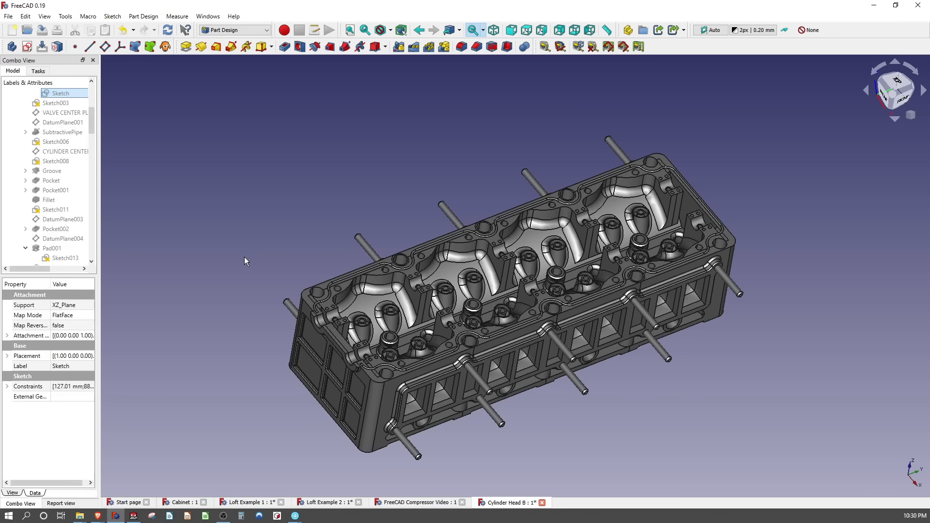
# Step: Find the flagged Pad002 in the model tree and open its Sketch016 for editing
pyautogui.scroll(-10, 76, 185)
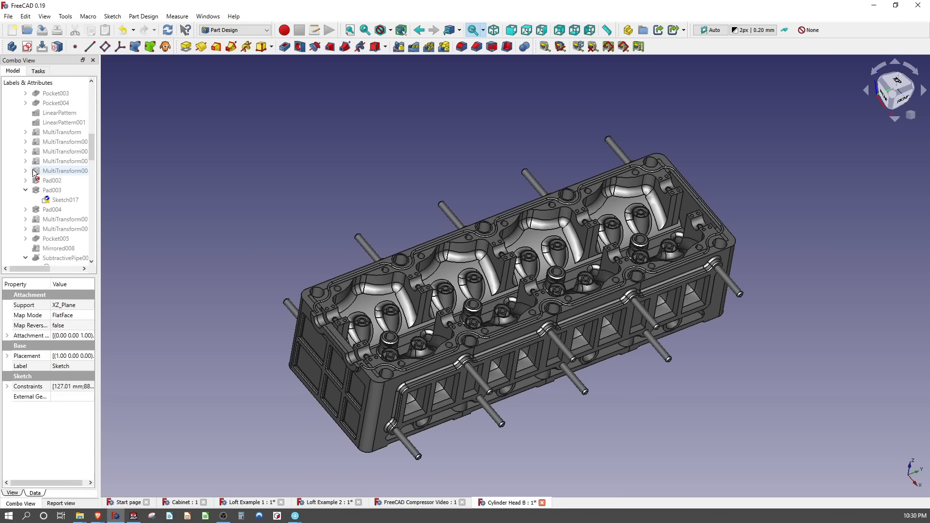
pyautogui.scroll(5, 87, 193)
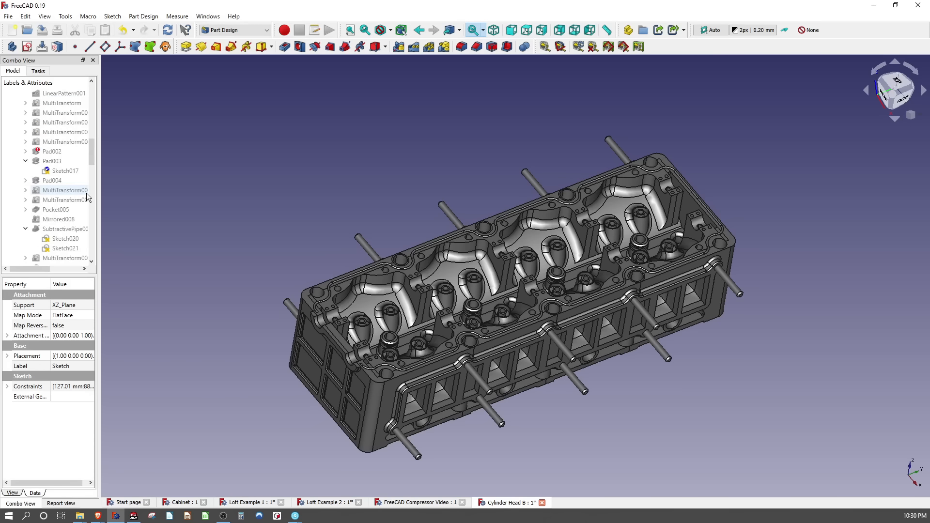
pyautogui.click(26, 151)
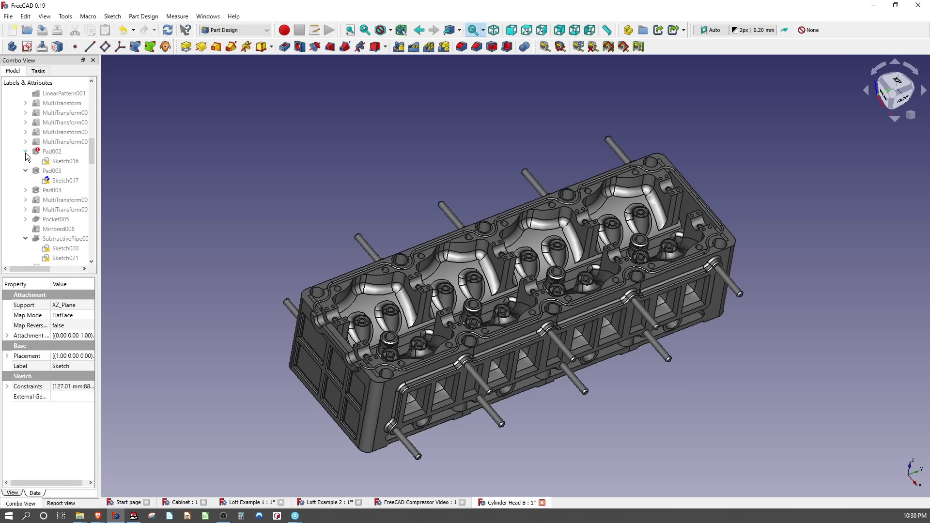
pyautogui.rightClick(60, 162)
pyautogui.click(80, 169)
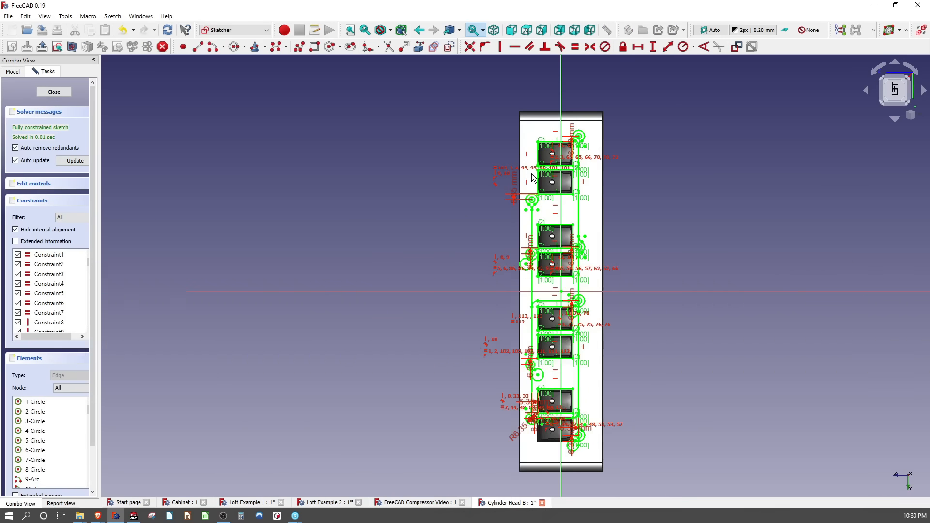
# Step: Examine the circles, arcs and constraints around the port openings in Sketch016, and close the sketch
pyautogui.scroll(4, 586, 162)
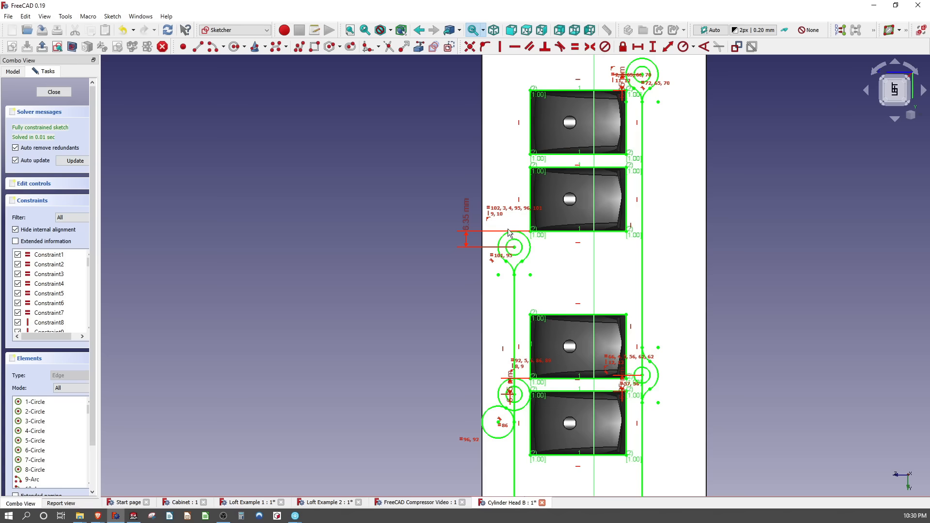
pyautogui.scroll(-4, 550, 267)
pyautogui.scroll(5, 551, 405)
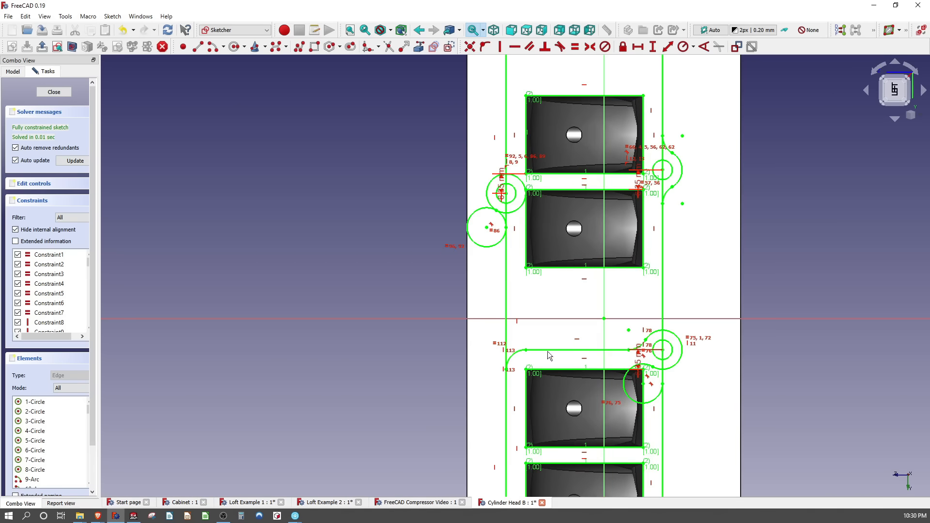
pyautogui.click(54, 92)
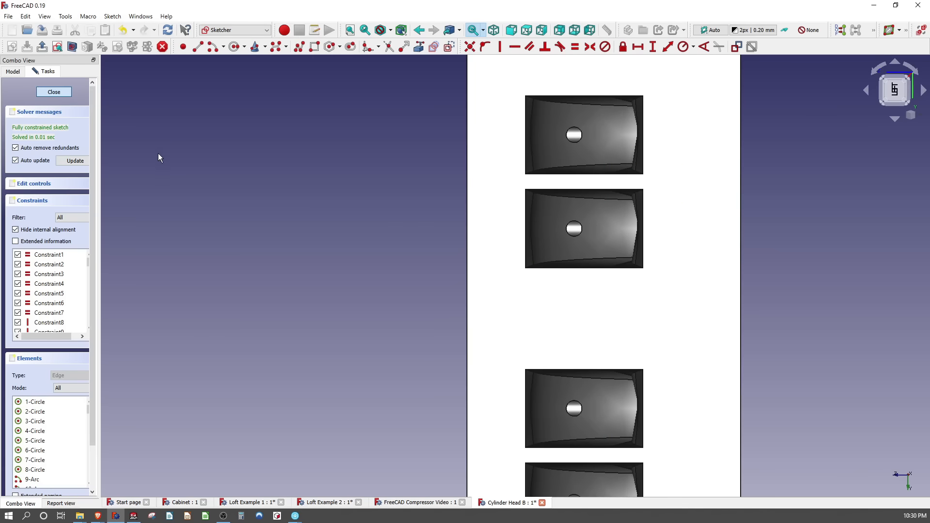
pyautogui.click(54, 92)
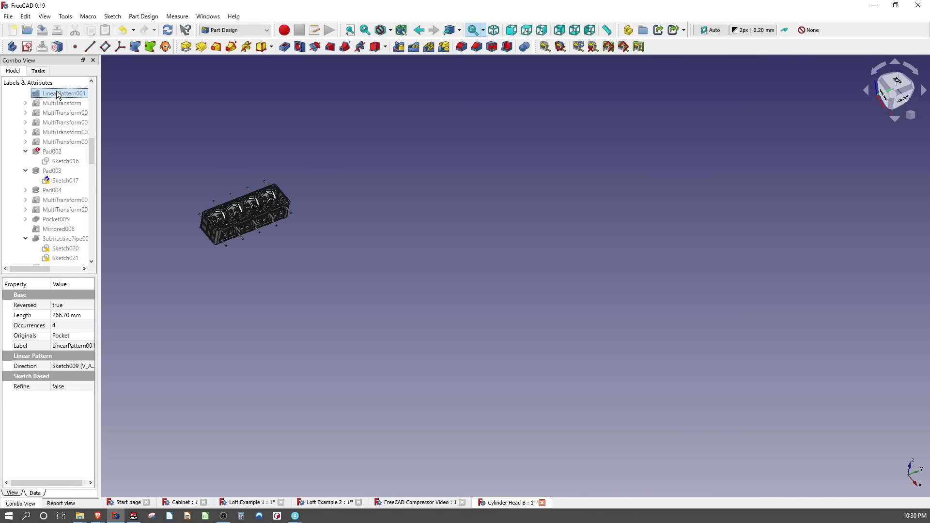
# Step: Select Pad002 to view its properties, and review the remaining features in the cylinder head's model tree
pyautogui.scroll(6, 152, 175)
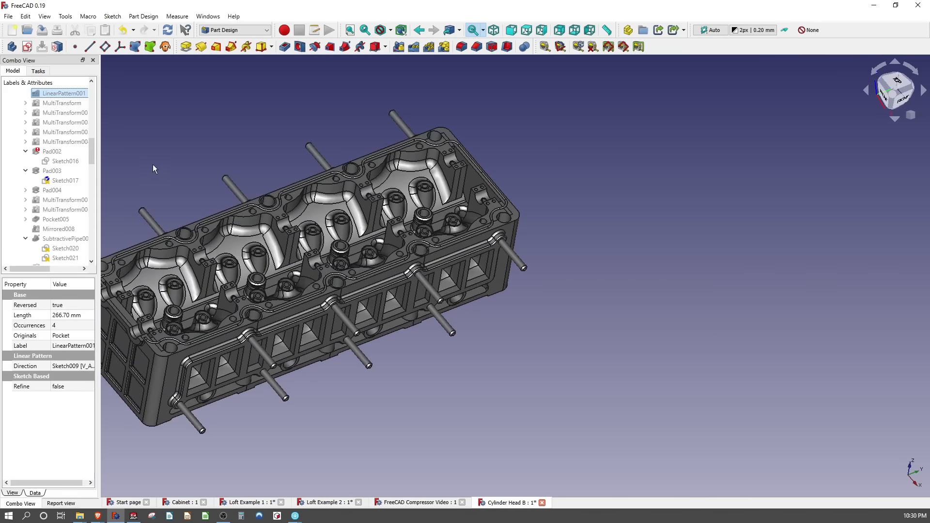
pyautogui.click(52, 151)
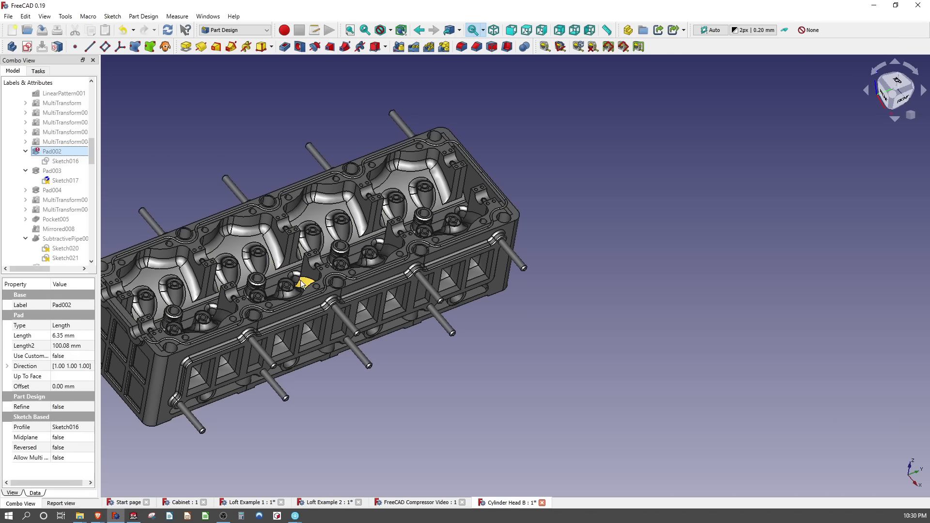
pyautogui.moveTo(301, 283); pyautogui.dragTo(432, 283, button='middle')
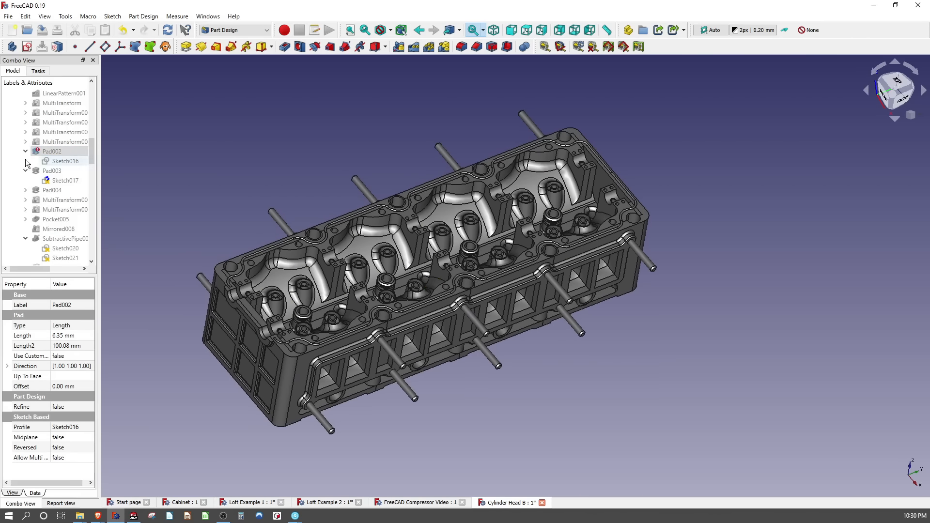
pyautogui.scroll(-20, 59, 162)
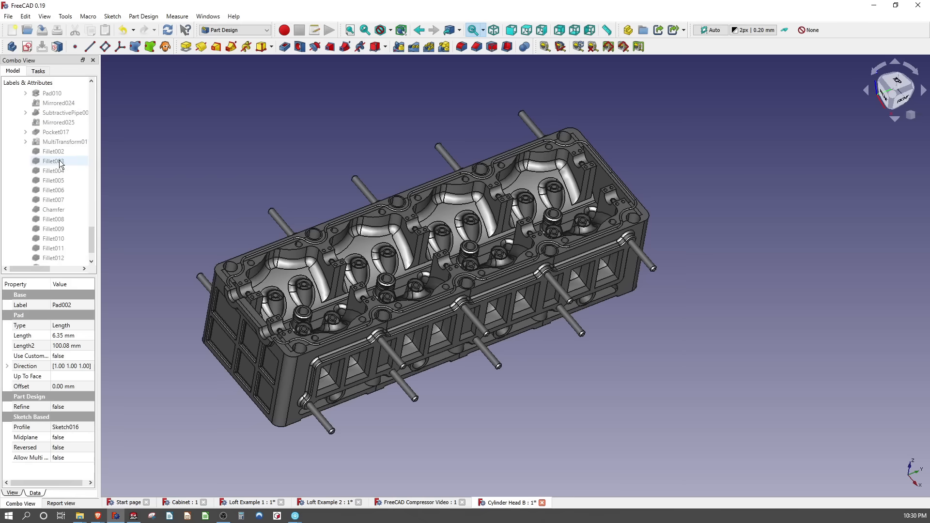
pyautogui.scroll(4, 53, 257)
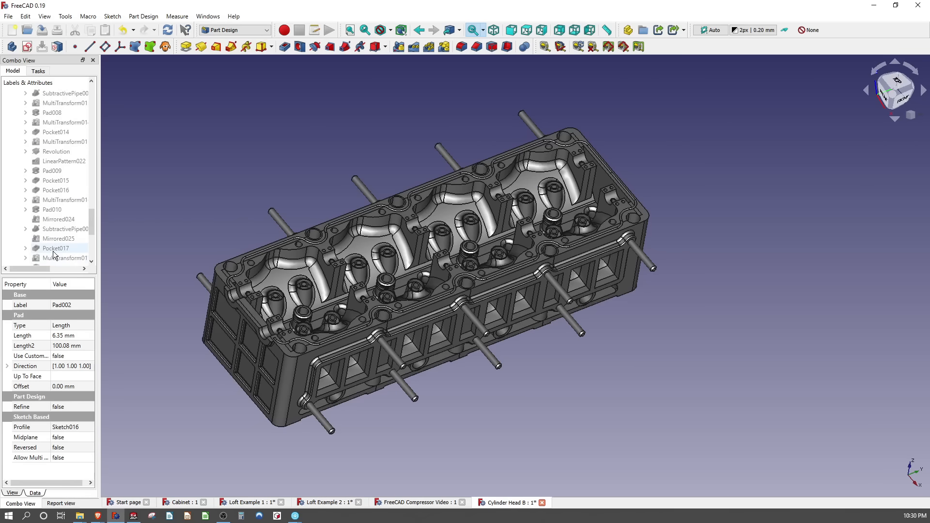
pyautogui.scroll(20, 53, 250)
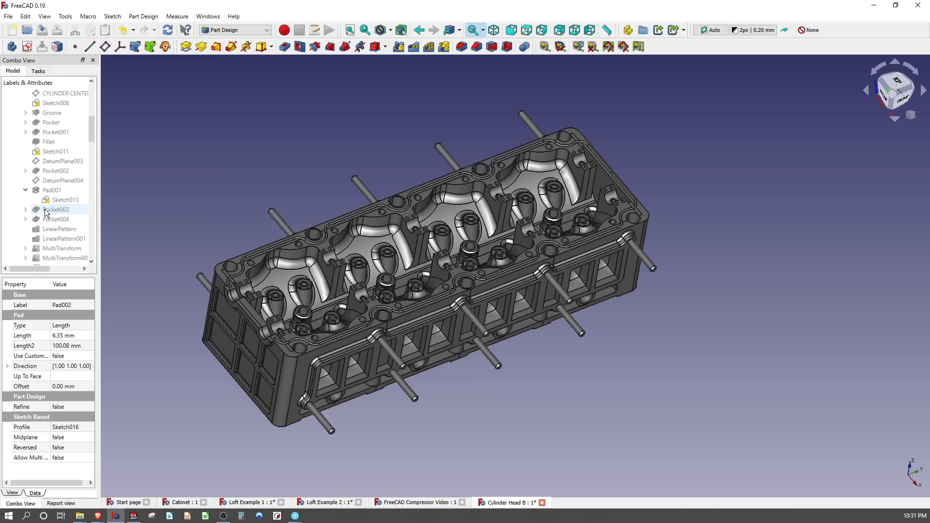
pyautogui.click(124, 289)
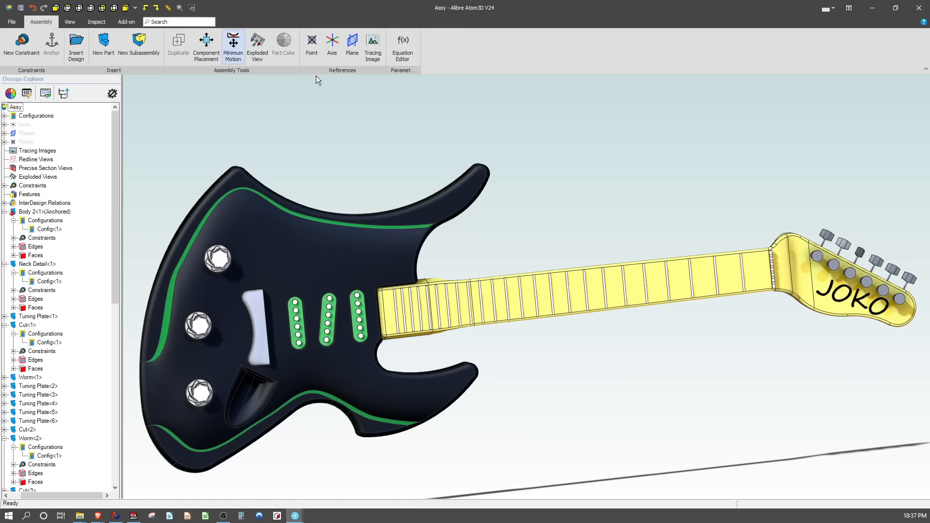
# Step: In Alibre Atom3D's guitar assembly, inspect the uppermost adjustment knob up close and select its top face
pyautogui.scroll(-3, 207, 252)
pyautogui.scroll(8, 206, 244)
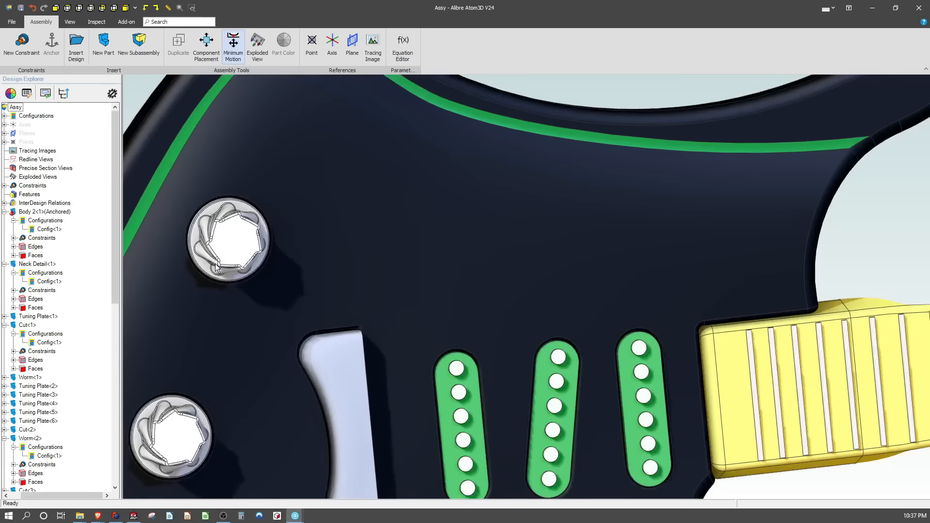
pyautogui.moveTo(204, 243); pyautogui.dragTo(296, 251, button='middle')
pyautogui.click(305, 249)
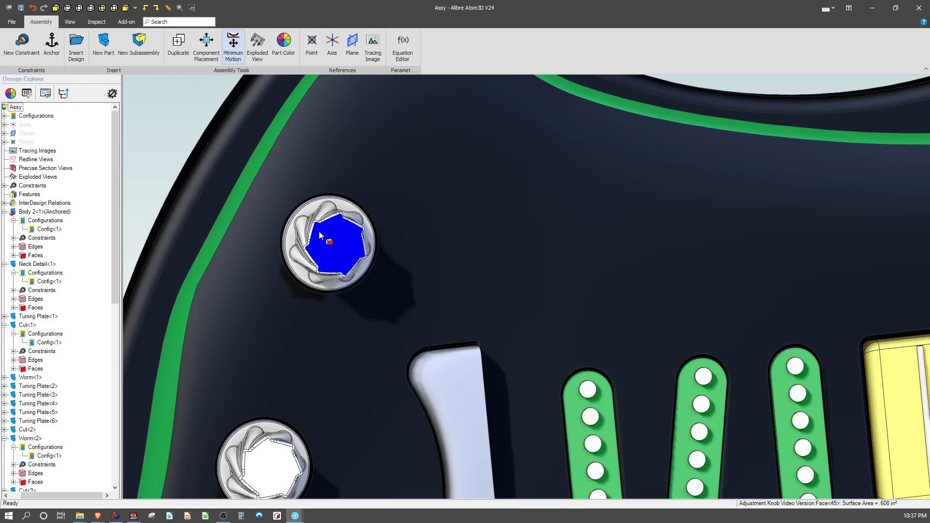
# Step: Open the uppermost adjustment knob for editing in place within the guitar assembly
pyautogui.rightClick(338, 233)
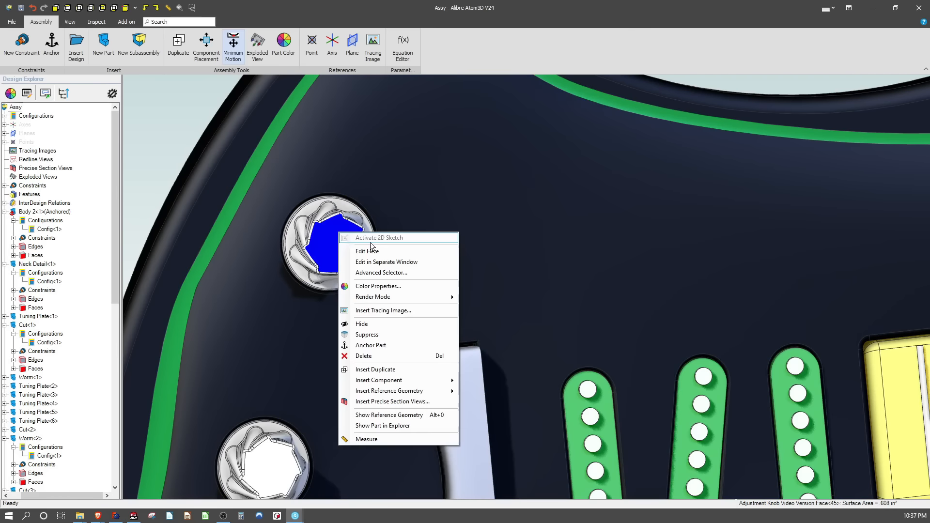
pyautogui.click(406, 251)
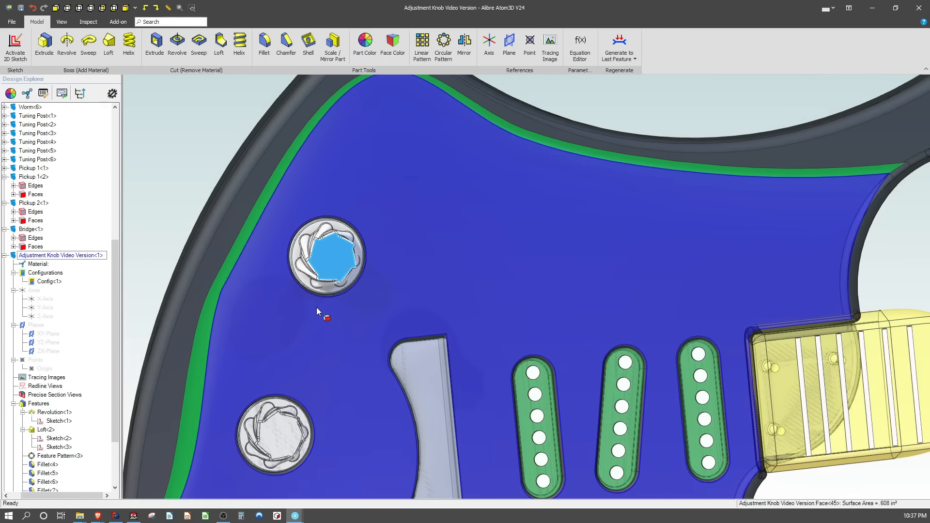
pyautogui.click(167, 163)
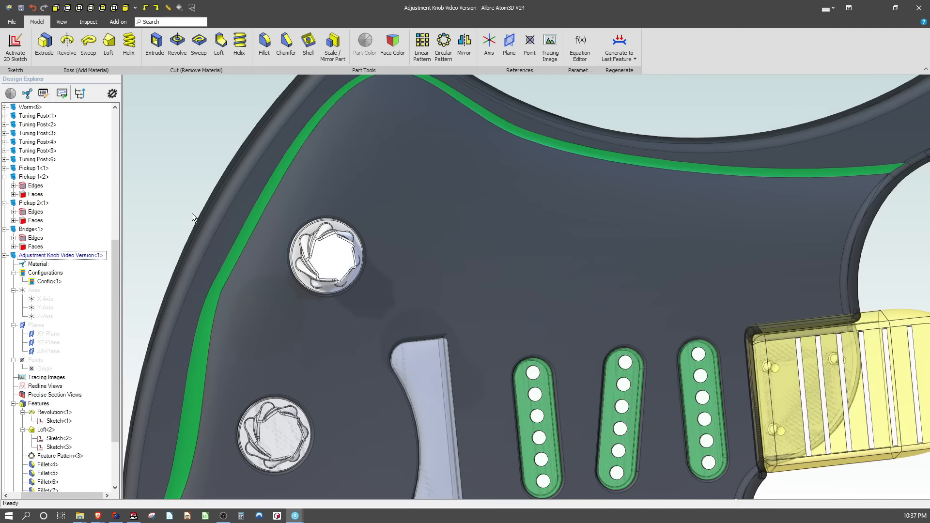
pyautogui.moveTo(191, 213)
pyautogui.mouseDown(button='middle')
pyautogui.moveTo(166, 202)
pyautogui.moveTo(186, 210)
pyautogui.mouseUp(button='middle')
pyautogui.scroll(-2, 332, 203)
pyautogui.scroll(5, 332, 205)
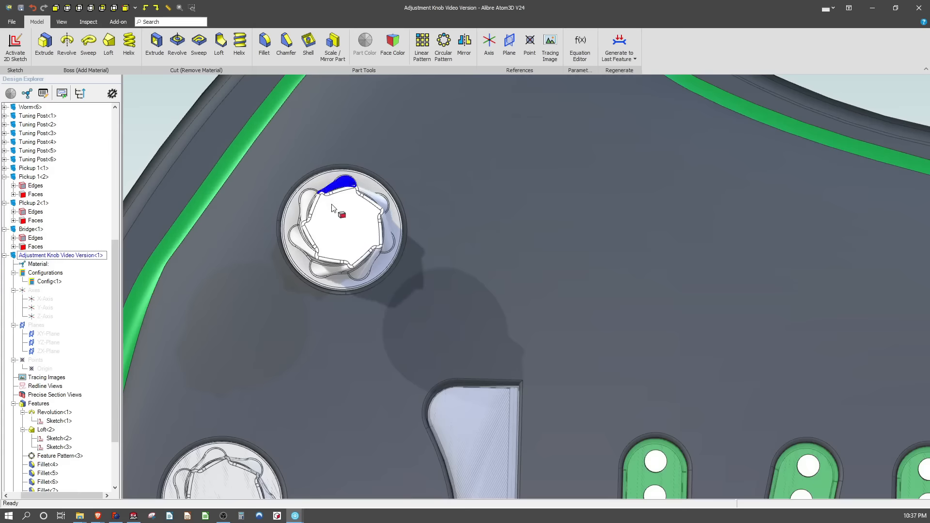
# Step: Start a 2D sketch on the knob's top face and draw a circle centred on the origin, inside the face's outline
pyautogui.click(334, 213)
pyautogui.click(15, 46)
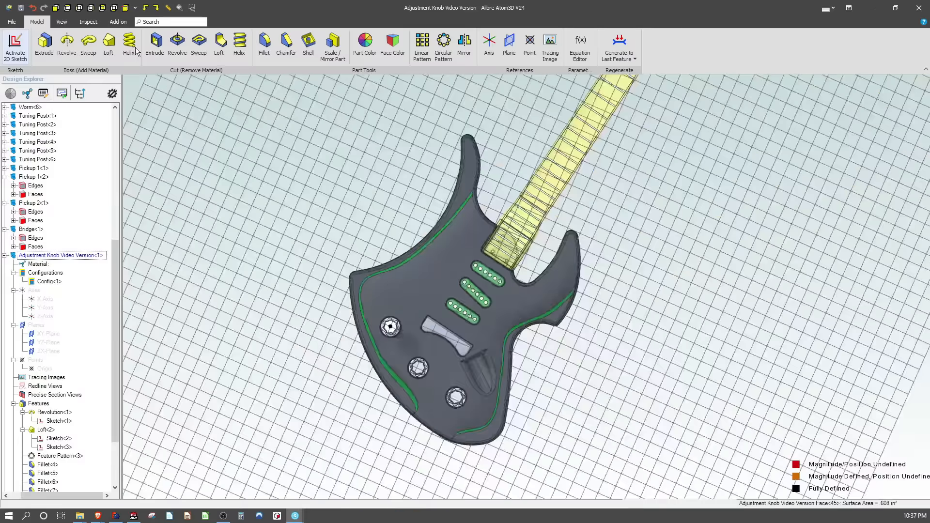
pyautogui.scroll(3, 509, 387)
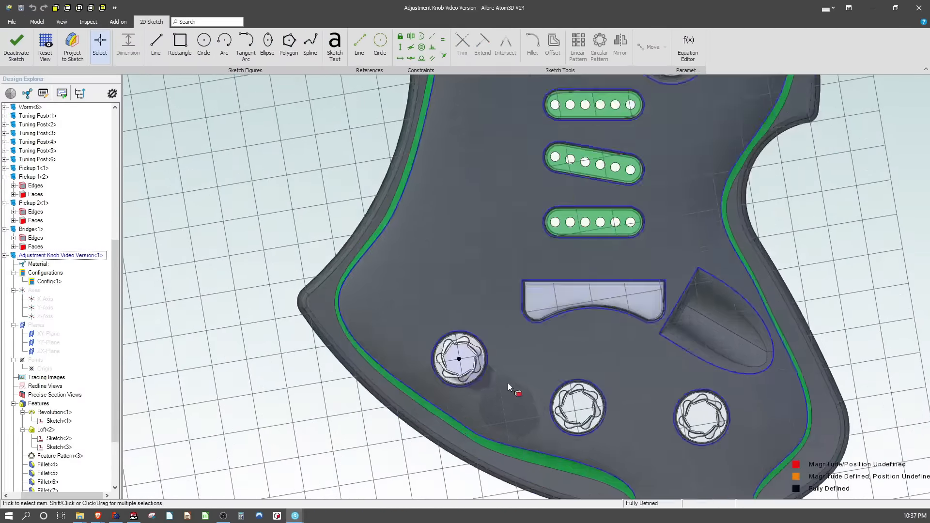
pyautogui.scroll(2, 507, 383)
pyautogui.scroll(2, 562, 379)
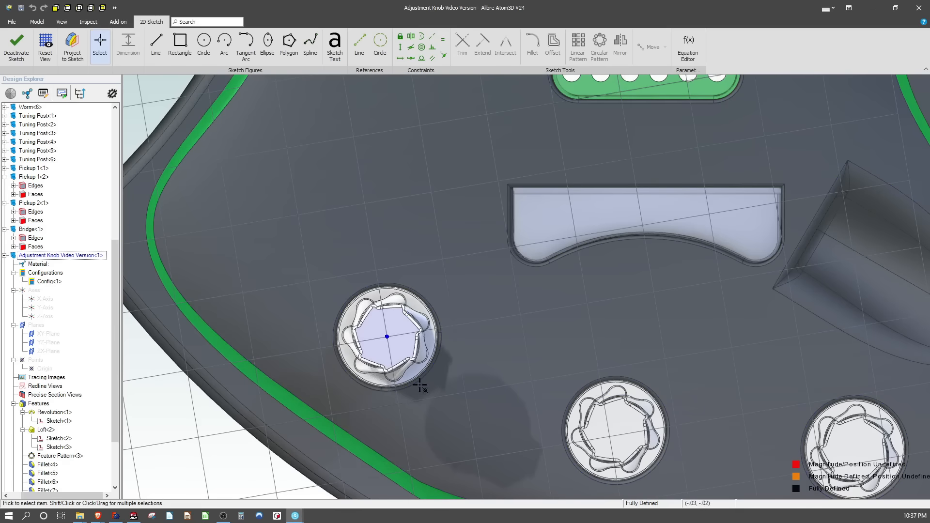
pyautogui.click(203, 43)
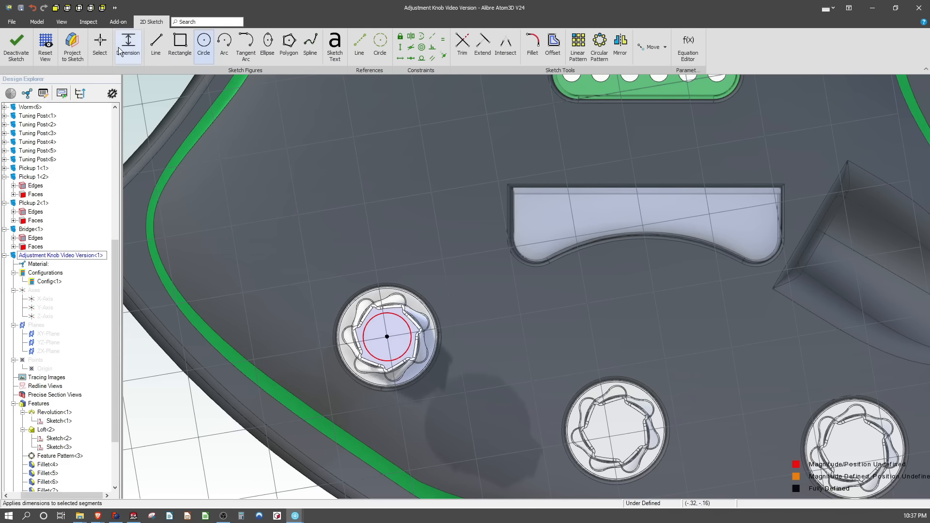
# Step: Dimension the sketched circle with a diameter of .65 in
pyautogui.click(104, 46)
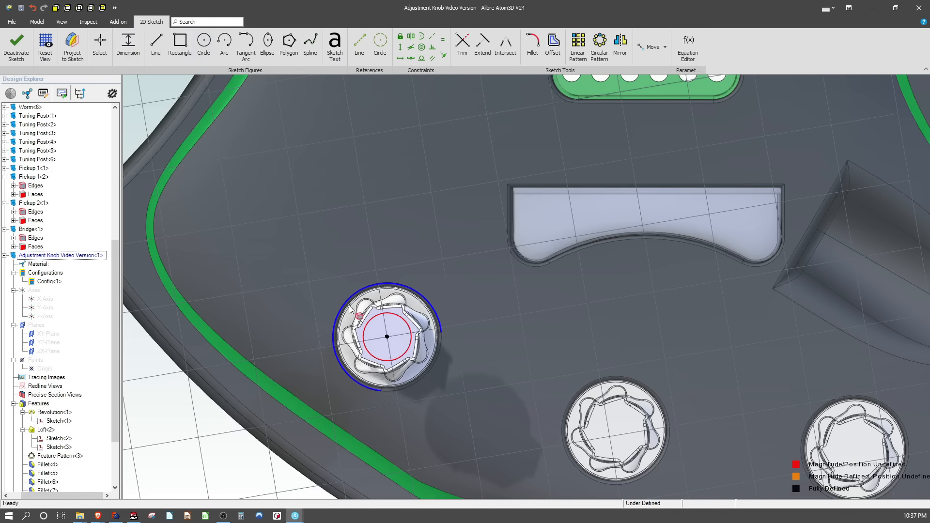
pyautogui.click(384, 313)
pyautogui.click(365, 246)
pyautogui.write('.6')
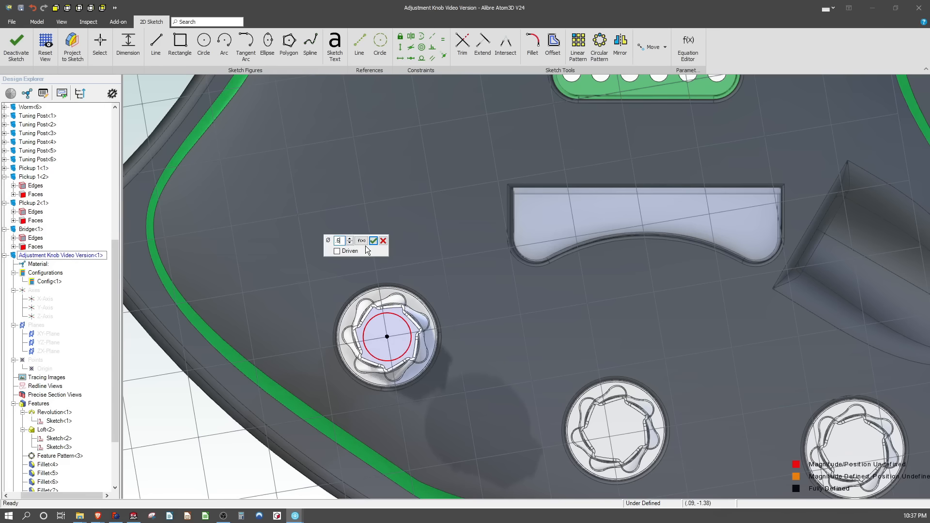
pyautogui.write('5')
pyautogui.press('Return')
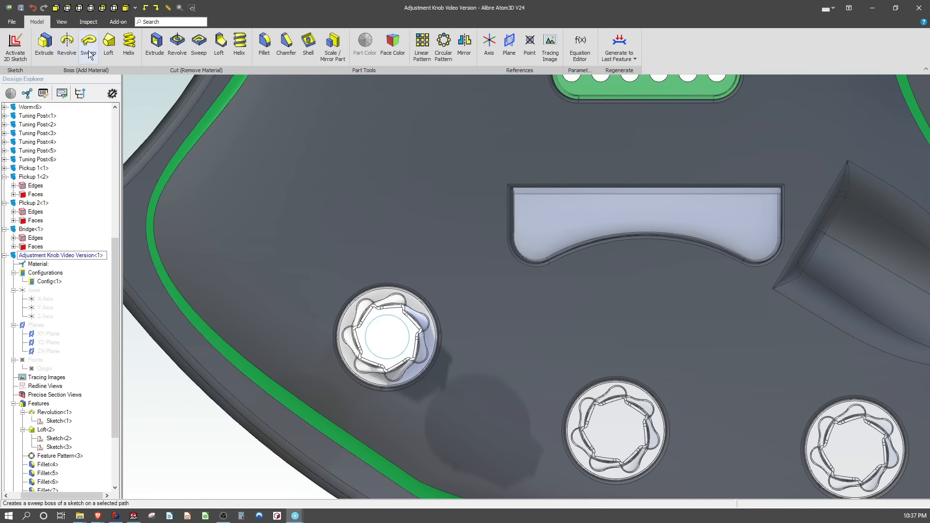
# Step: Extrude-cut the circle .050 in deep into the knob's top face to form a round recess
pyautogui.click(155, 44)
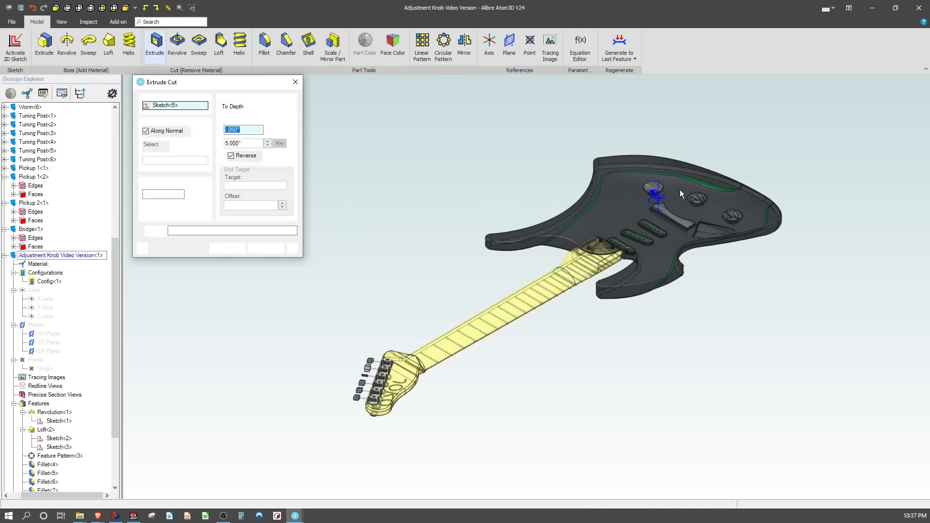
pyautogui.scroll(-3, 667, 172)
pyautogui.scroll(10, 651, 193)
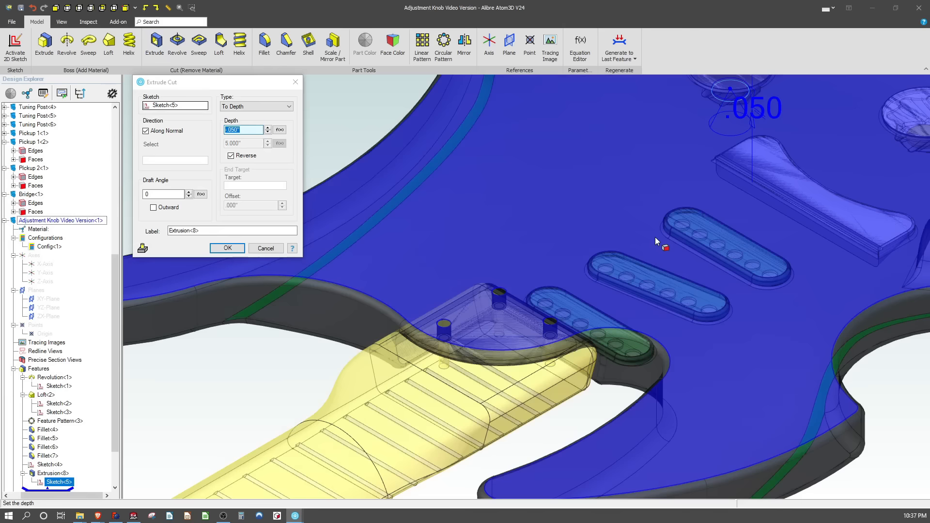
pyautogui.moveTo(655, 236); pyautogui.dragTo(672, 155, button='middle')
pyautogui.scroll(-2, 640, 381)
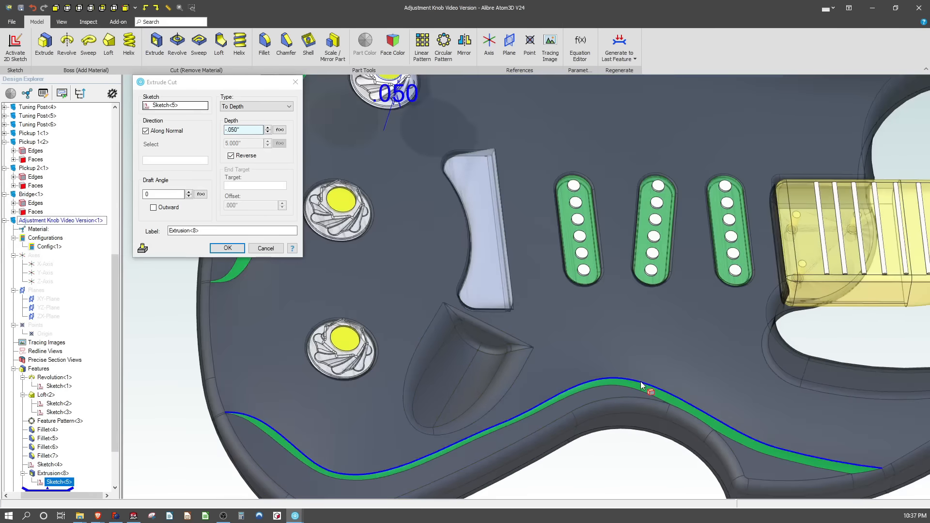
pyautogui.scroll(-3, 640, 382)
pyautogui.scroll(8, 461, 155)
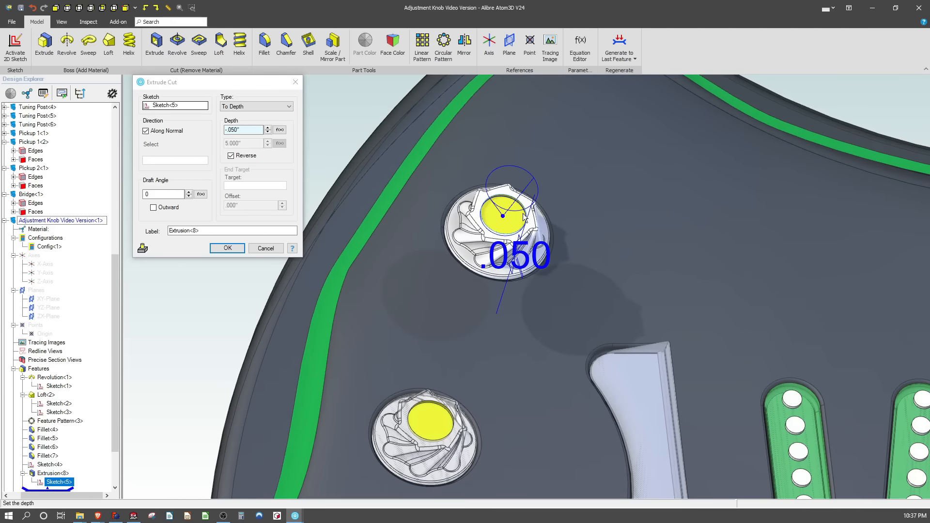
pyautogui.click(228, 248)
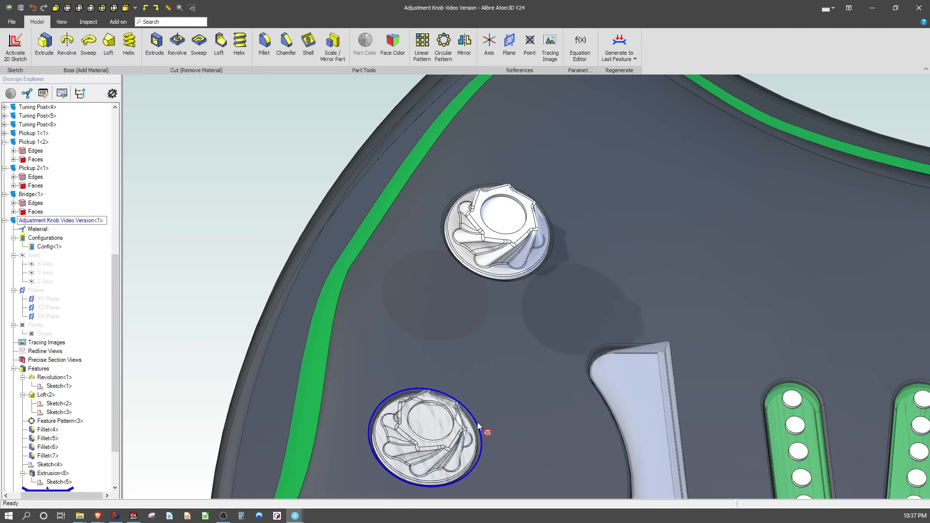
# Step: Return from the adjustment knob to editing the top-level Assy assembly
pyautogui.scroll(10, 62, 142)
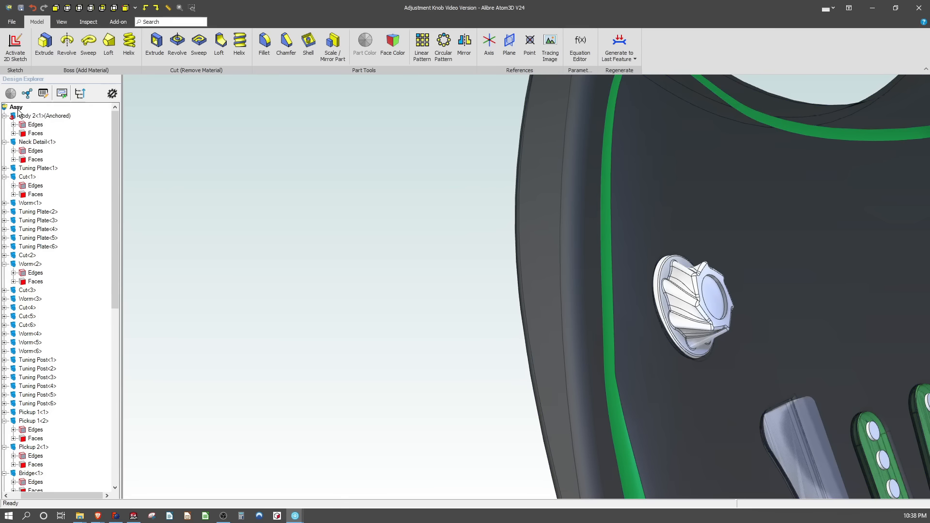
pyautogui.rightClick(25, 114)
pyautogui.rightClick(15, 106)
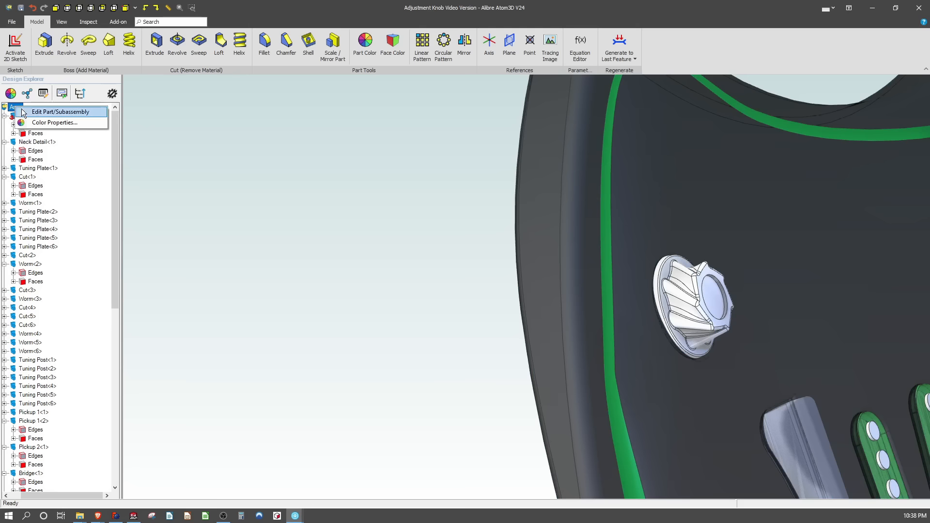
pyautogui.click(33, 111)
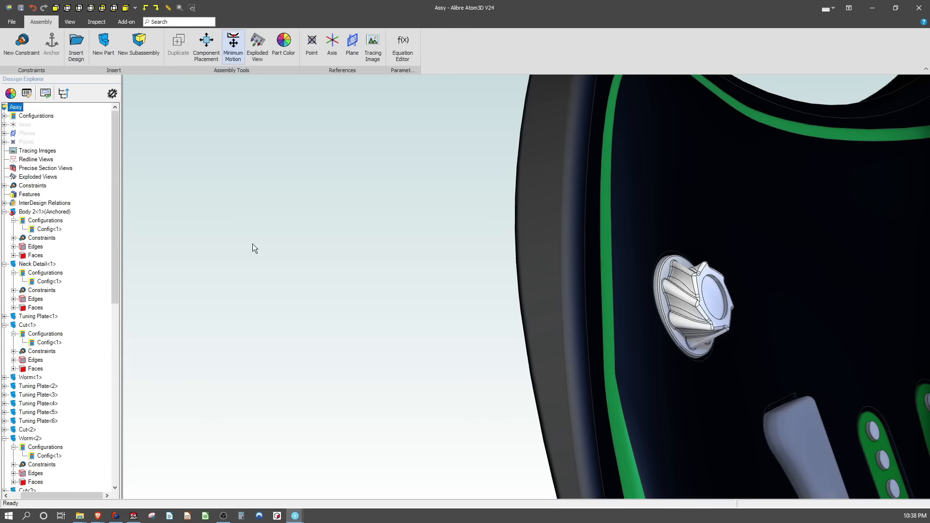
# Step: Clear the selection and examine all three adjustment knobs on the complete guitar assembly
pyautogui.click(252, 244)
pyautogui.scroll(-5, 194, 240)
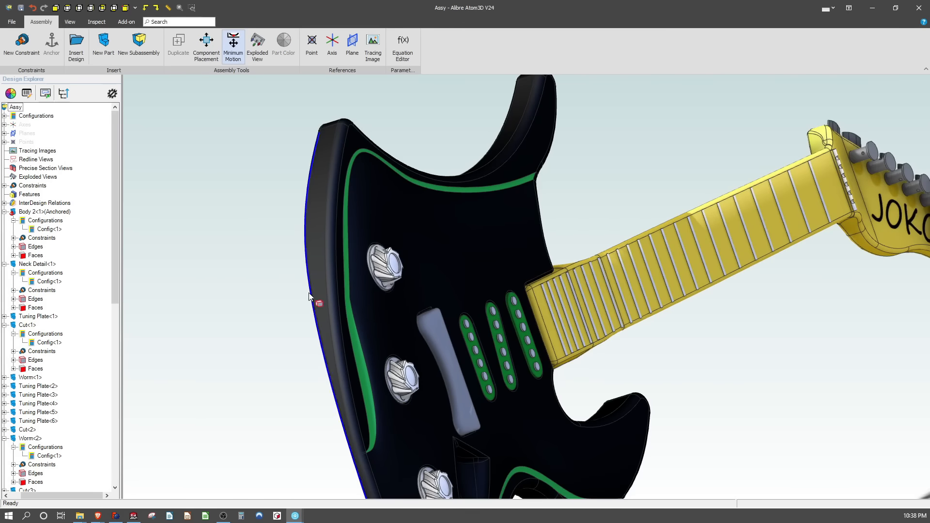
pyautogui.moveTo(309, 292)
pyautogui.mouseDown(button='middle')
pyautogui.moveTo(329, 287)
pyautogui.moveTo(306, 293)
pyautogui.mouseUp(button='middle')
pyautogui.scroll(-5, 298, 291)
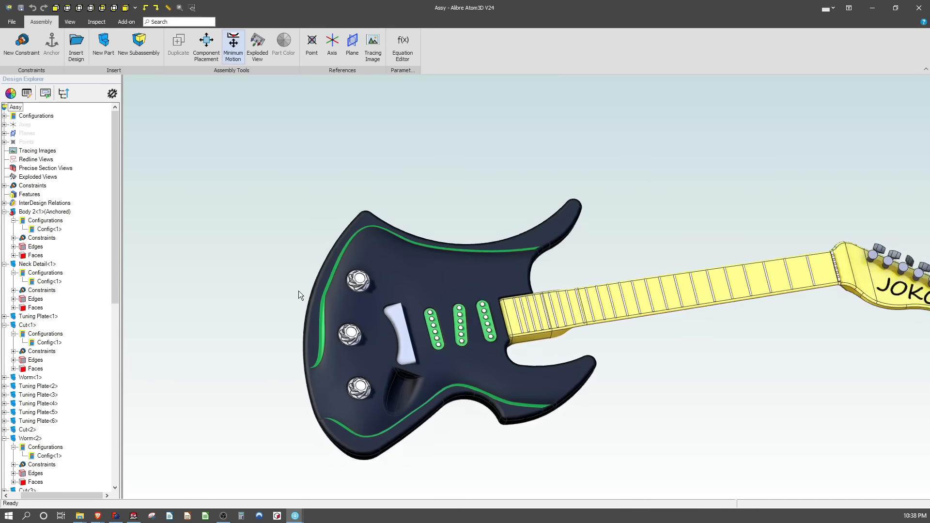
pyautogui.scroll(3, 478, 295)
pyautogui.scroll(-2, 479, 295)
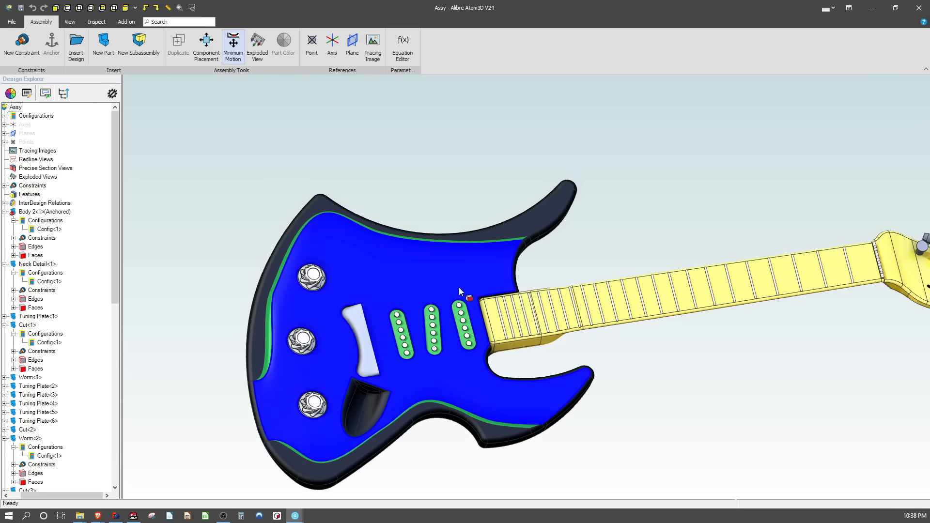
pyautogui.scroll(-3, 442, 327)
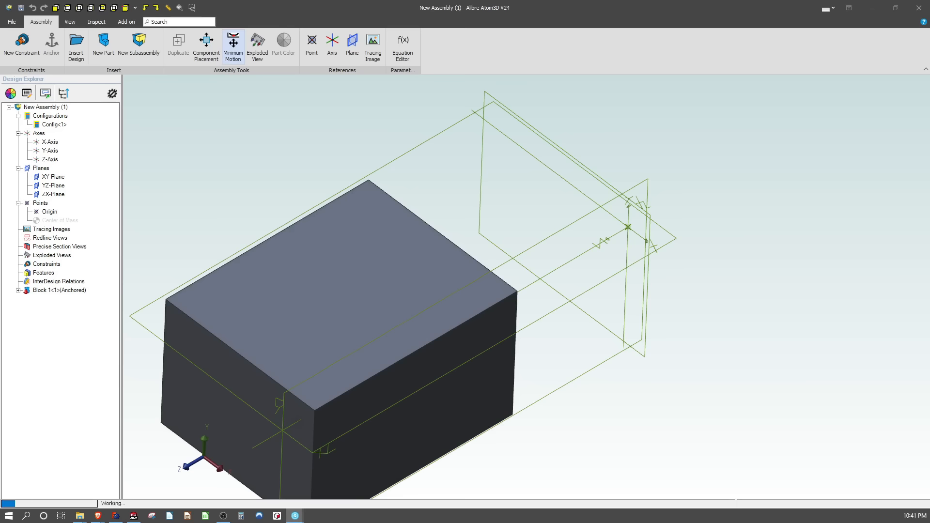
# Step: Place one Block 2 in the new assembly and constrain its bottom face coincident with Block 1's top face
pyautogui.click(387, 200)
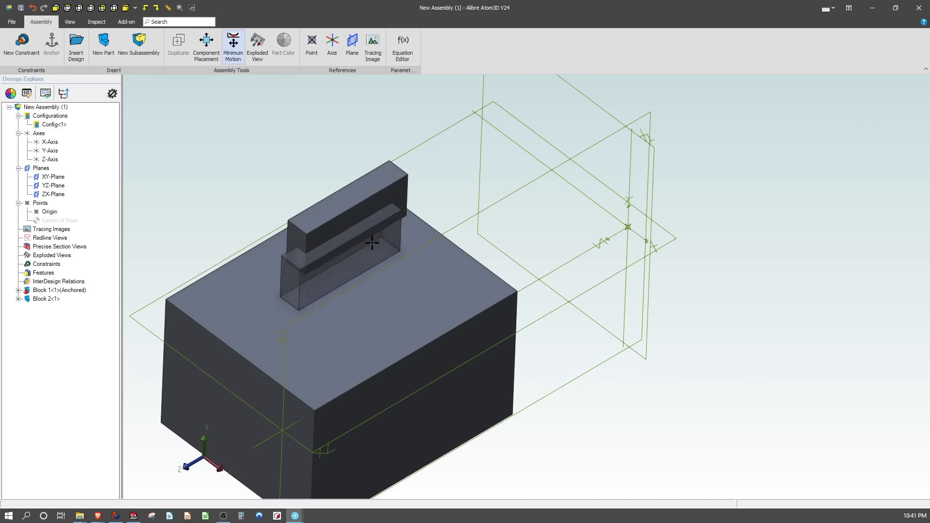
pyautogui.press('Escape')
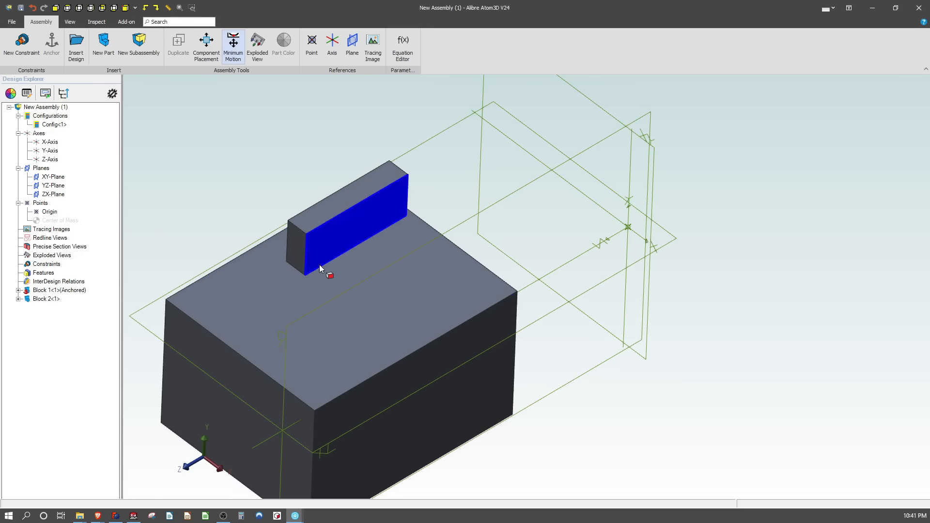
pyautogui.moveTo(319, 266); pyautogui.dragTo(333, 244, button='middle')
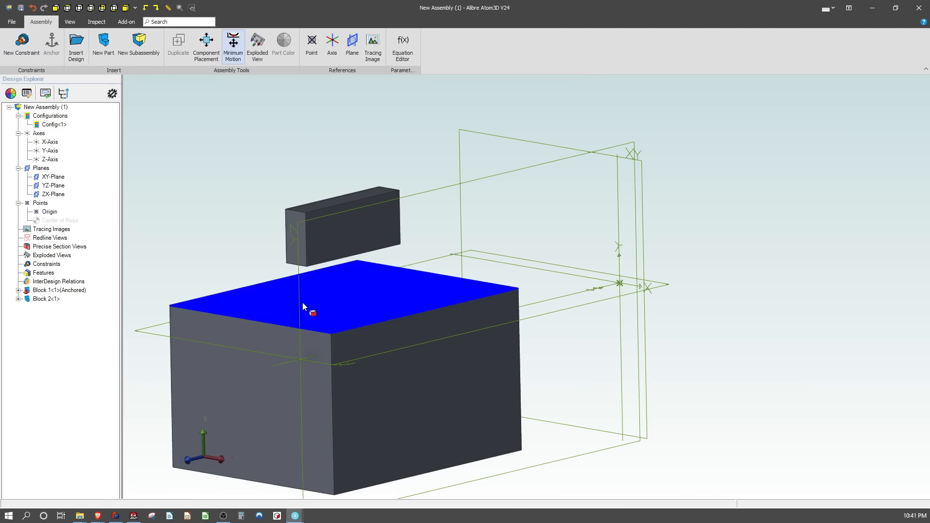
pyautogui.moveTo(302, 302); pyautogui.dragTo(286, 323, button='middle')
pyautogui.click(303, 288)
pyautogui.click(286, 324)
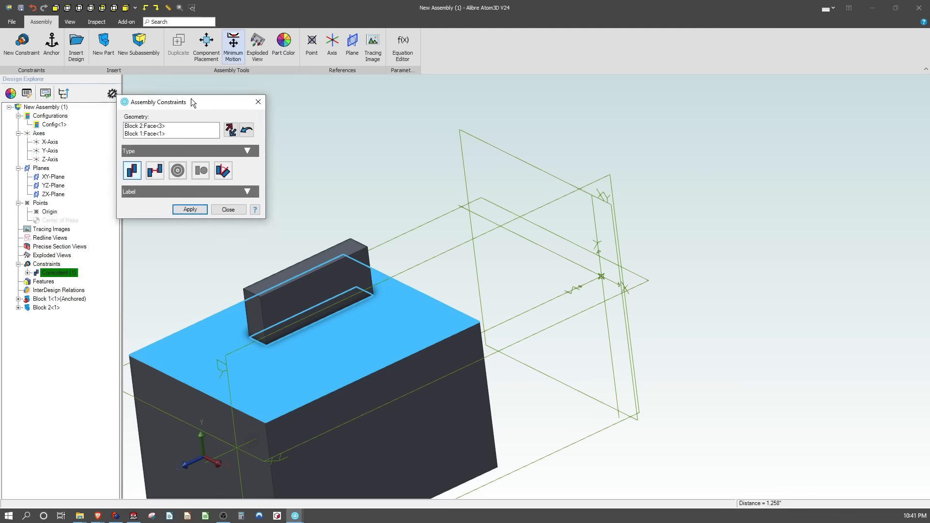
pyautogui.moveTo(191, 98); pyautogui.dragTo(227, 77)
pyautogui.click(233, 188)
# Step: Constrain Block 2's narrow end face coincident with Block 1's matching front face
pyautogui.click(252, 296)
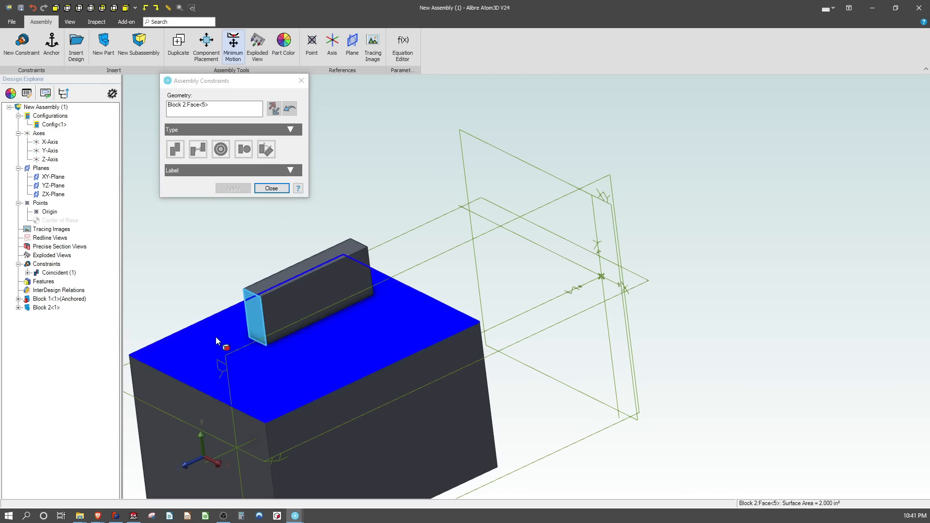
pyautogui.click(172, 405)
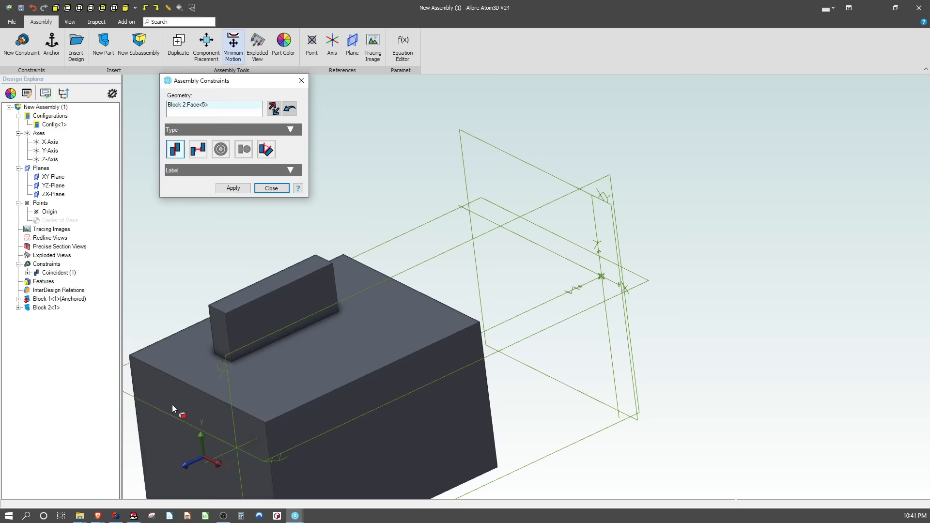
pyautogui.click(232, 187)
# Step: Constrain Block 2's long side face coincident with Block 1's adjacent side face, and finish adding constraints
pyautogui.moveTo(202, 257); pyautogui.dragTo(269, 352, button='middle')
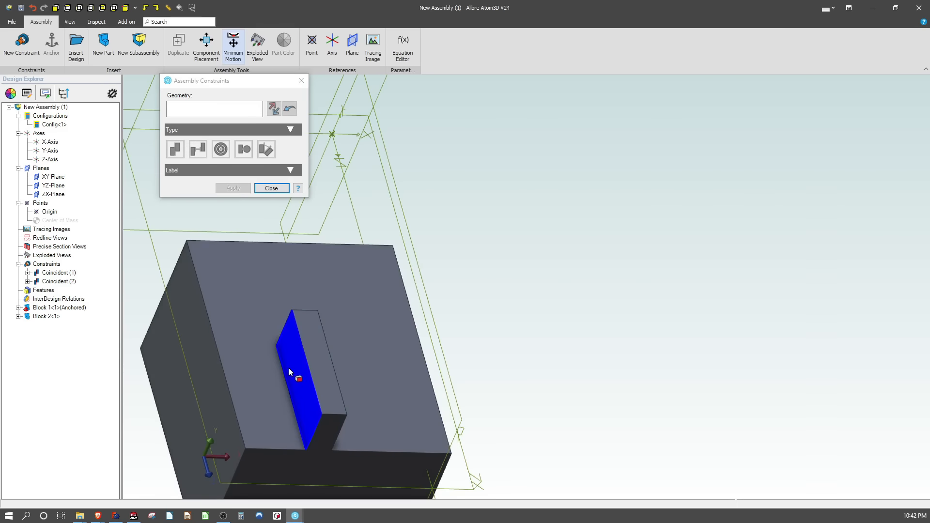
pyautogui.click(288, 368)
pyautogui.click(214, 400)
pyautogui.click(235, 188)
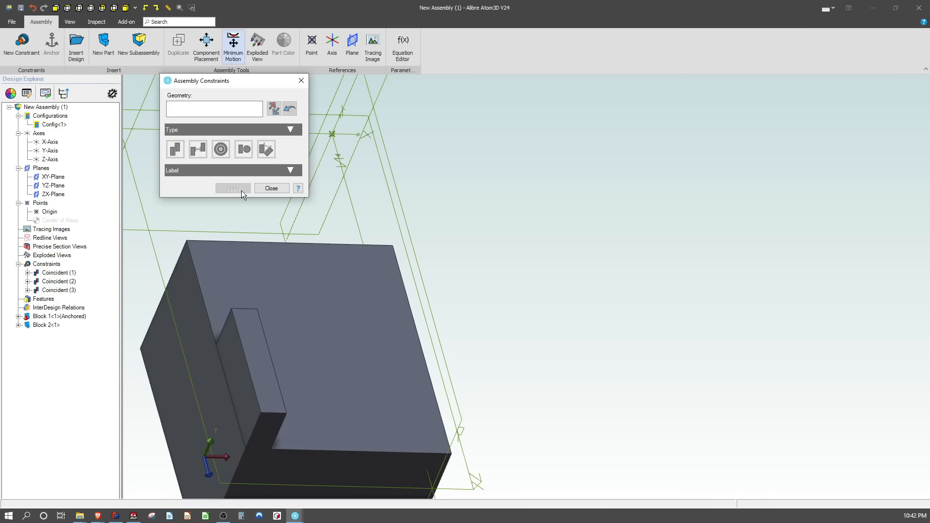
pyautogui.click(271, 189)
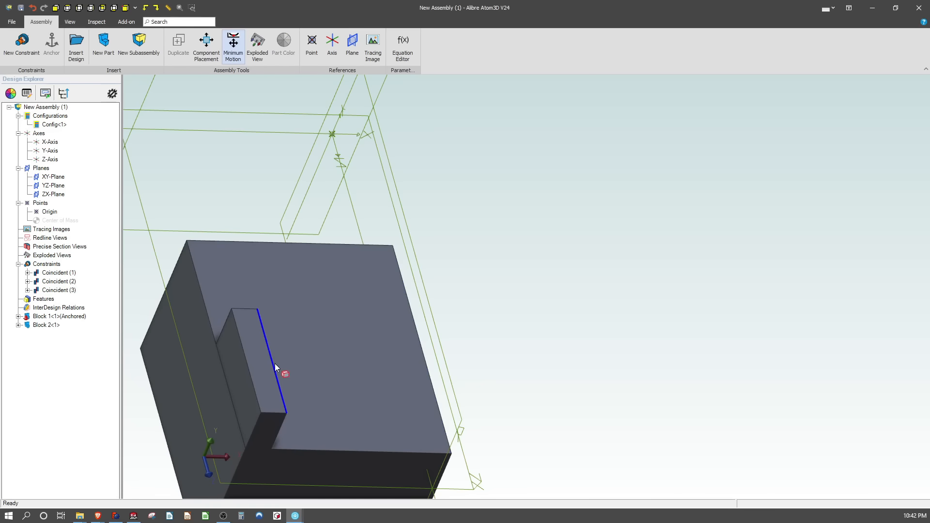
# Step: Open Block 2 for editing in place within the block assembly
pyautogui.moveTo(264, 395); pyautogui.dragTo(209, 373, button='middle')
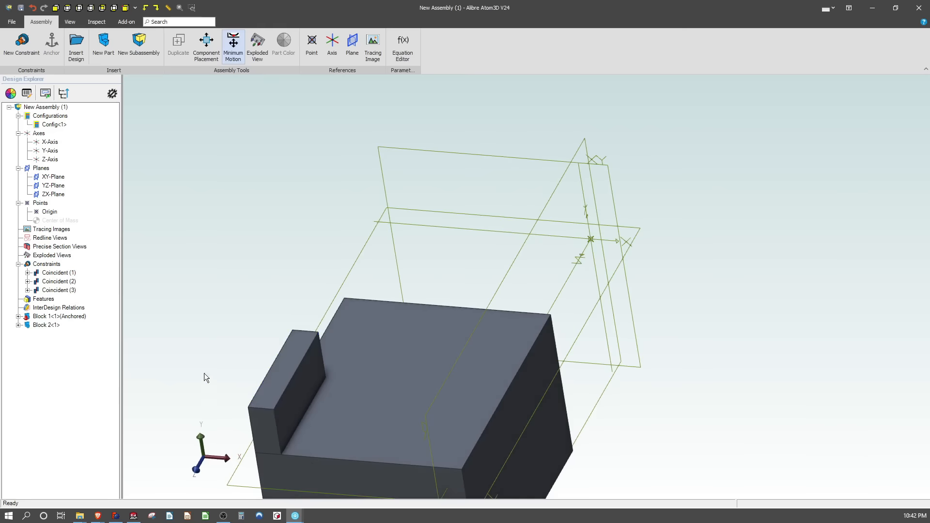
pyautogui.rightClick(275, 361)
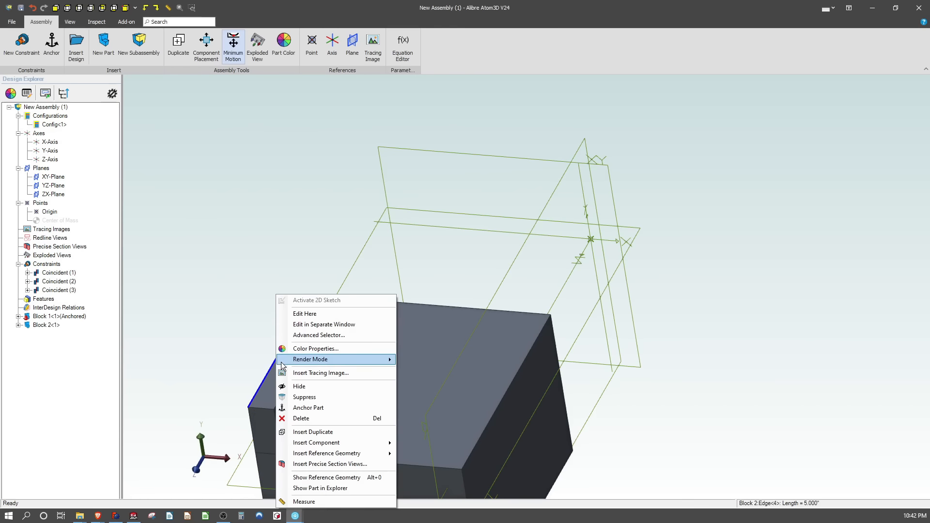
pyautogui.press('Escape')
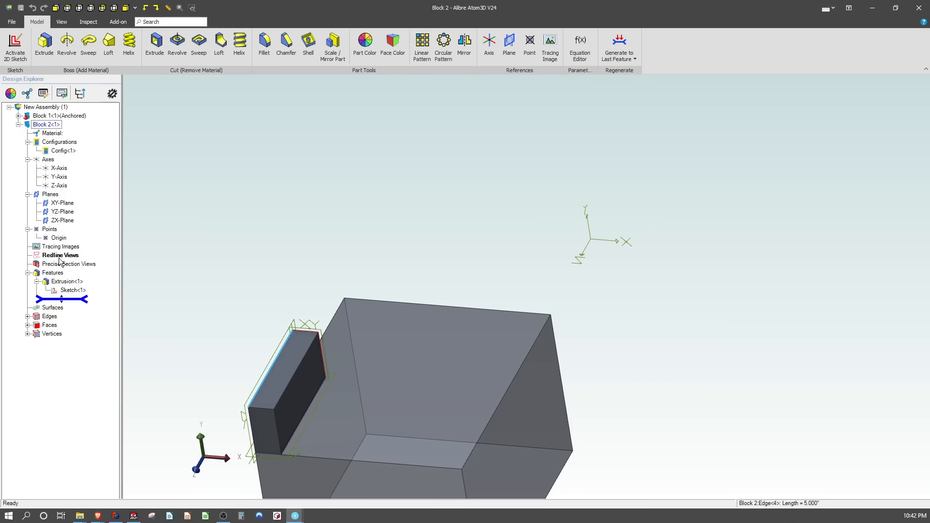
pyautogui.rightClick(293, 362)
pyautogui.click(324, 287)
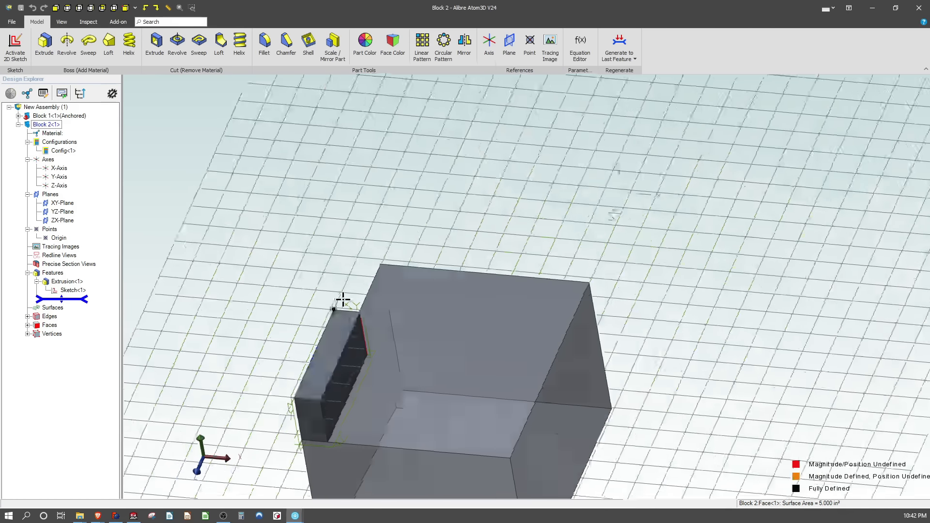
pyautogui.moveTo(372, 399)
pyautogui.mouseDown(button='middle')
pyautogui.moveTo(370, 358)
pyautogui.moveTo(308, 367)
pyautogui.moveTo(373, 362)
pyautogui.moveTo(363, 373)
pyautogui.mouseUp(button='middle')
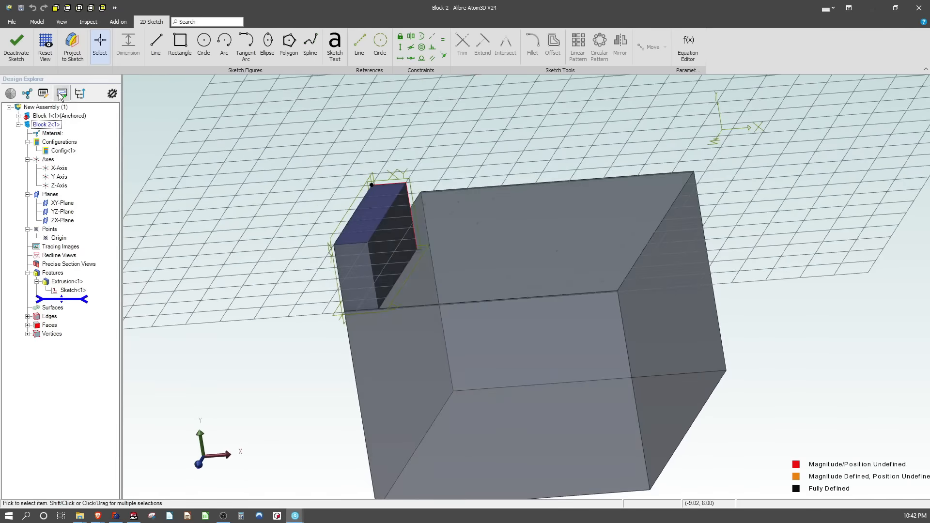
pyautogui.click(18, 50)
# Step: Open Block 2's extrusion sketch for editing and delete the rectangle's width dimension
pyautogui.rightClick(392, 253)
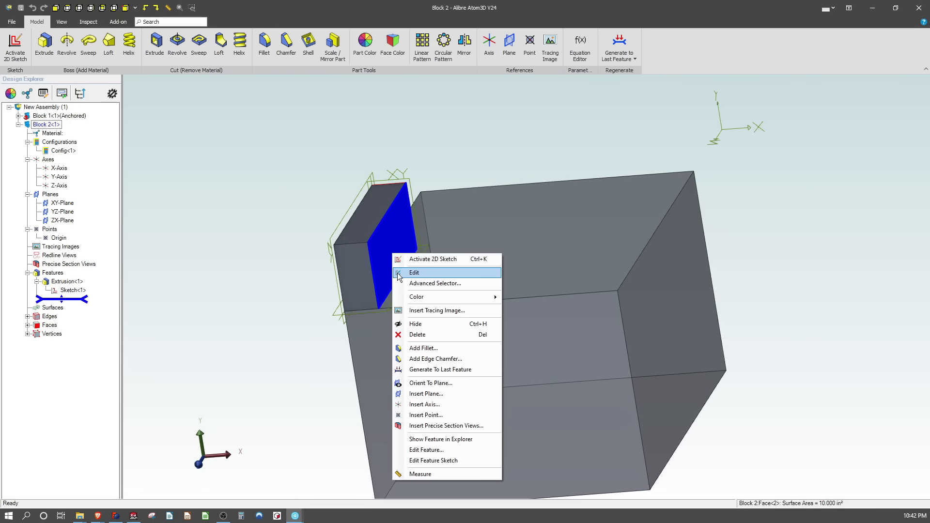
pyautogui.click(409, 273)
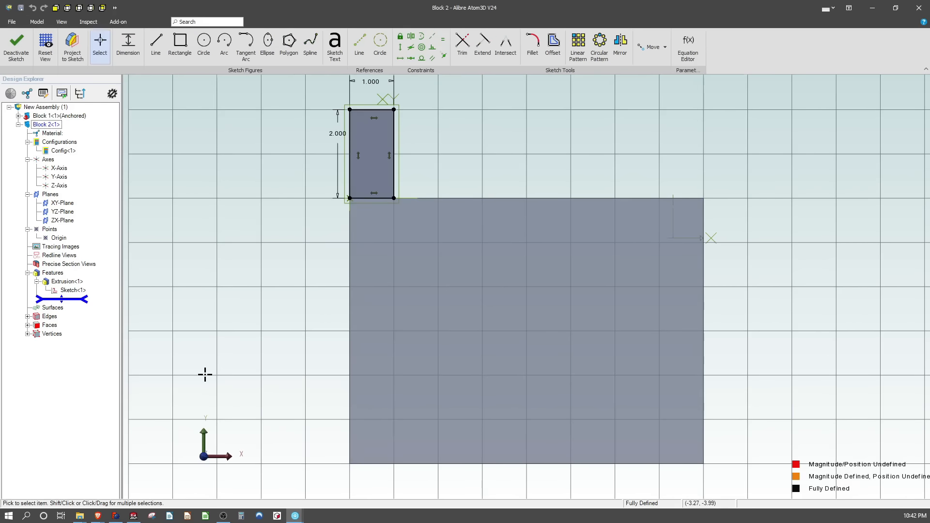
pyautogui.scroll(-1, 203, 374)
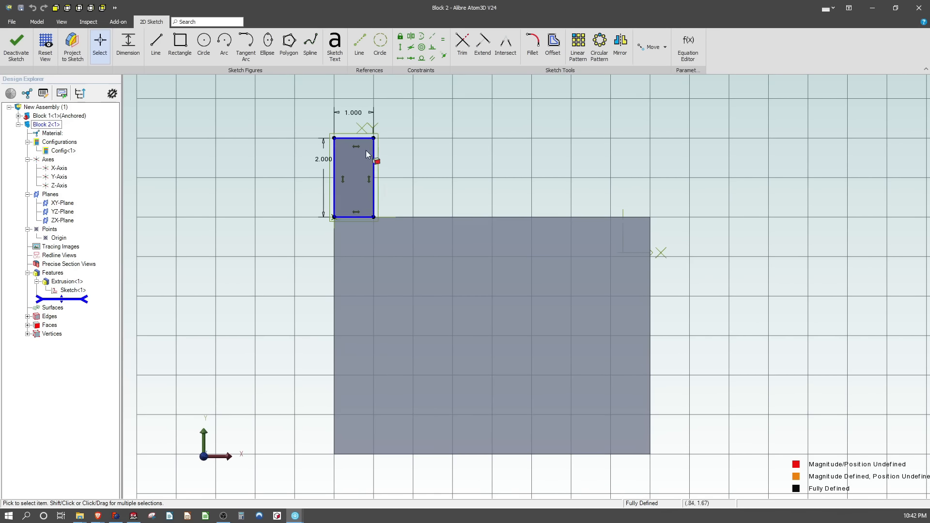
pyautogui.click(356, 114)
pyautogui.press('Delete')
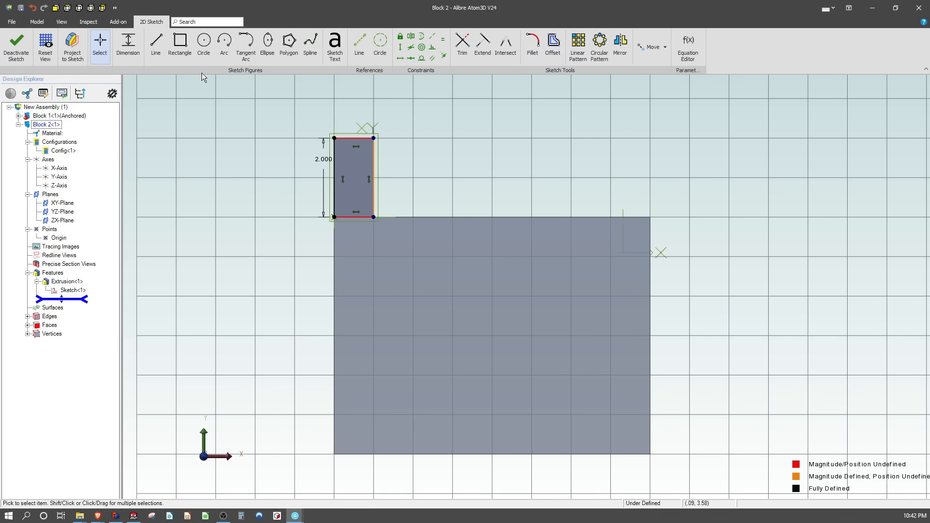
# Step: Project Block 1's vertical edge on the side away from Block 2 into Block 2's sketch
pyautogui.click(72, 45)
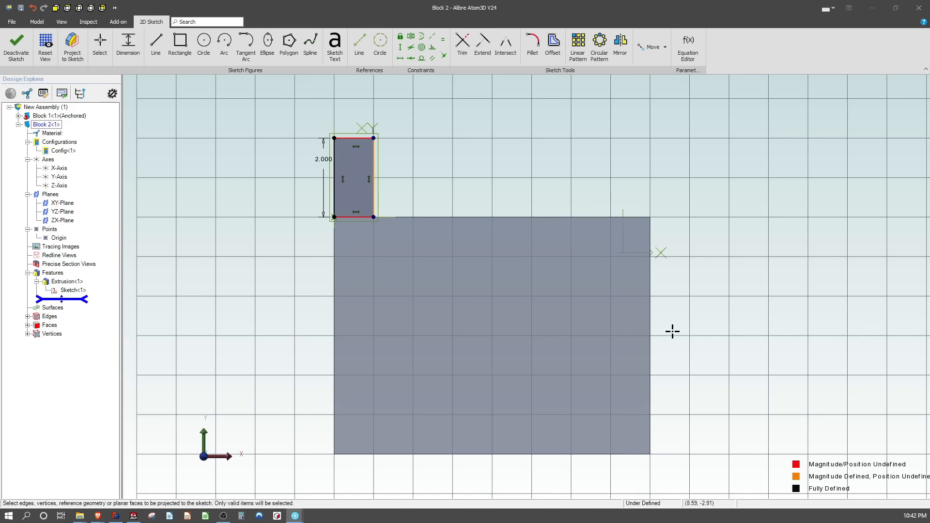
pyautogui.click(650, 326)
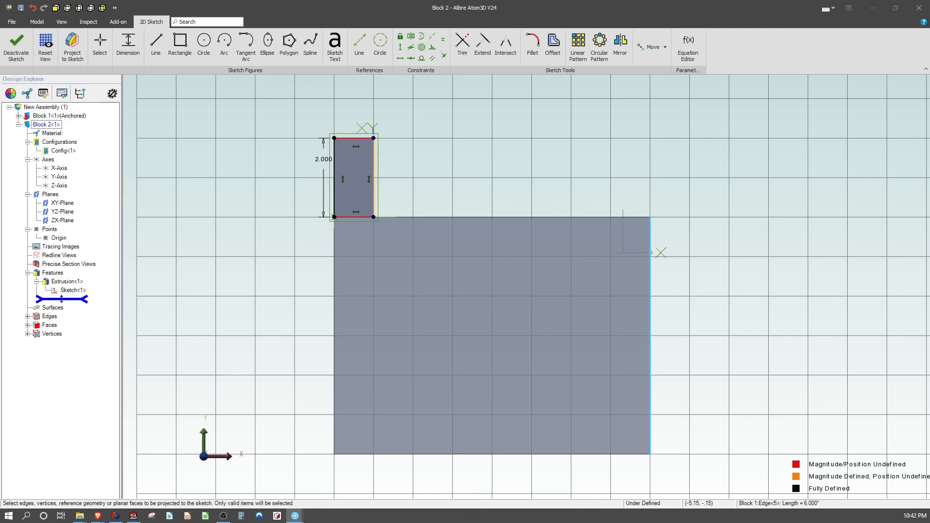
pyautogui.click(55, 181)
# Step: Dimension the rectangle's free vertical side 2 inches from the projected Block 1 edge, and close the sketch
pyautogui.click(126, 55)
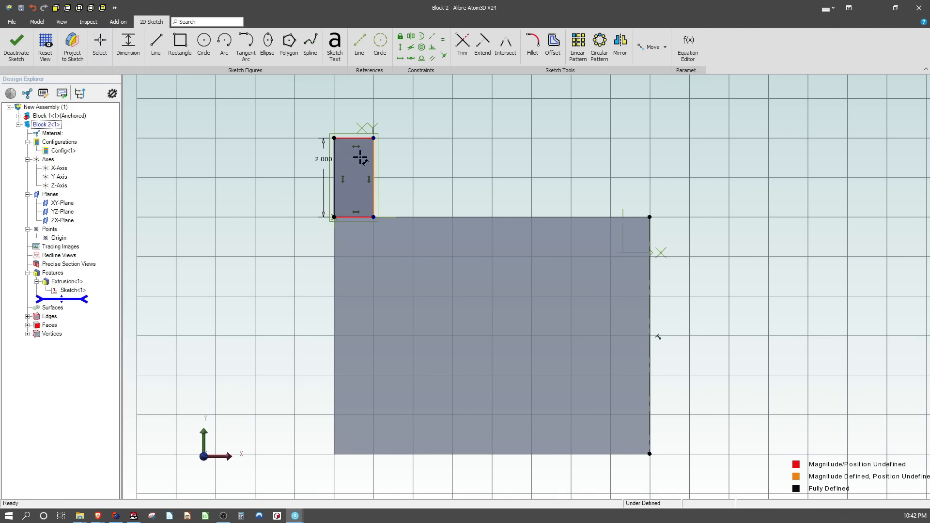
pyautogui.click(375, 161)
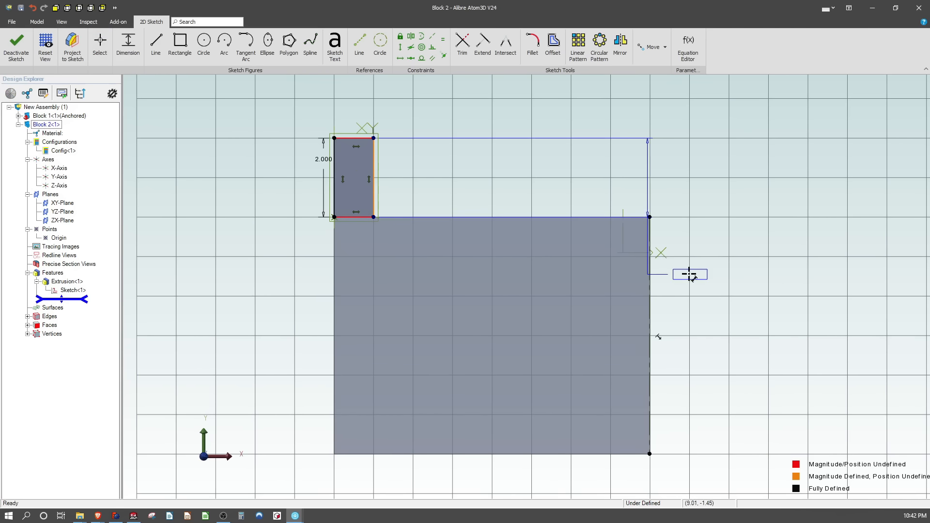
pyautogui.click(650, 220)
pyautogui.click(642, 179)
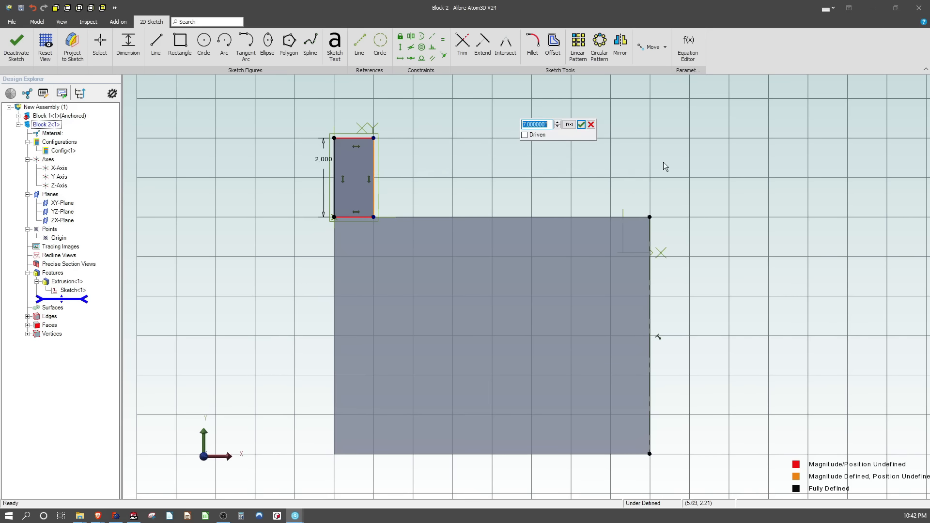
pyautogui.write('2')
pyautogui.press('Return')
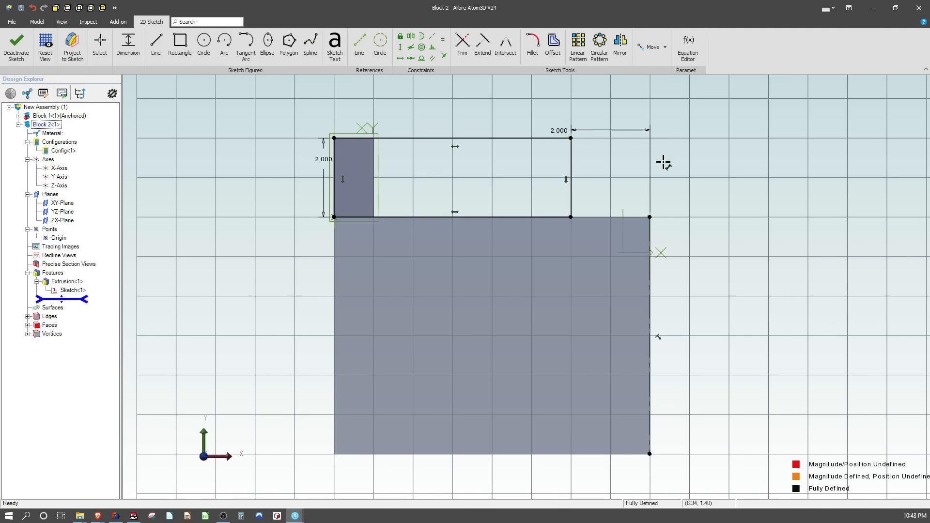
pyautogui.click(16, 44)
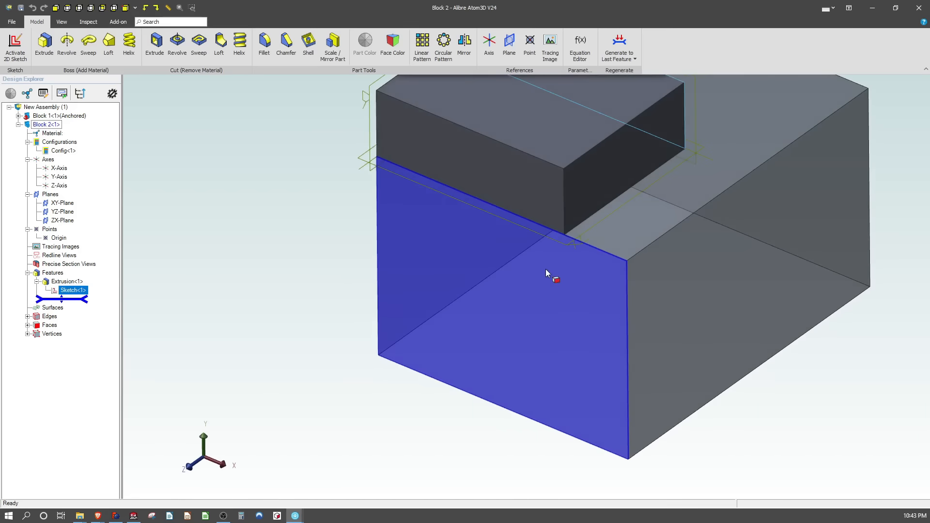
# Step: Leave Block 2's in-place editing and return to the top-level assembly with nothing selected
pyautogui.rightClick(50, 108)
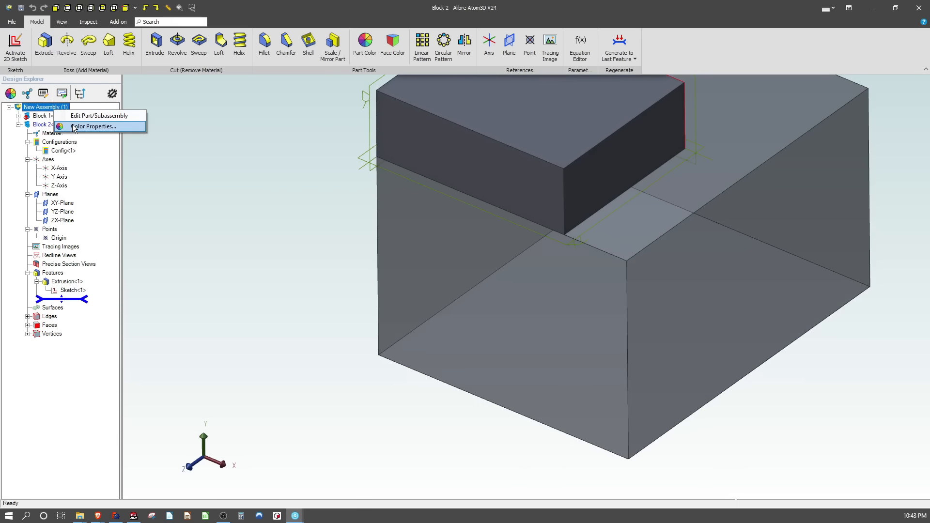
pyautogui.rightClick(40, 118)
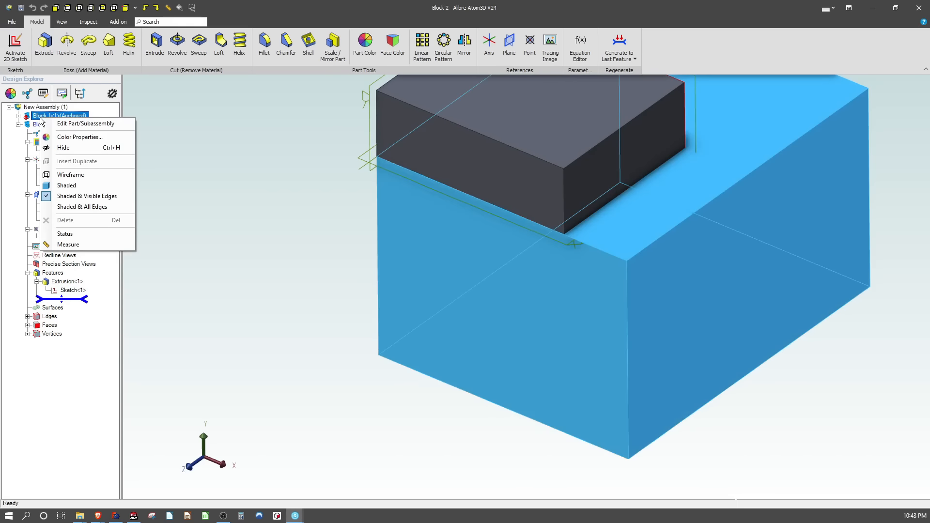
pyautogui.click(74, 127)
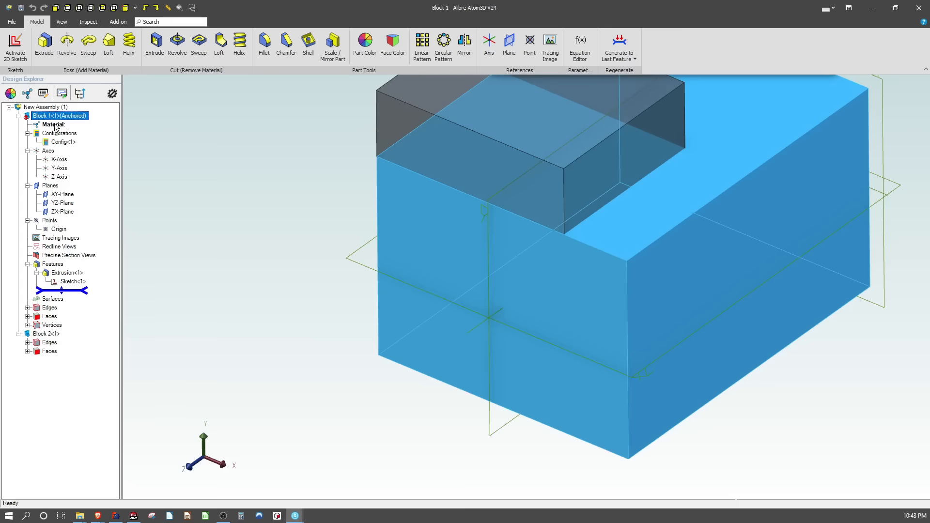
pyautogui.rightClick(53, 116)
pyautogui.click(73, 133)
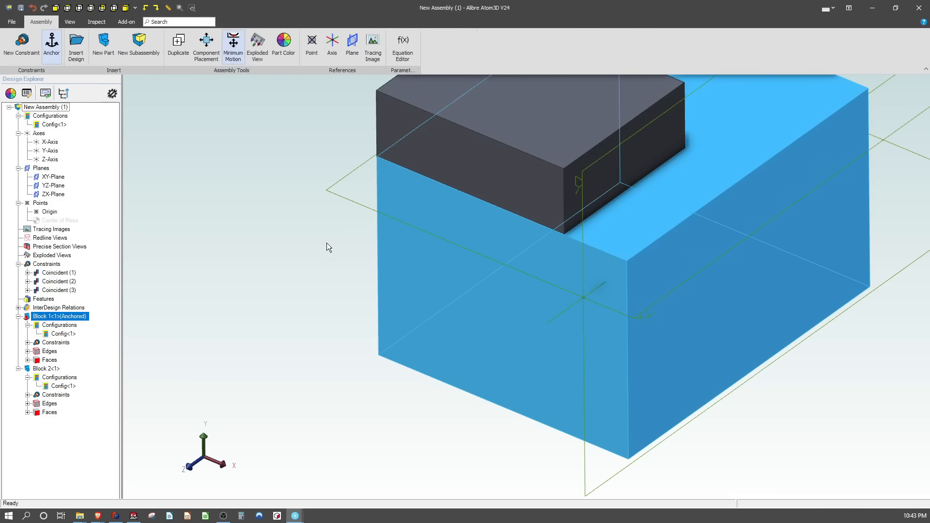
pyautogui.click(309, 240)
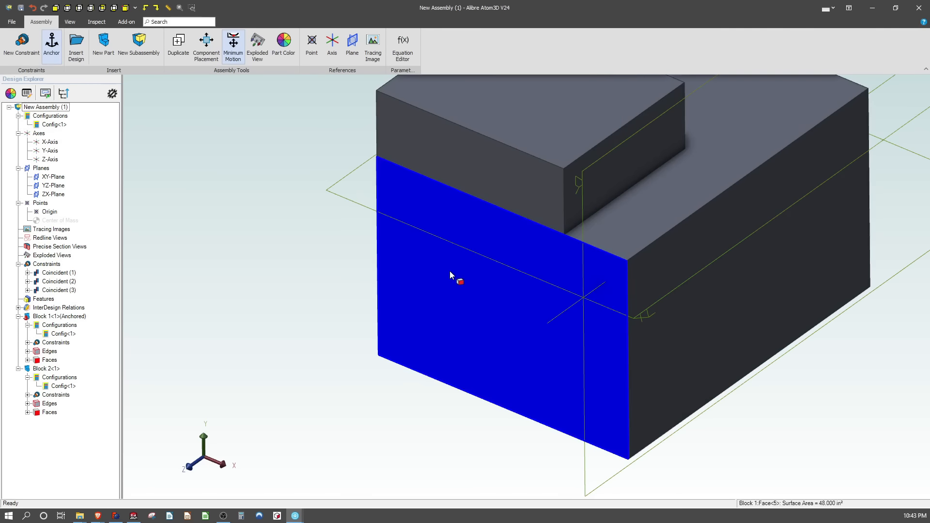
# Step: Open Block 1 for in-place editing and open its extrusion sketch
pyautogui.rightClick(473, 272)
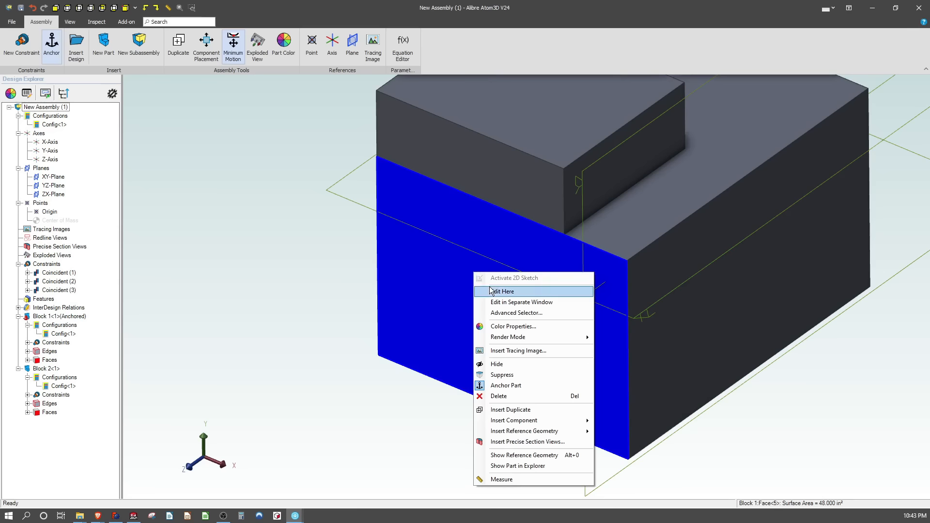
pyautogui.click(435, 288)
pyautogui.doubleClick(436, 288)
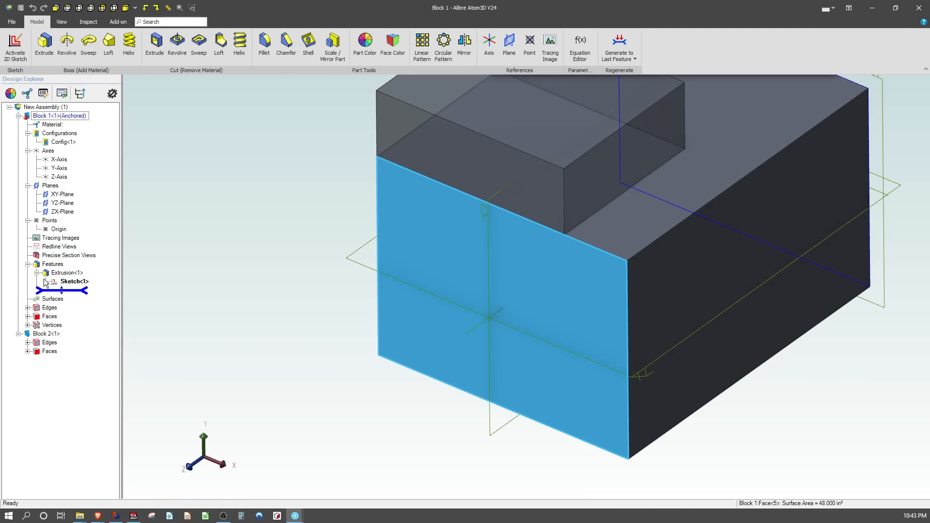
pyautogui.rightClick(62, 281)
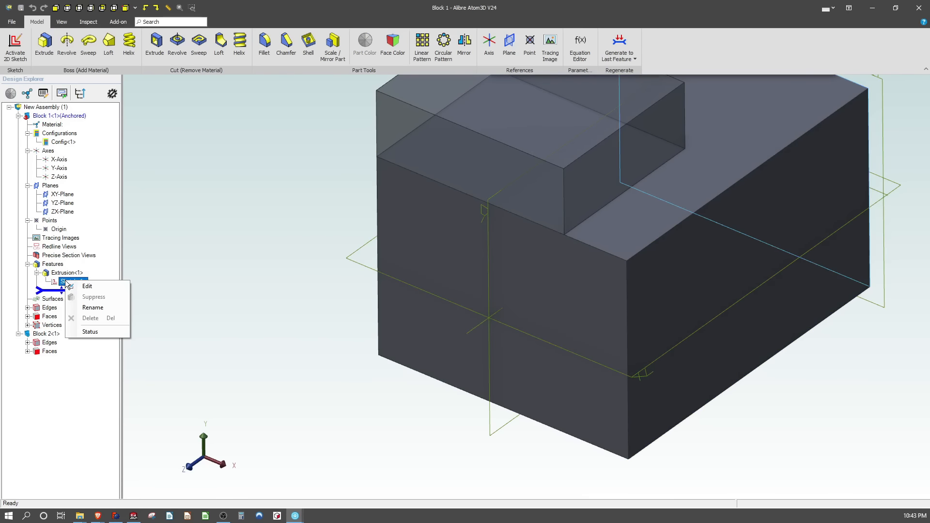
pyautogui.click(87, 286)
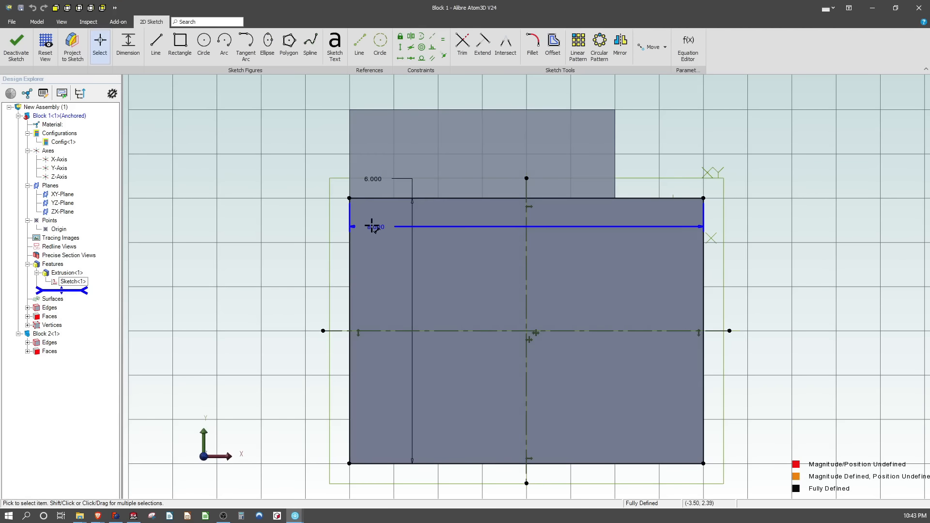
# Step: Set the width of Block 1's rectangle to 10 inches and close the sketch
pyautogui.doubleClick(373, 226)
pyautogui.write('10')
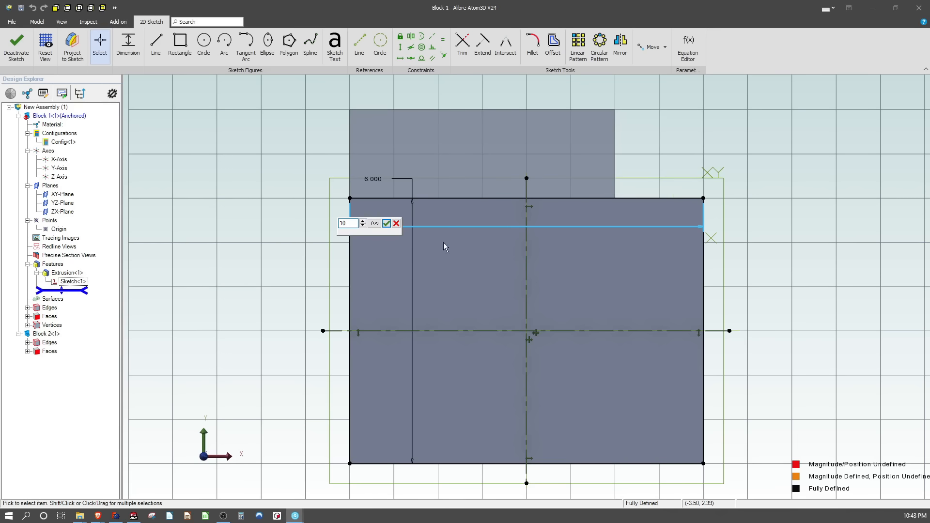
pyautogui.click(386, 223)
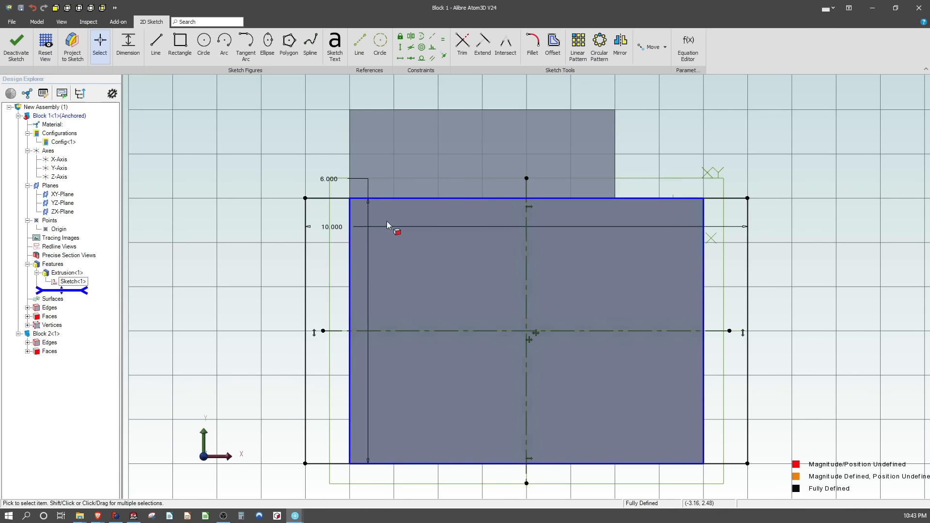
pyautogui.click(16, 46)
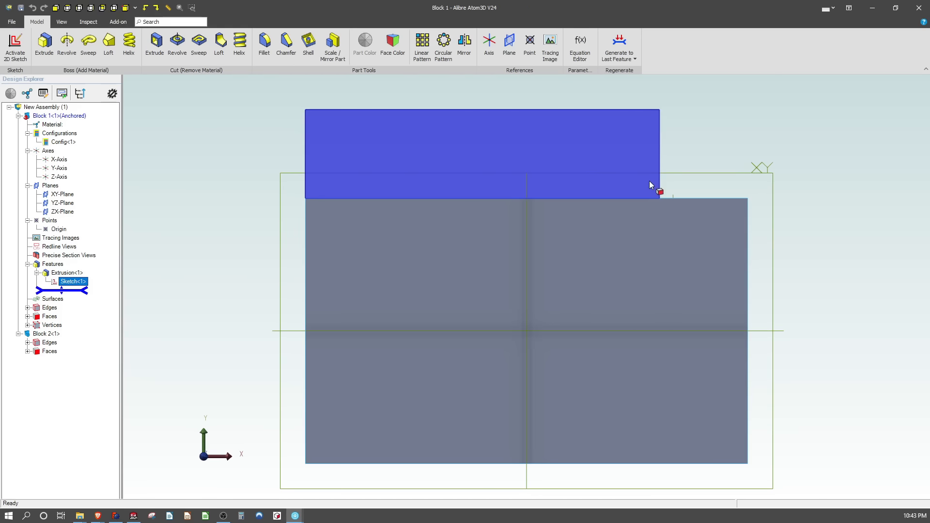
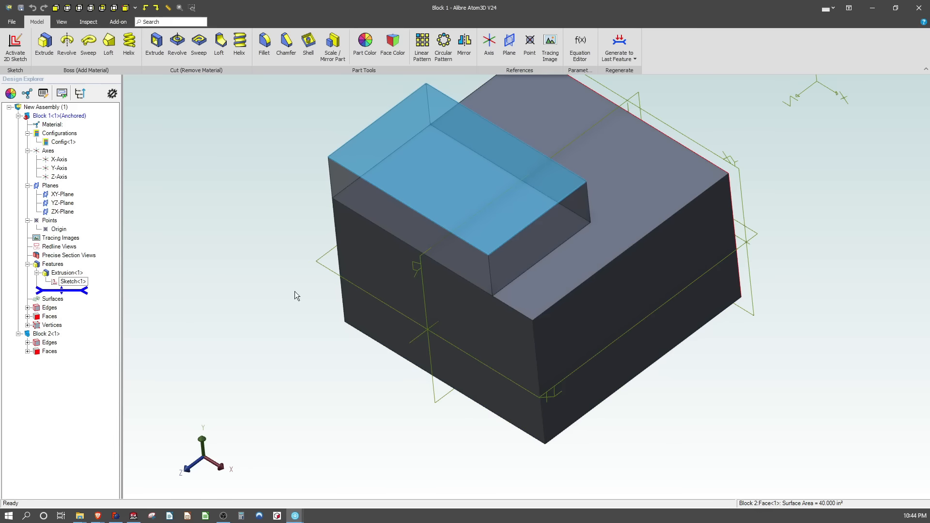
# Step: Sketch a small rectangle on the uncovered part of Block 1's top face, starting at about (-2.5, -1.0), and close the sketch
pyautogui.click(636, 206)
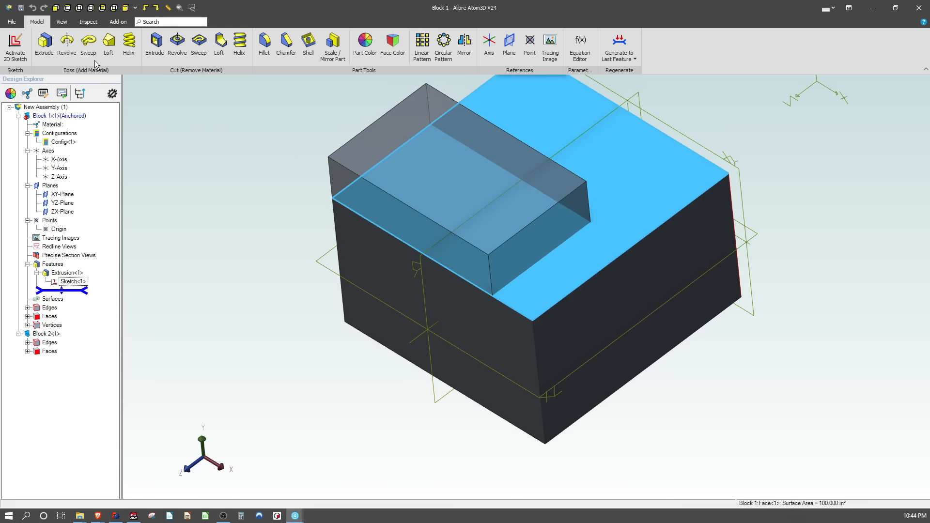
pyautogui.click(15, 46)
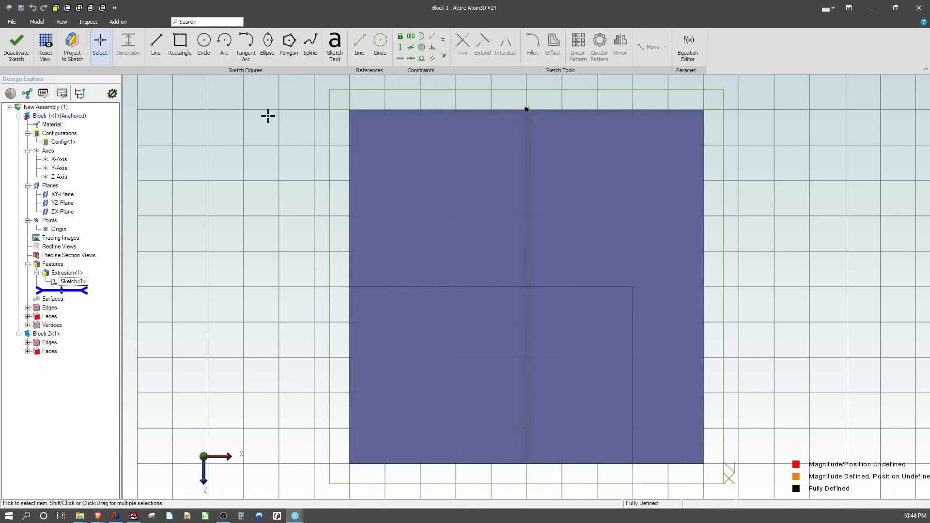
pyautogui.click(186, 42)
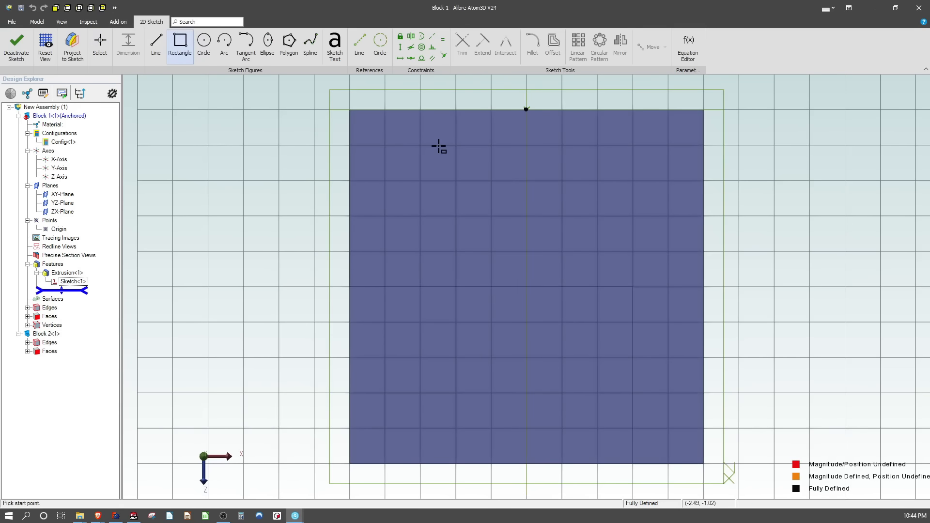
pyautogui.click(439, 146)
pyautogui.click(518, 183)
pyautogui.click(15, 58)
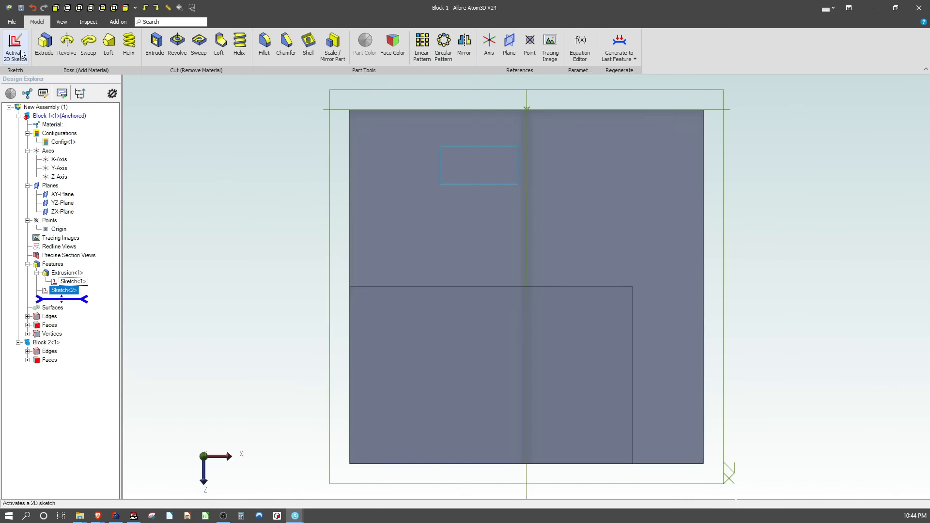
# Step: Cut the small rectangle out of Block 1 with an Extrude Cut of type Through ALL
pyautogui.click(155, 42)
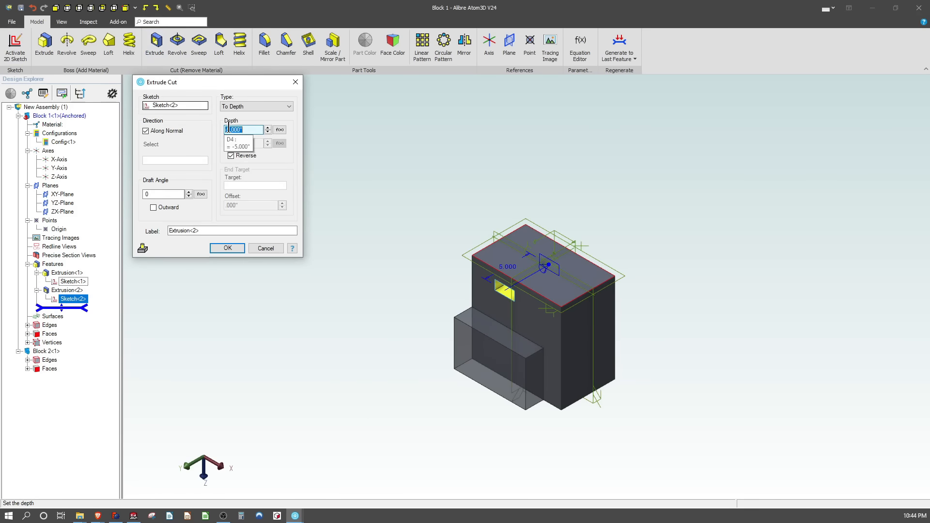
pyautogui.click(257, 106)
pyautogui.click(242, 119)
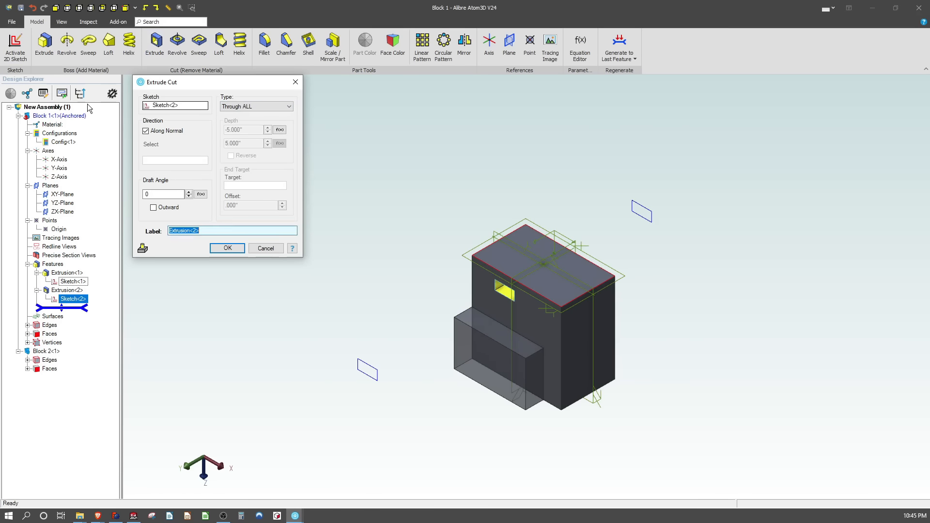
pyautogui.click(227, 248)
pyautogui.click(351, 300)
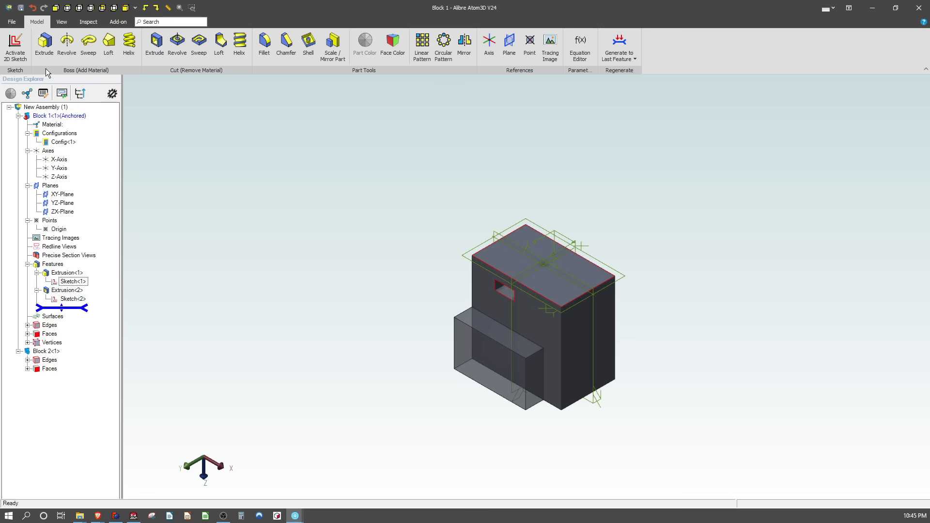
# Step: Leave Block 1's in-place editing and return to the top-level assembly
pyautogui.rightClick(55, 116)
pyautogui.click(74, 135)
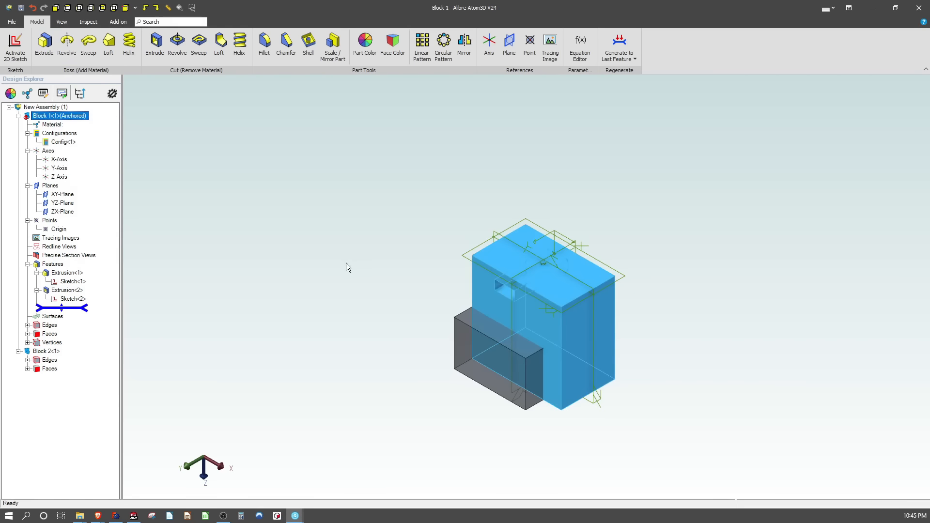
pyautogui.moveTo(373, 323); pyautogui.dragTo(413, 328, button='right')
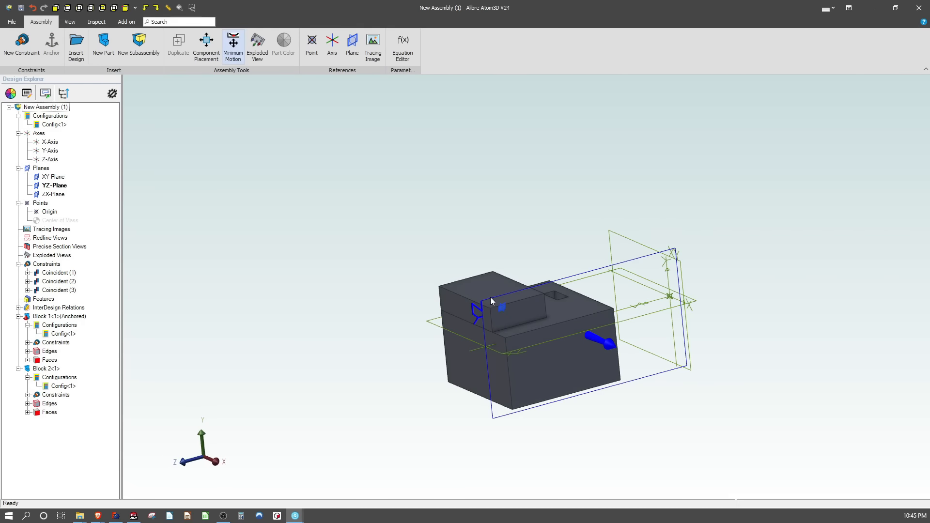
# Step: Examine the rectangular cutout in Block 1's top face from several angles and pick its inner faces
pyautogui.moveTo(493, 296); pyautogui.dragTo(448, 272)
pyautogui.scroll(-1, 567, 325)
pyautogui.scroll(3, 569, 325)
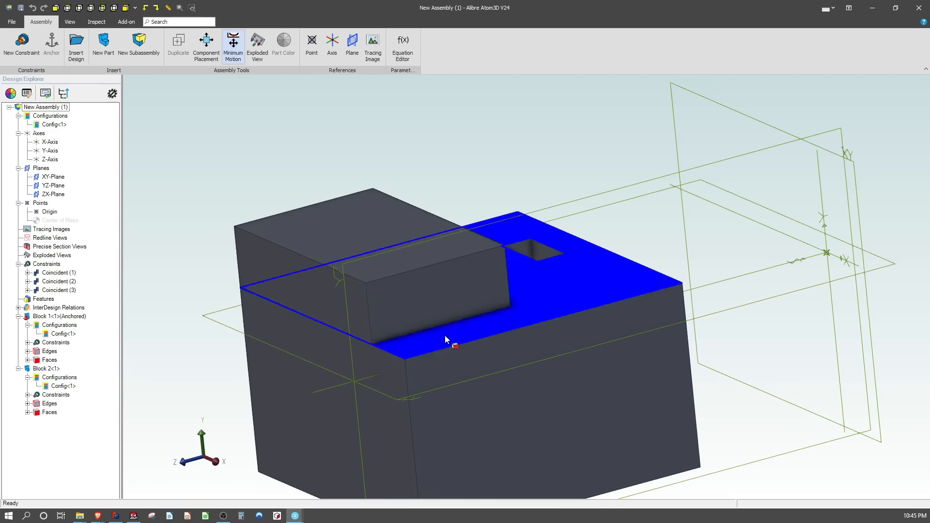
pyautogui.click(406, 333)
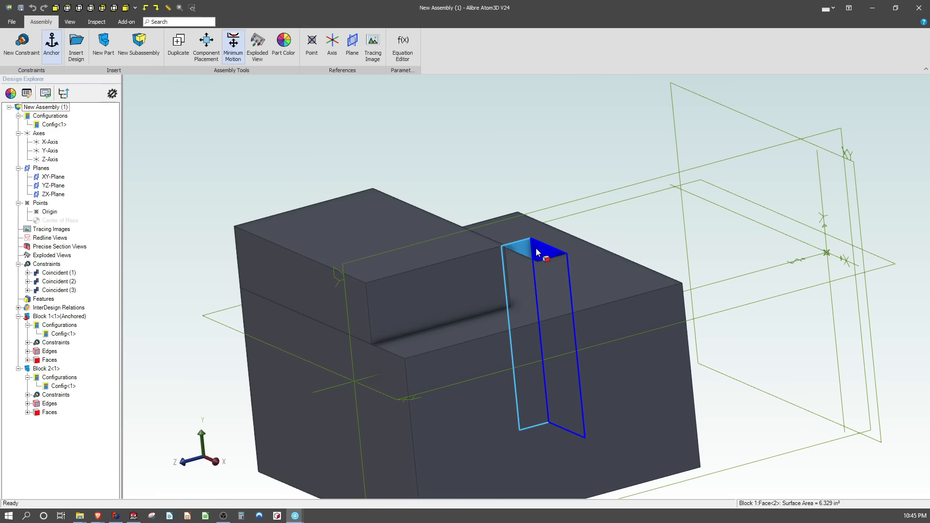
pyautogui.moveTo(541, 251); pyautogui.dragTo(540, 274, button='middle')
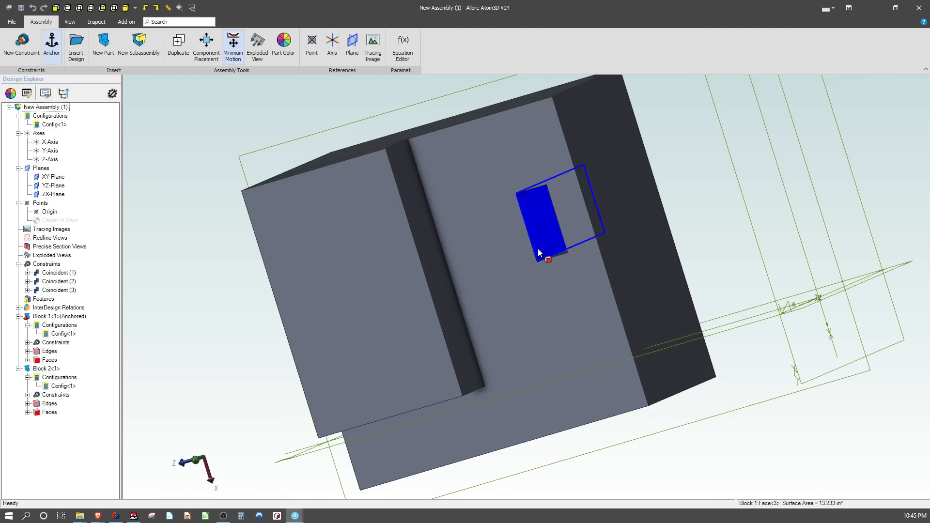
pyautogui.click(537, 246)
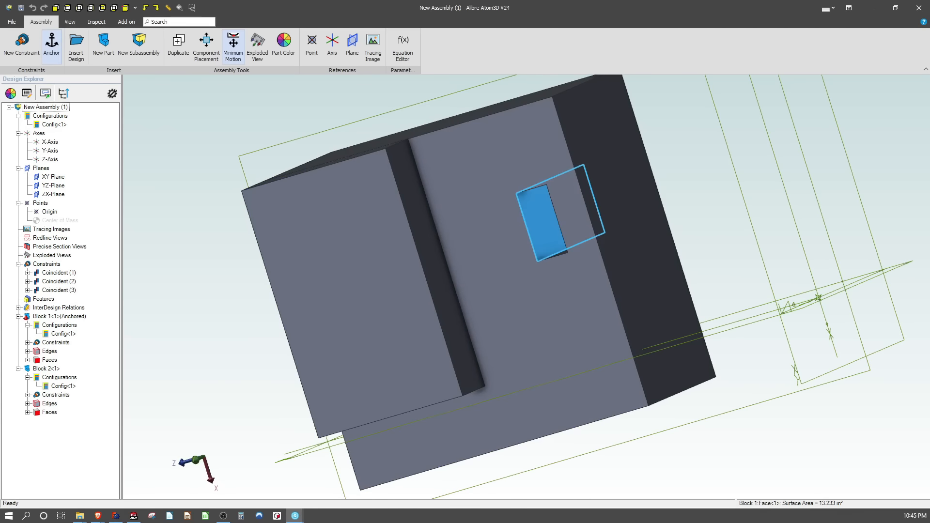
# Step: Switch to FreeCAD, bring up the Cabinet assembly and select its rear panel
pyautogui.hotkey('alt', 'Tab')
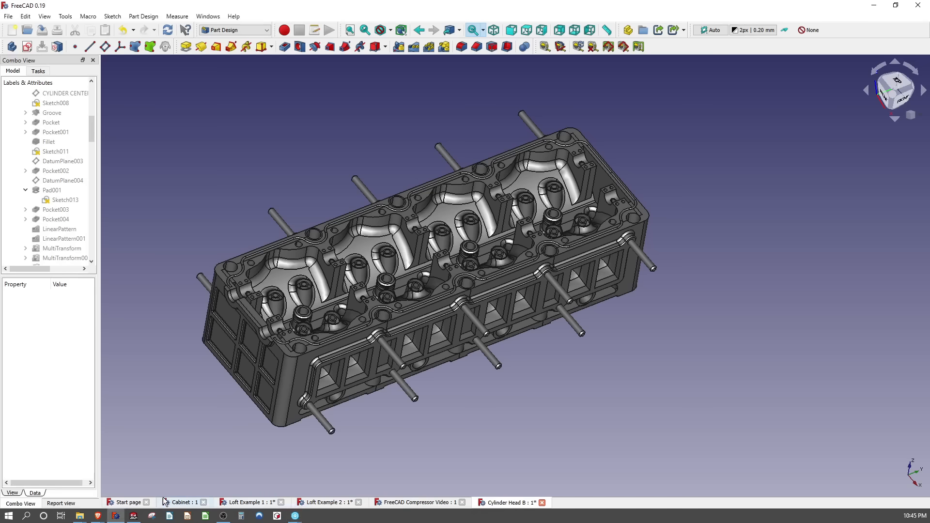
pyautogui.click(180, 502)
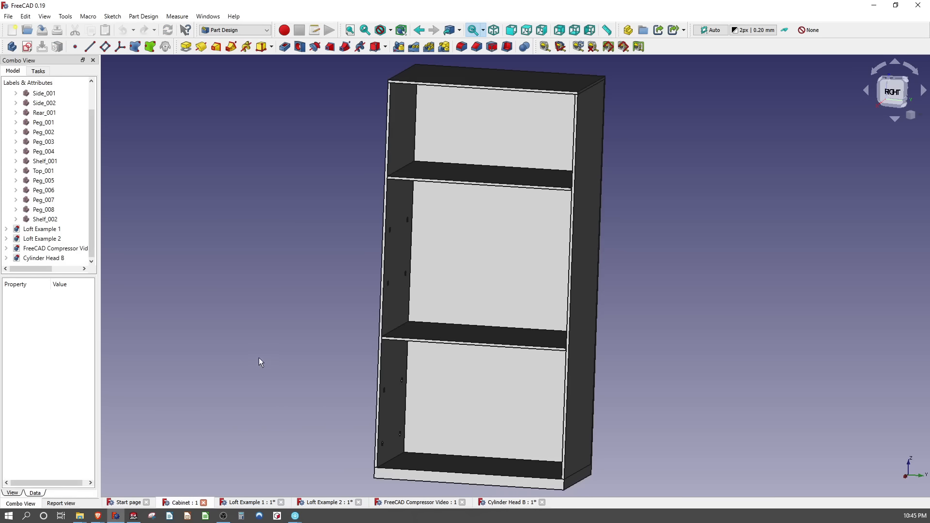
pyautogui.click(484, 275)
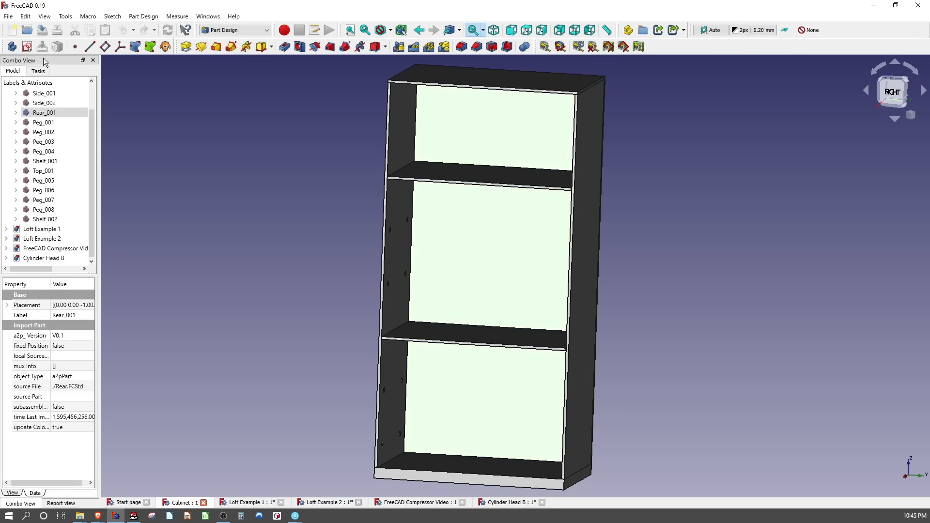
# Step: Try to start a new sketch on the Cabinet's rear panel in the Part Design workbench
pyautogui.click(27, 48)
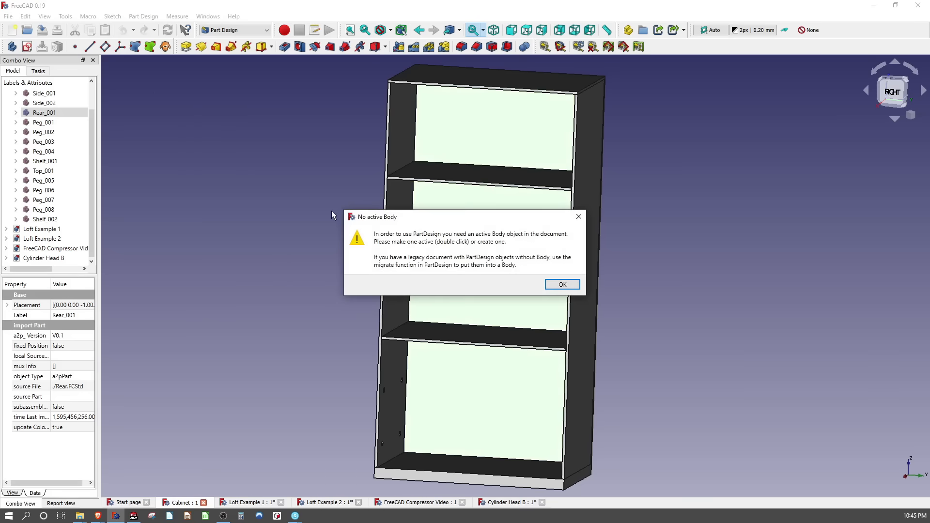
pyautogui.click(550, 285)
pyautogui.scroll(1, 65, 155)
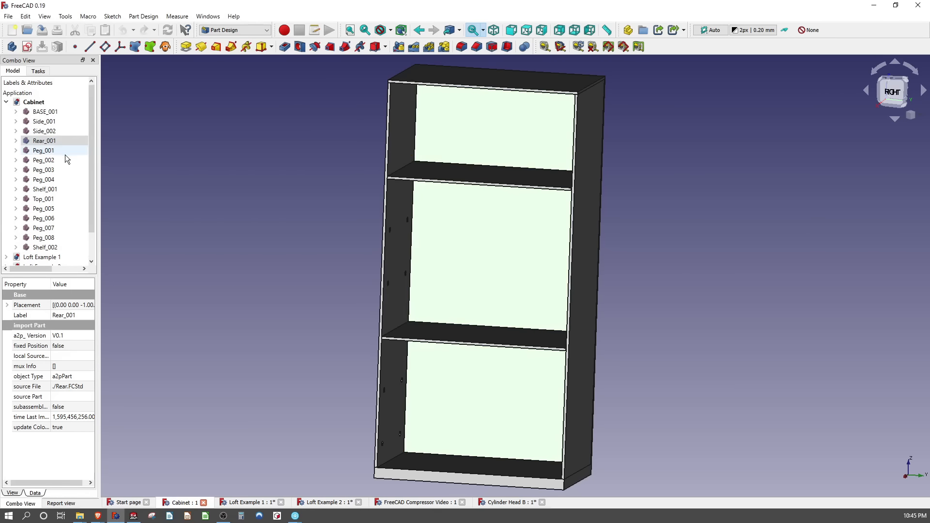
pyautogui.rightClick(438, 239)
pyautogui.press('Escape')
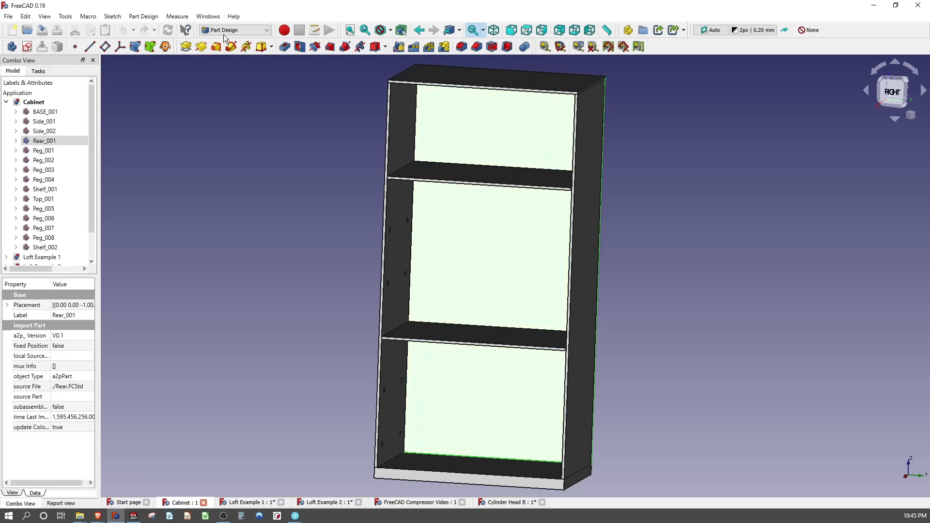
# Step: Change to the A2plus workbench and open the imported rear panel part for editing
pyautogui.click(225, 32)
pyautogui.click(237, 42)
pyautogui.click(465, 240)
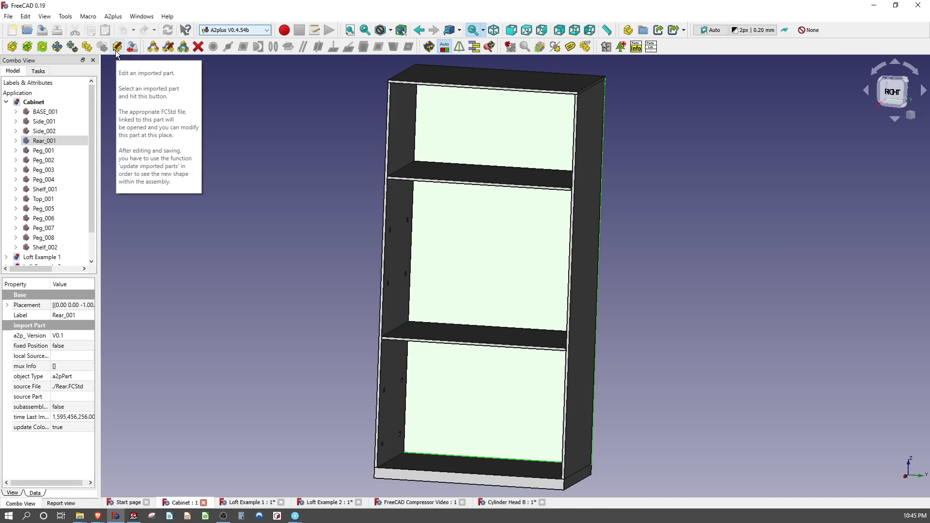
# Step: Cut the circle sketch out of the rear panel with a Through all Pocket symmetric to plane, and save and close the part
pyautogui.click(235, 30)
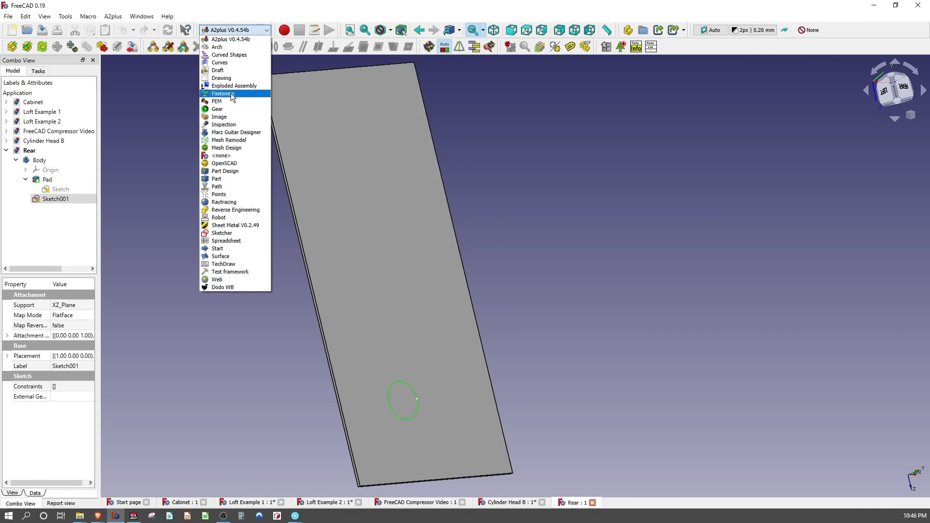
pyautogui.click(234, 171)
pyautogui.click(287, 47)
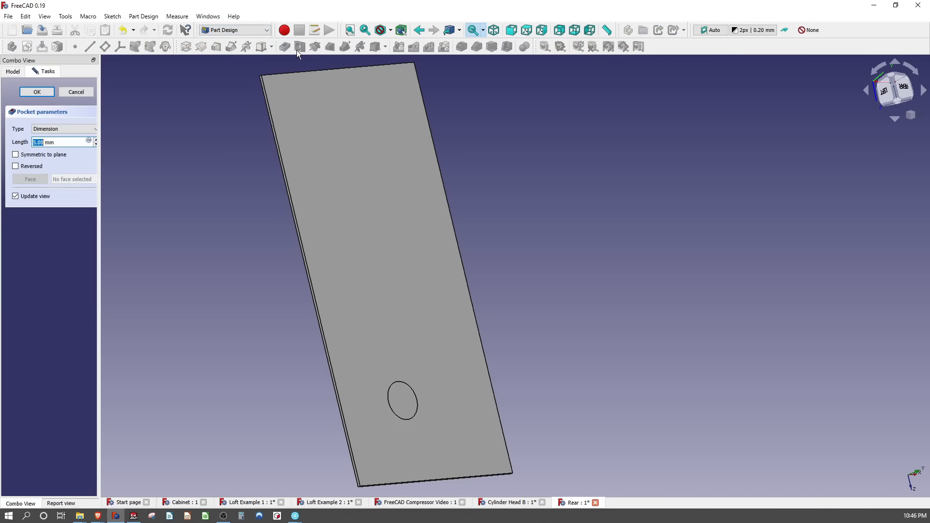
pyautogui.click(55, 128)
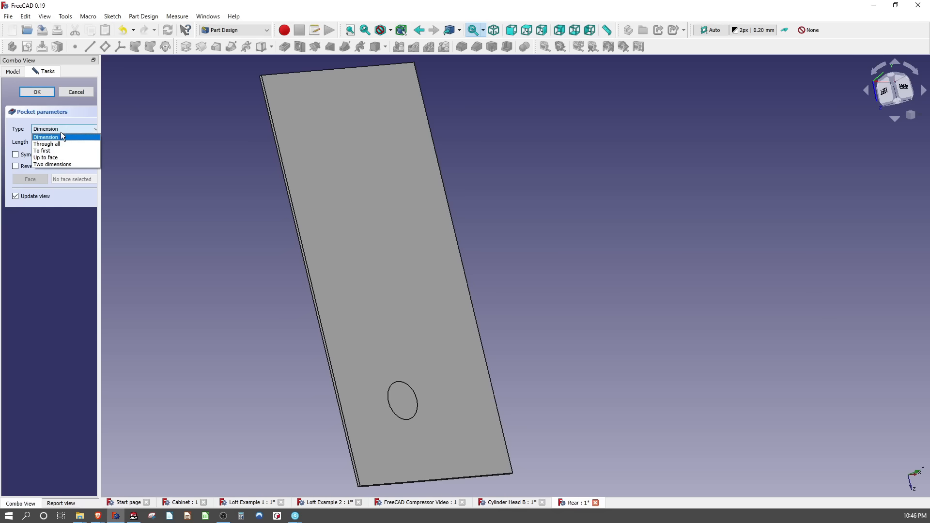
pyautogui.click(63, 141)
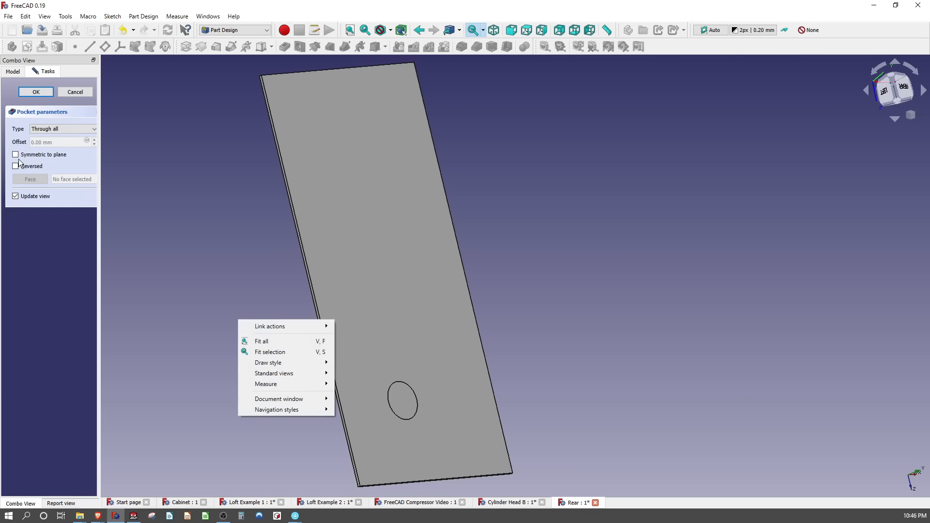
pyautogui.click(16, 155)
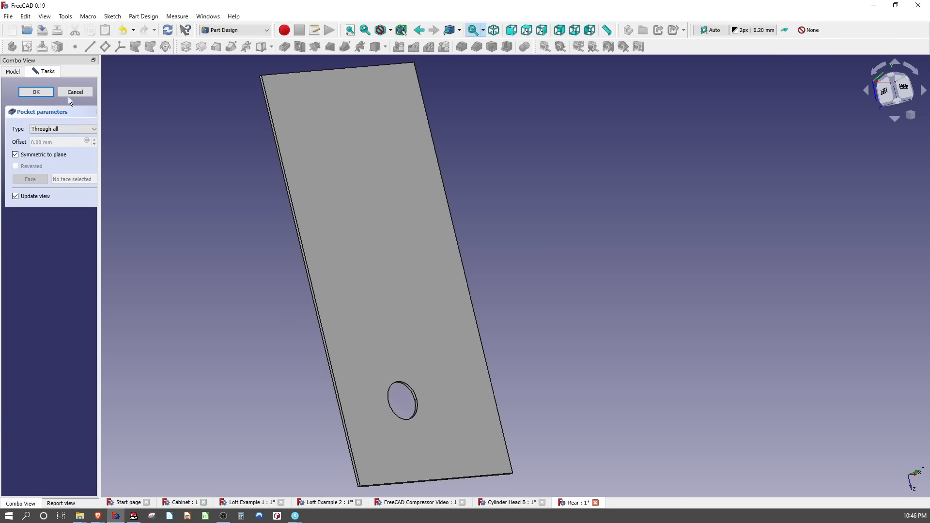
pyautogui.click(36, 92)
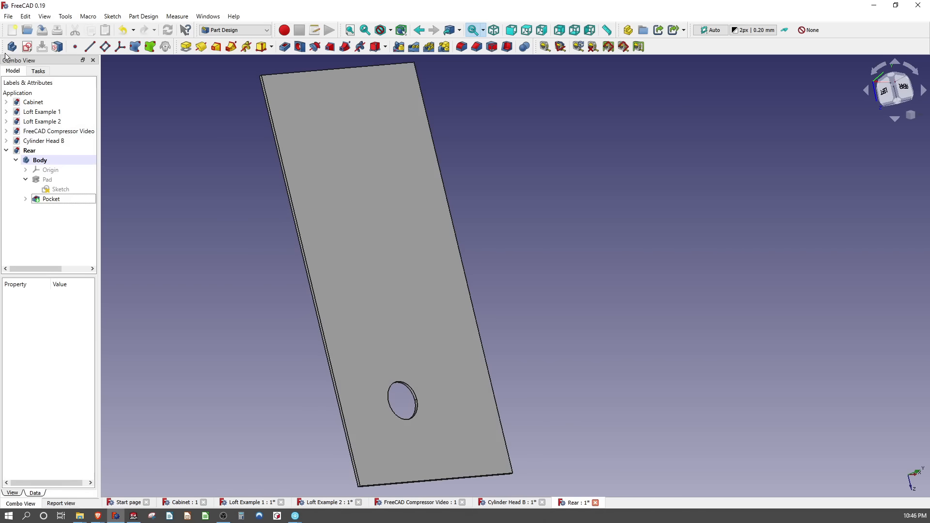
pyautogui.click(42, 30)
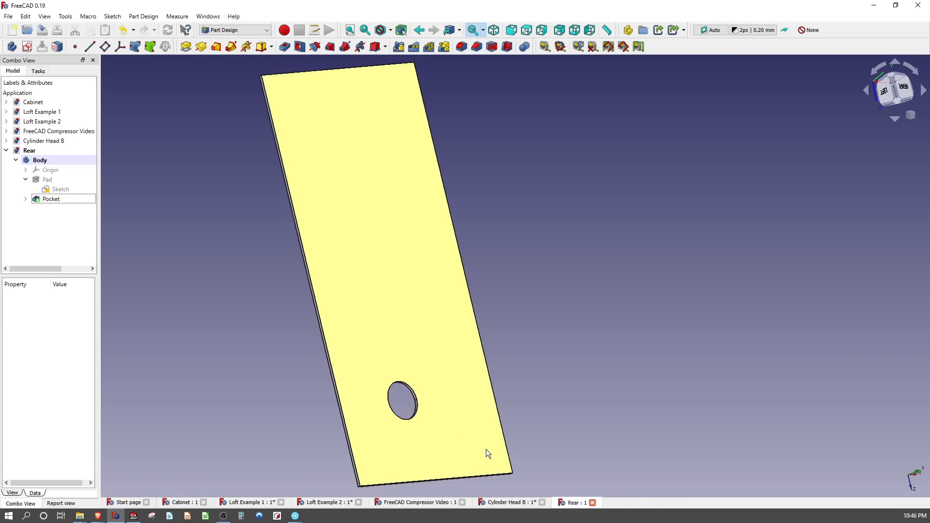
pyautogui.click(592, 502)
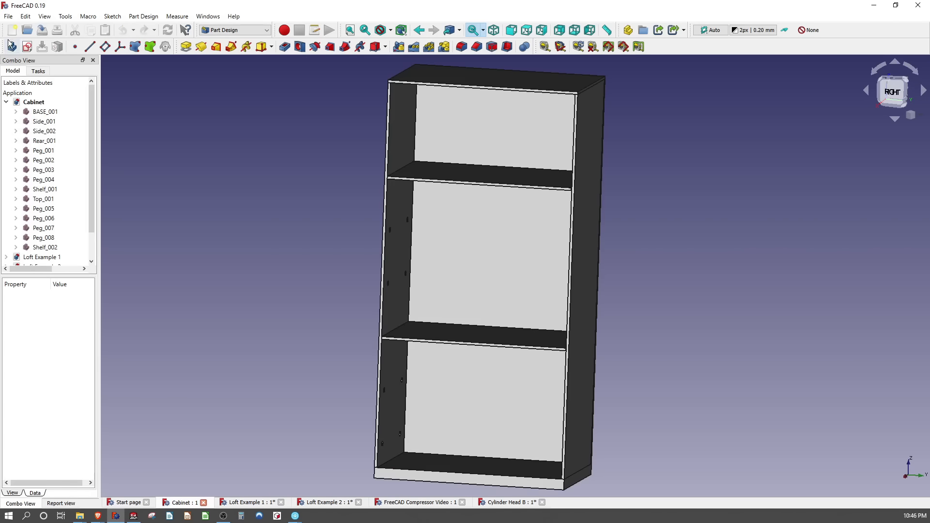
# Step: Update the imported parts of the Cabinet assembly with the A2plus workbench
pyautogui.click(235, 30)
pyautogui.scroll(1, 239, 41)
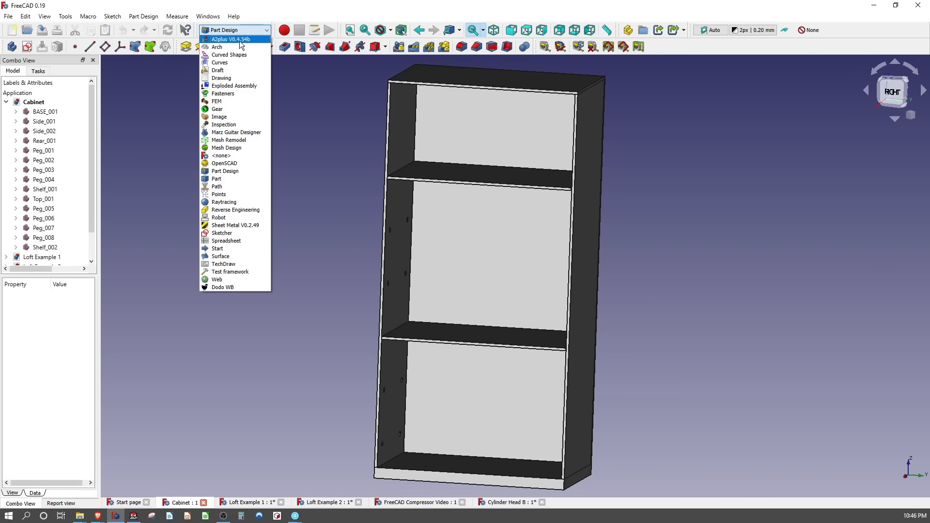
pyautogui.click(239, 40)
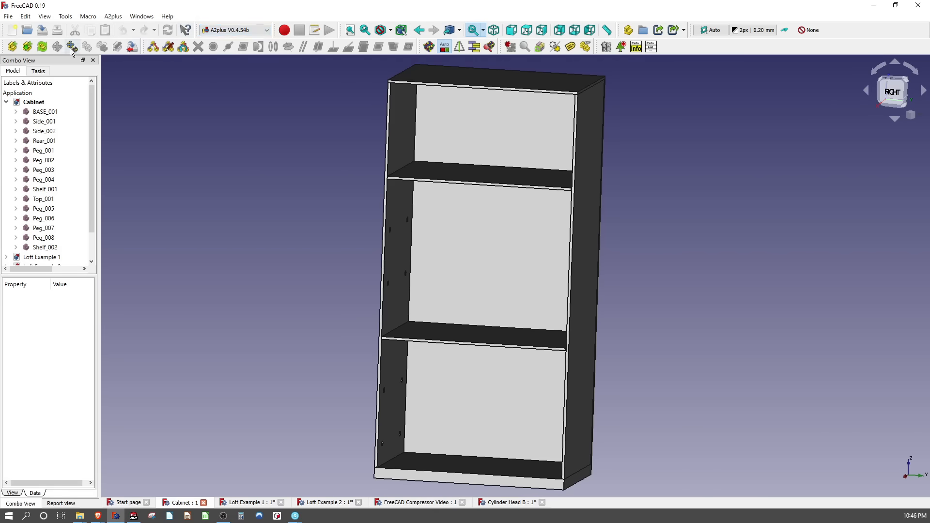
pyautogui.click(43, 47)
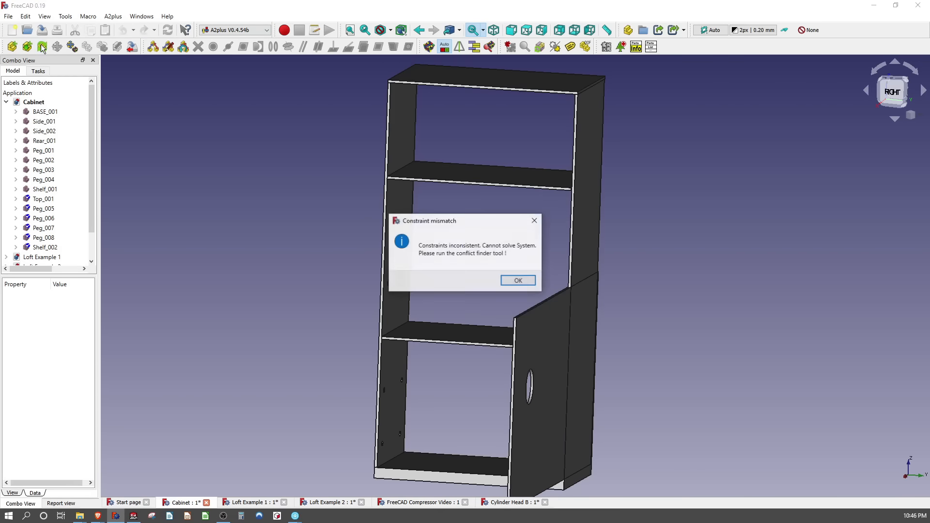
pyautogui.click(517, 280)
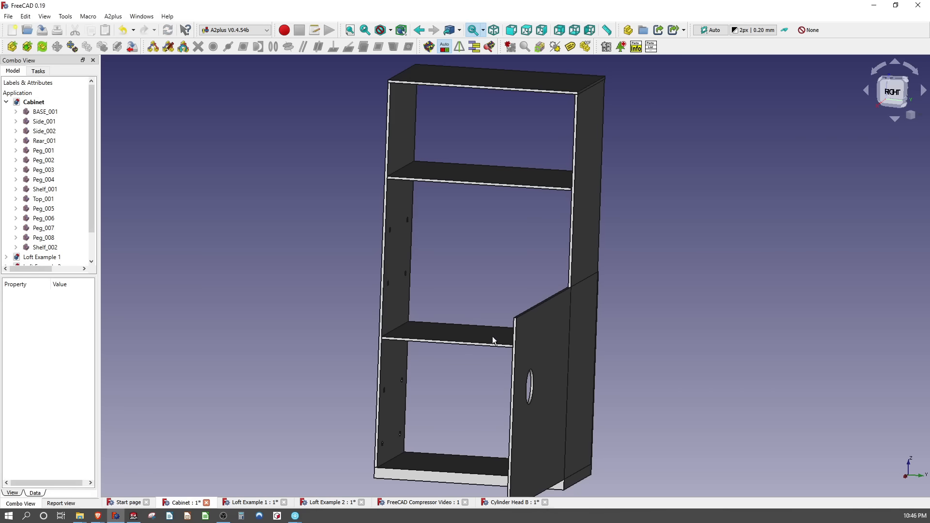
# Step: Examine the rear panel's position in the updated Cabinet assembly
pyautogui.rightClick(479, 363)
pyautogui.click(461, 281)
pyautogui.moveTo(492, 272); pyautogui.dragTo(433, 264, button='middle')
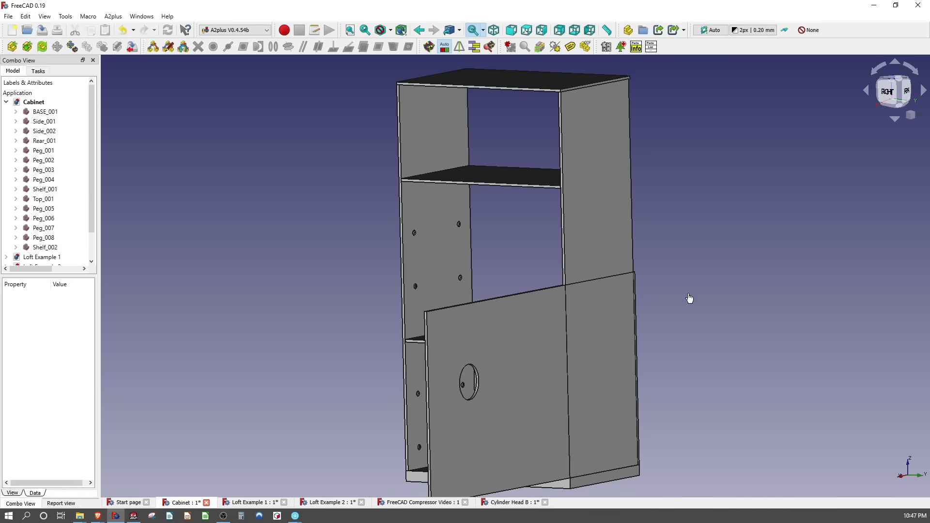
pyautogui.rightClick(678, 269)
pyautogui.click(676, 261)
# Step: Close FreeCAD, discarding the unsaved changes in all open documents
pyautogui.click(918, 5)
pyautogui.click(511, 279)
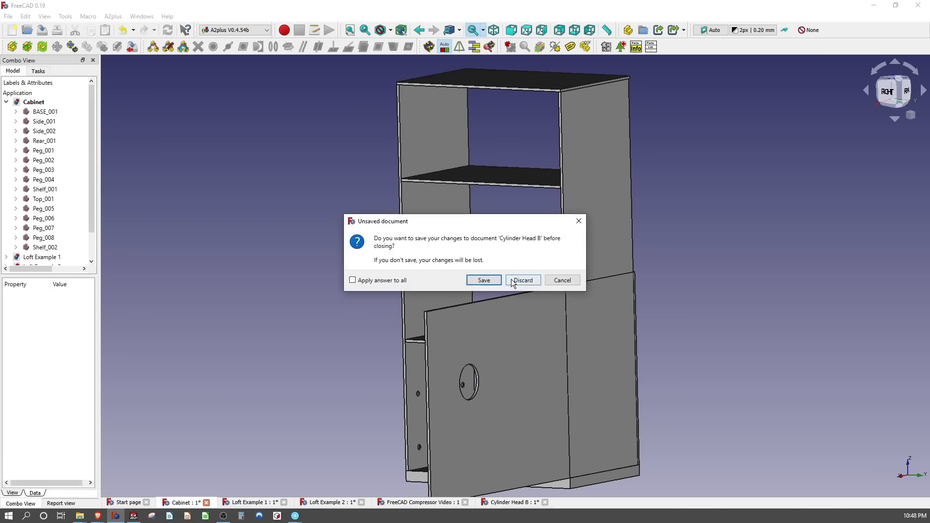
pyautogui.click(511, 280)
pyautogui.click(511, 280)
pyautogui.click(512, 280)
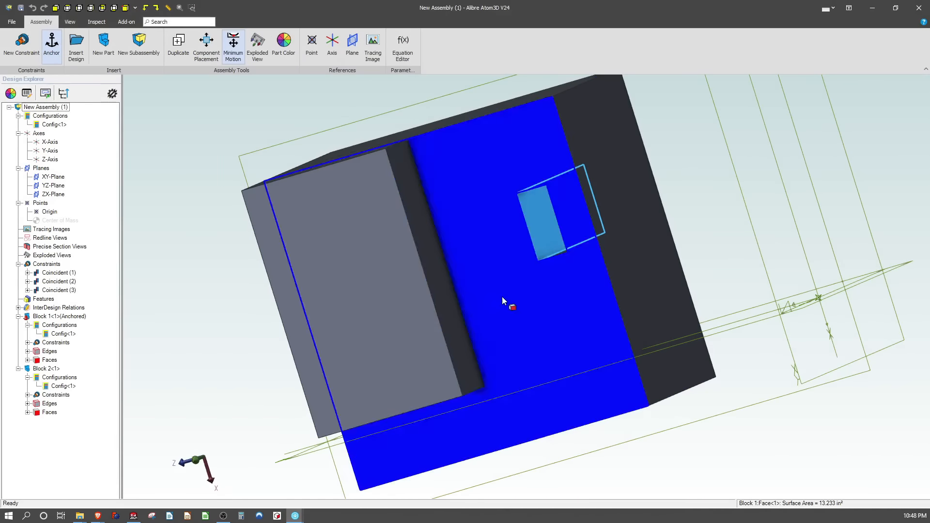
# Step: Examine the two-block assembly and its rectangular cutout in Alibre from another angle
pyautogui.moveTo(246, 245)
pyautogui.mouseDown(button='middle')
pyautogui.moveTo(226, 261)
pyautogui.moveTo(246, 253)
pyautogui.mouseUp(button='middle')
pyautogui.scroll(-1, 396, 271)
pyautogui.click(246, 297)
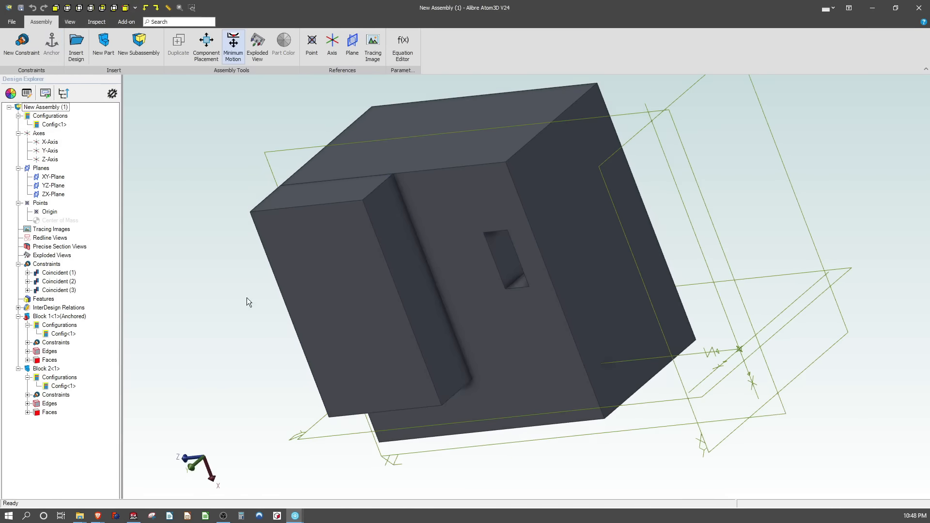
# Step: Switch to FreeCAD's compressor wheel model, show the whole wheel and change to the Part Design workbench
pyautogui.click(113, 519)
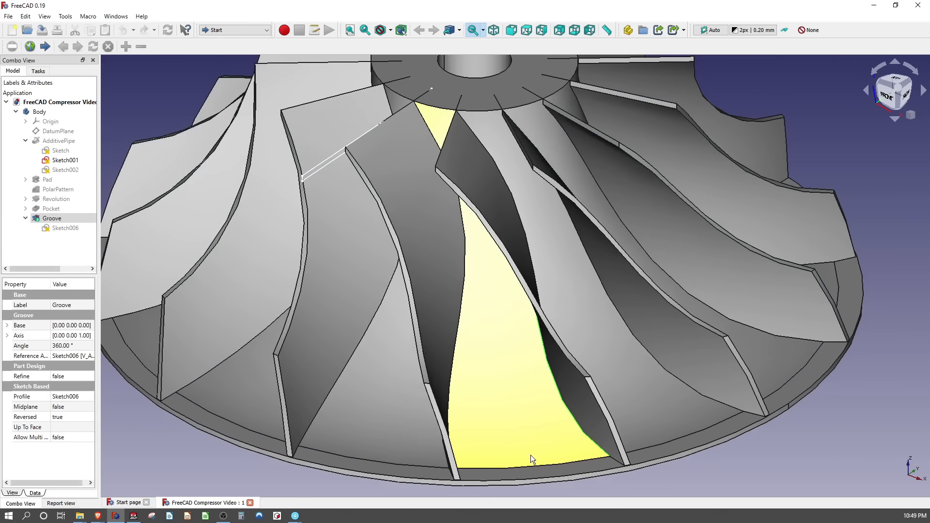
pyautogui.scroll(-3, 530, 455)
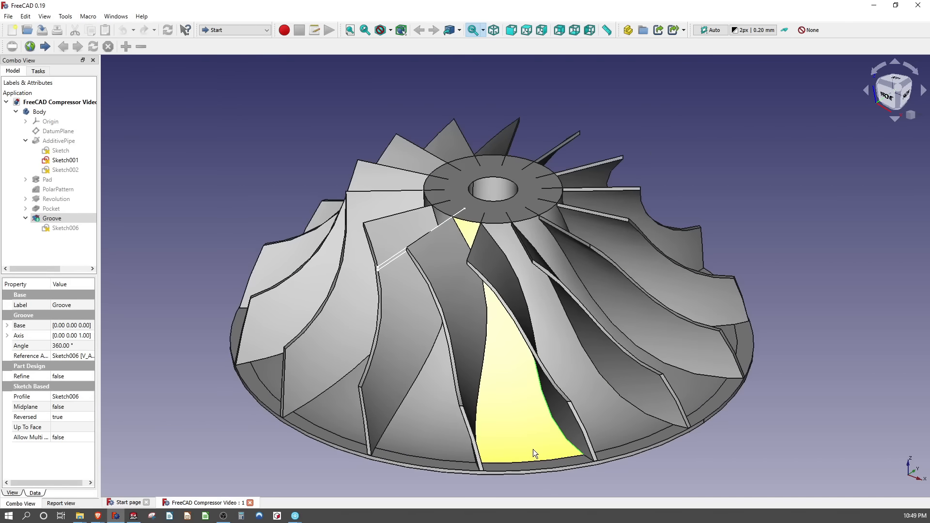
pyautogui.click(252, 30)
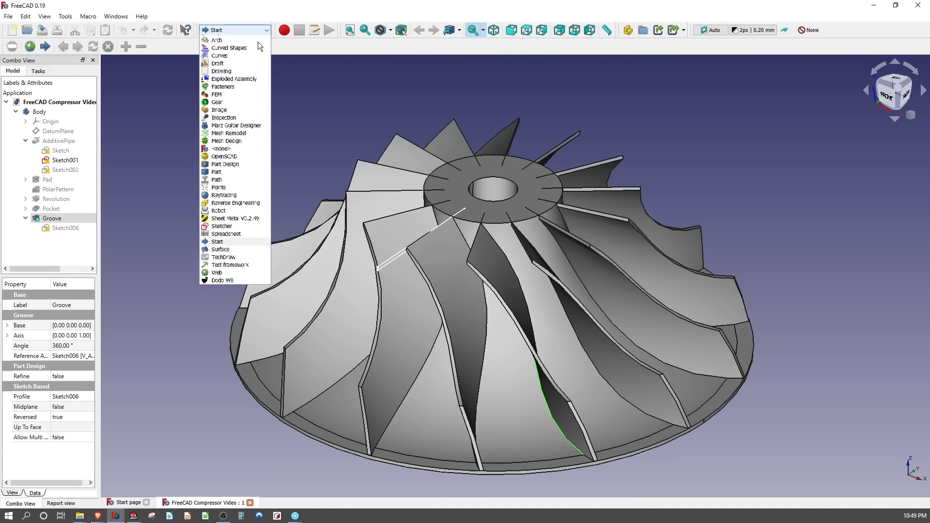
pyautogui.click(240, 172)
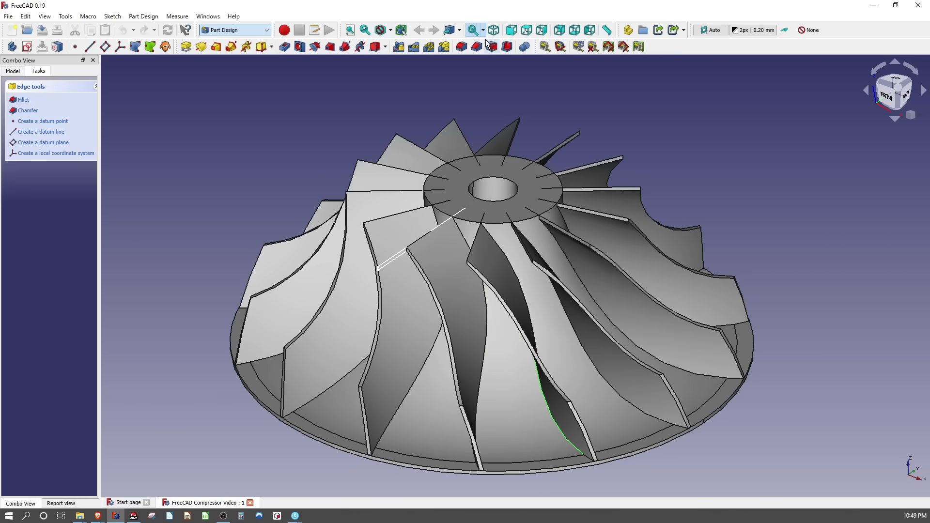
# Step: Apply a fillet with a 1 mm radius to the selected blade root edge and view it up close near the hub
pyautogui.click(461, 46)
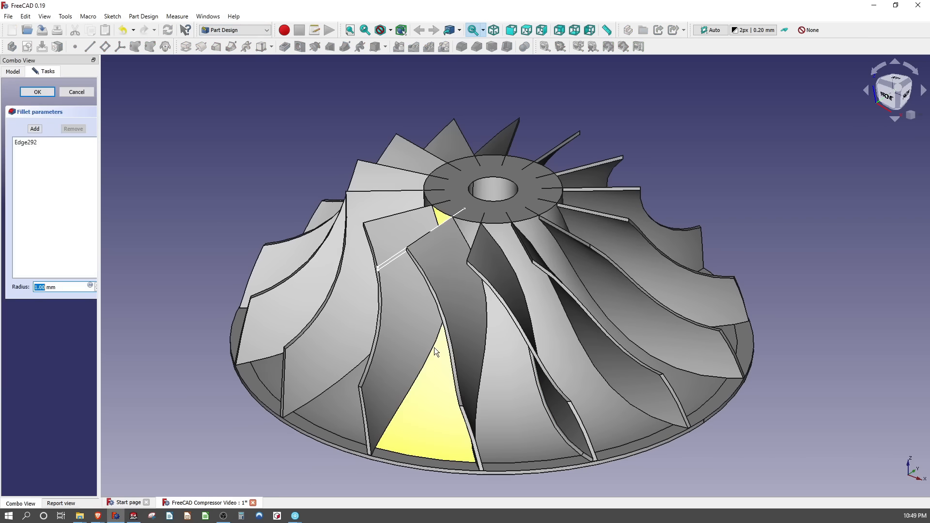
pyautogui.click(465, 356)
pyautogui.rightClick(466, 356)
pyautogui.click(227, 255)
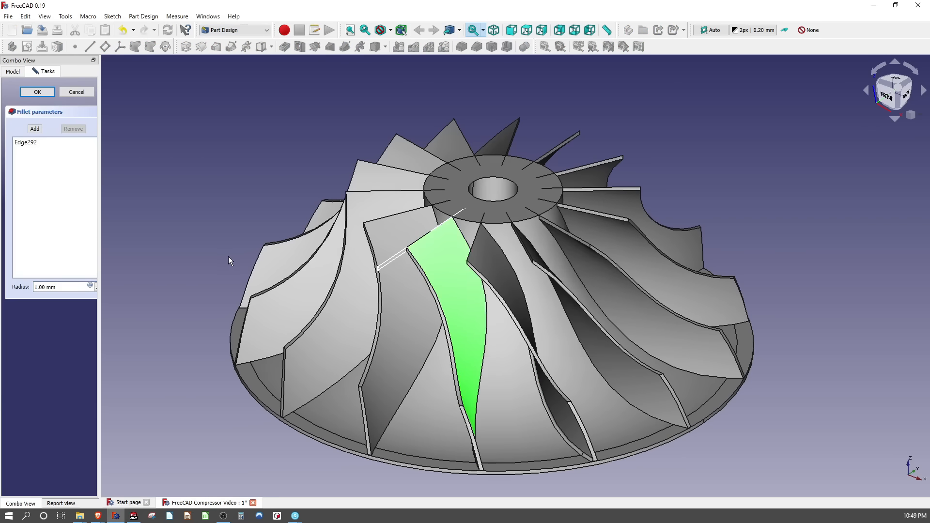
pyautogui.click(227, 256)
pyautogui.moveTo(227, 255); pyautogui.dragTo(334, 271, button='middle')
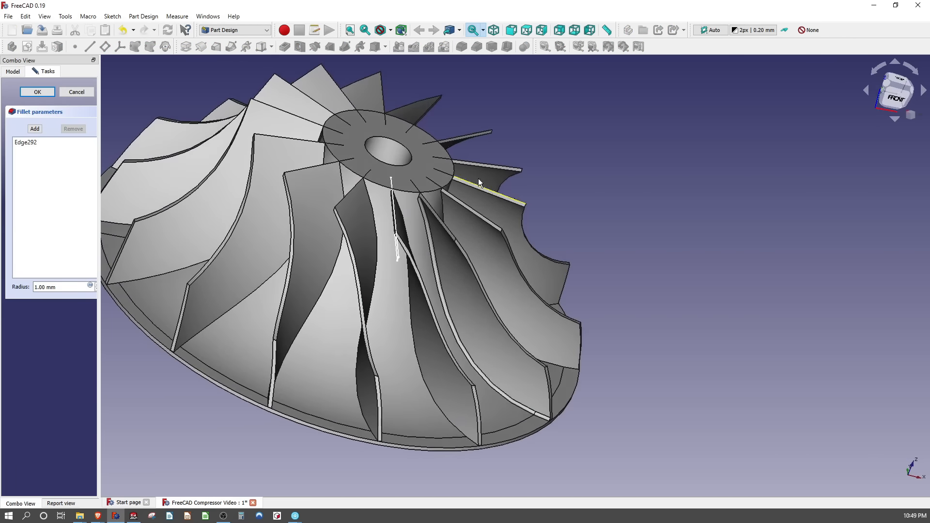
pyautogui.scroll(3, 480, 182)
pyautogui.scroll(3, 407, 240)
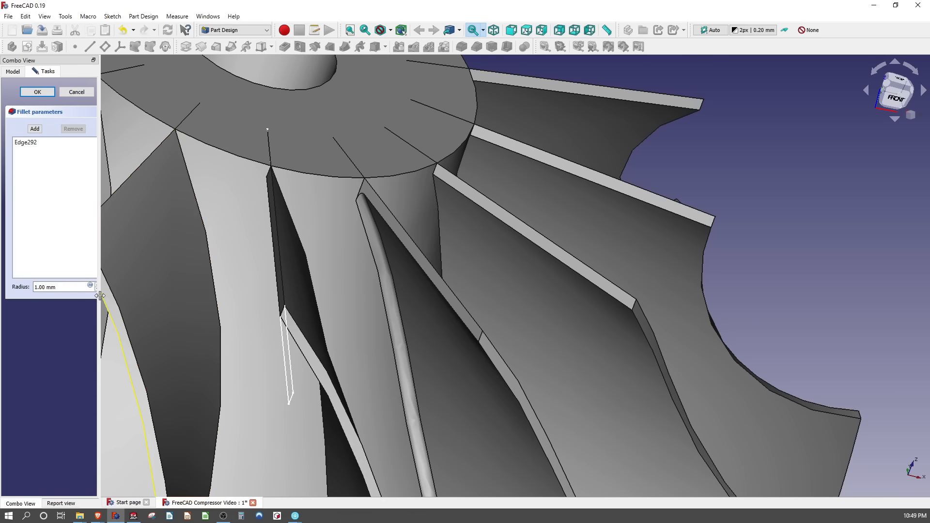
# Step: Increase the blade root fillet's radius in stages and check the fillet along the blade from hub to rim
pyautogui.moveTo(98, 299); pyautogui.dragTo(151, 297)
pyautogui.click(136, 285)
pyautogui.click(137, 285)
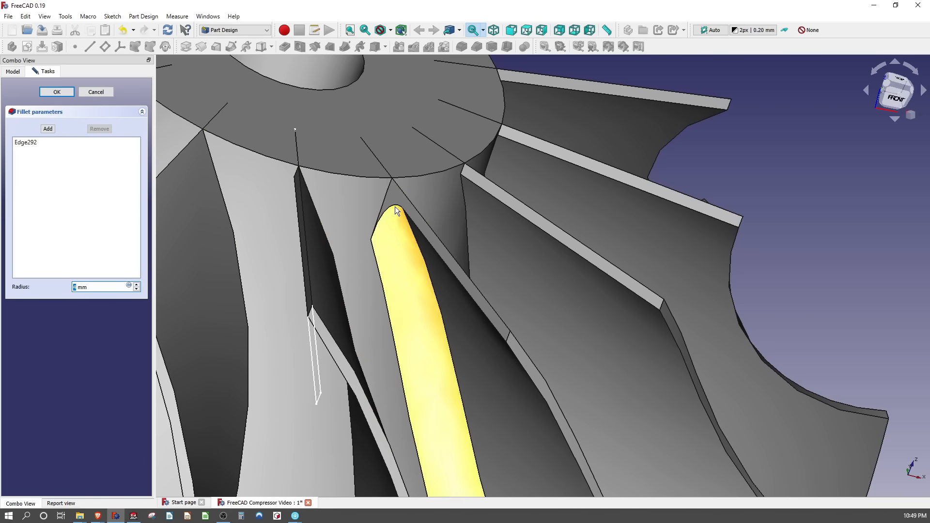
pyautogui.scroll(-5, 388, 204)
pyautogui.scroll(3, 513, 398)
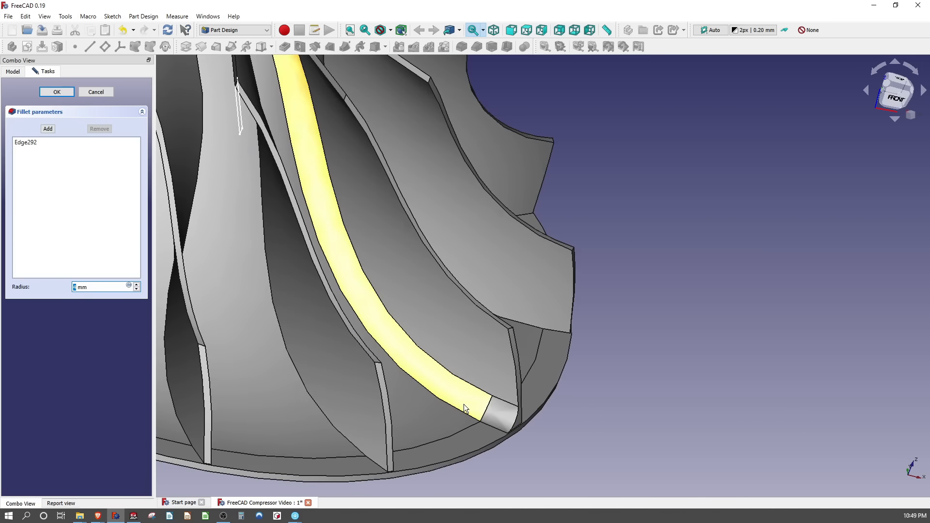
pyautogui.scroll(-3, 504, 407)
pyautogui.scroll(5, 334, 113)
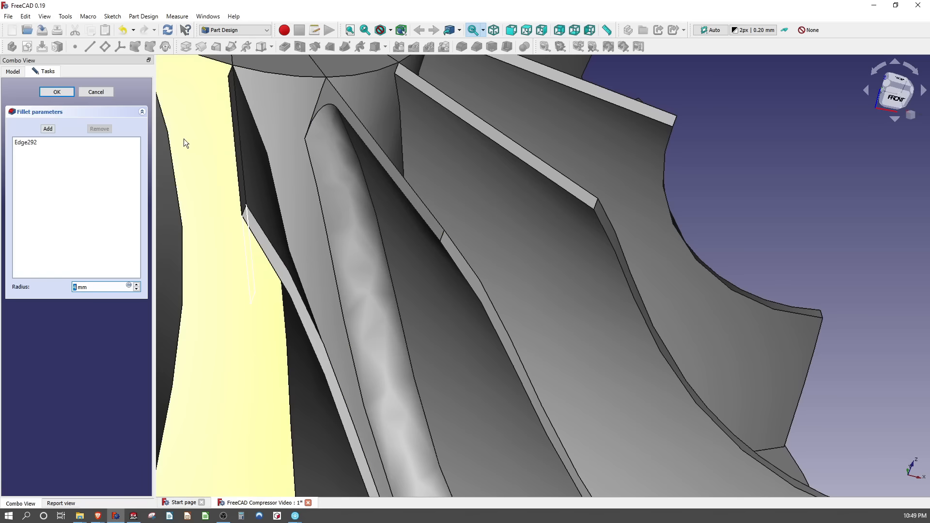
pyautogui.click(137, 283)
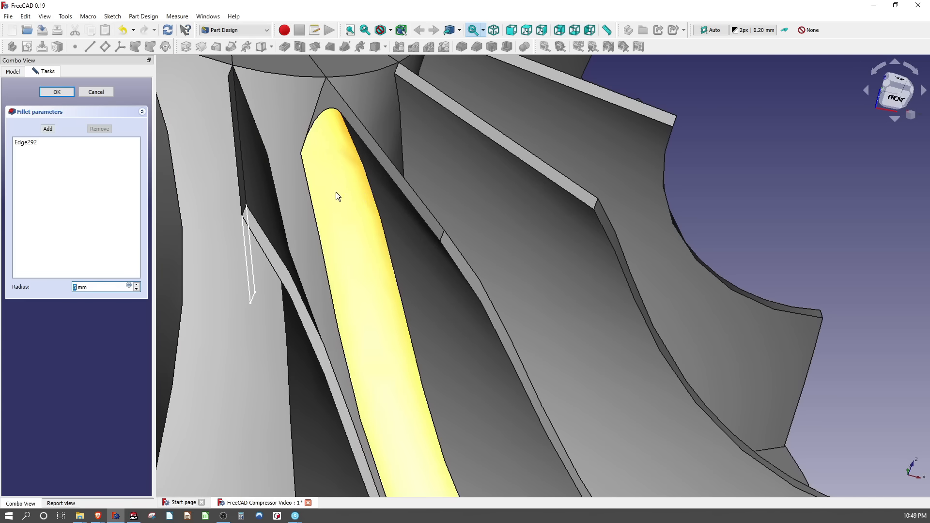
pyautogui.scroll(-8, 354, 192)
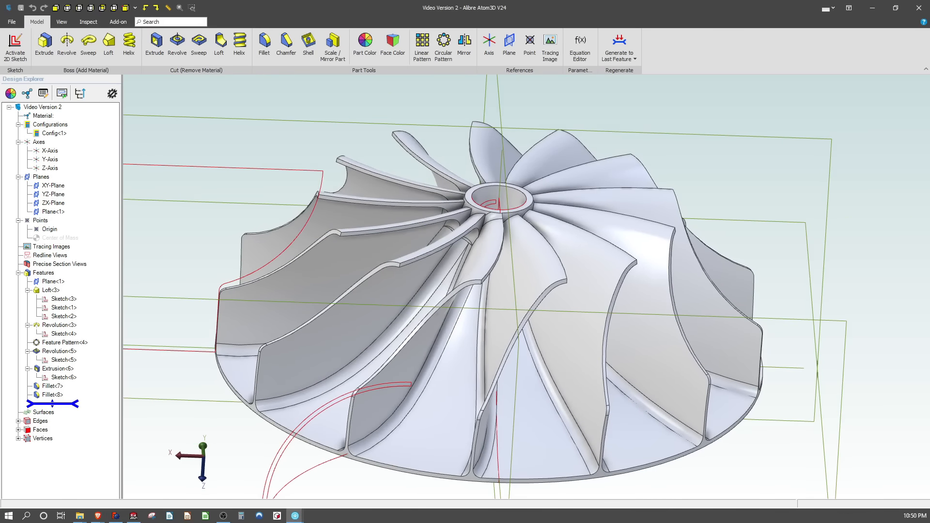
# Step: In Alibre Atom3D, remove the two existing fillet features from the end of the compressor wheel's feature history
pyautogui.click(51, 395)
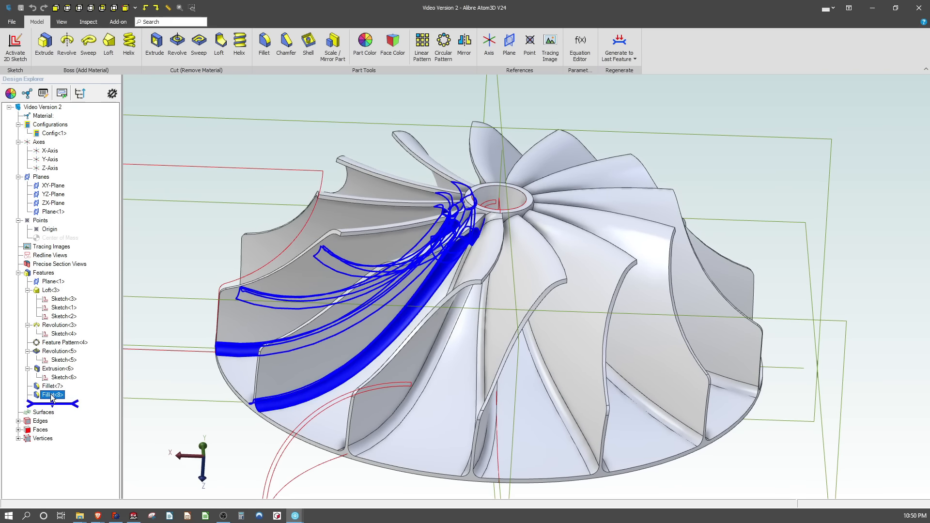
pyautogui.click(50, 395)
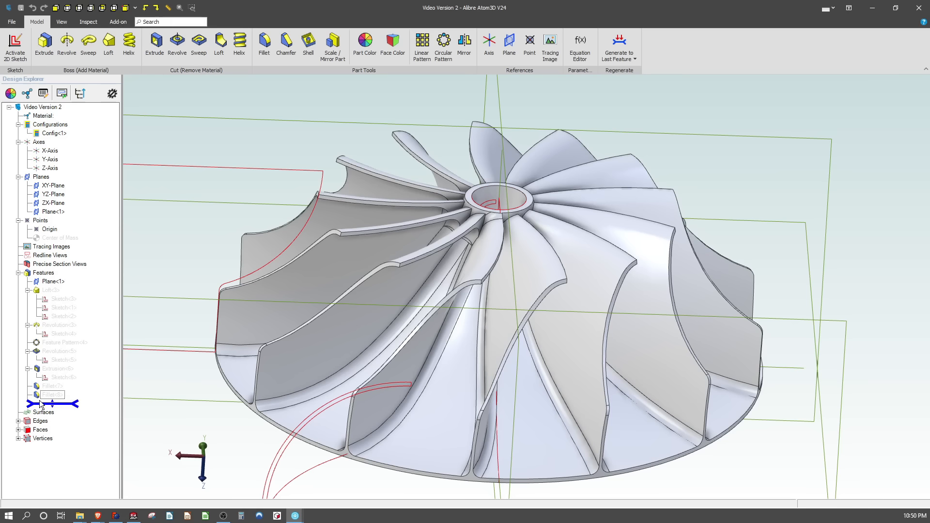
pyautogui.moveTo(41, 404); pyautogui.dragTo(52, 386)
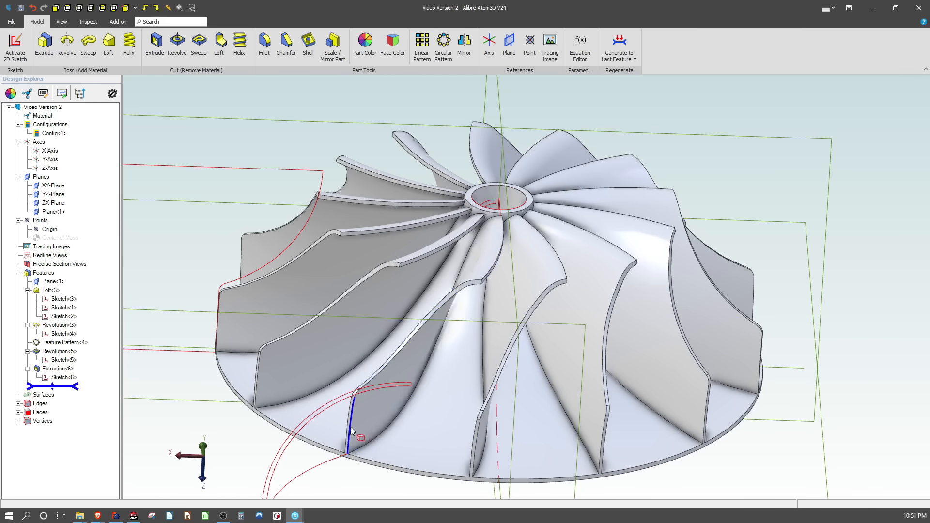
# Step: Start a fillet on one blade's root edge and set its type to Variable Radius
pyautogui.click(402, 411)
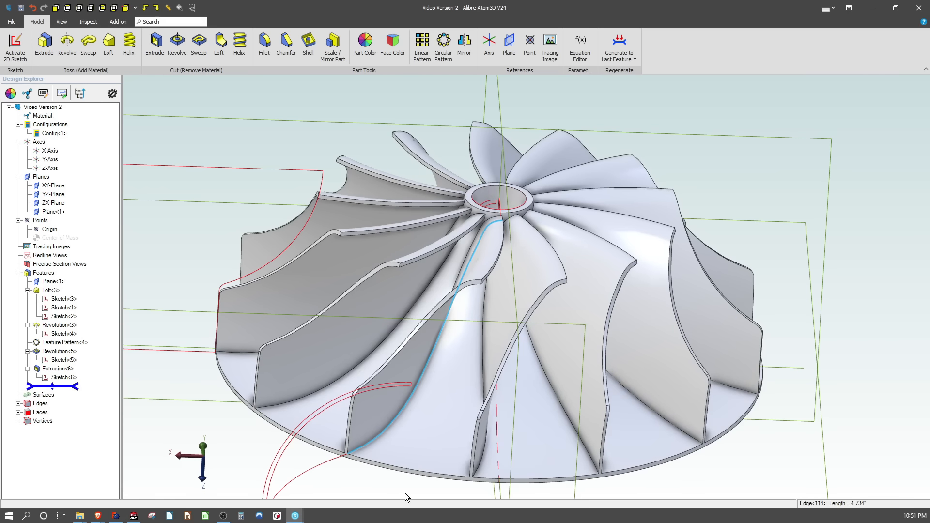
pyautogui.moveTo(405, 493); pyautogui.dragTo(380, 469, button='middle')
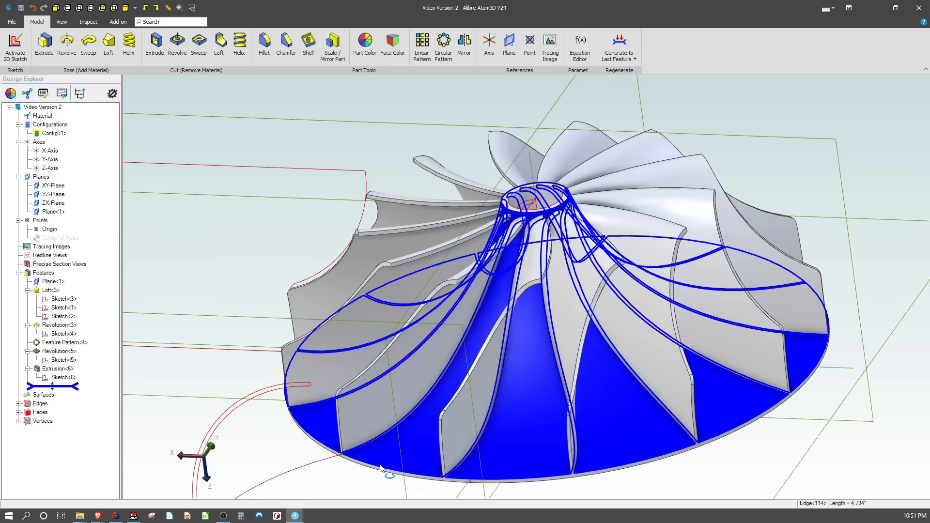
pyautogui.moveTo(398, 258); pyautogui.dragTo(378, 252, button='middle')
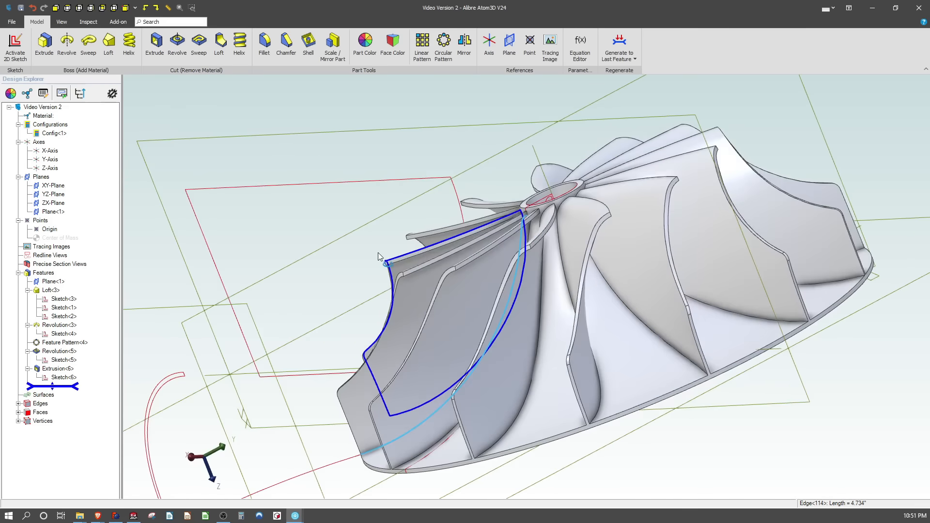
pyautogui.scroll(6, 582, 205)
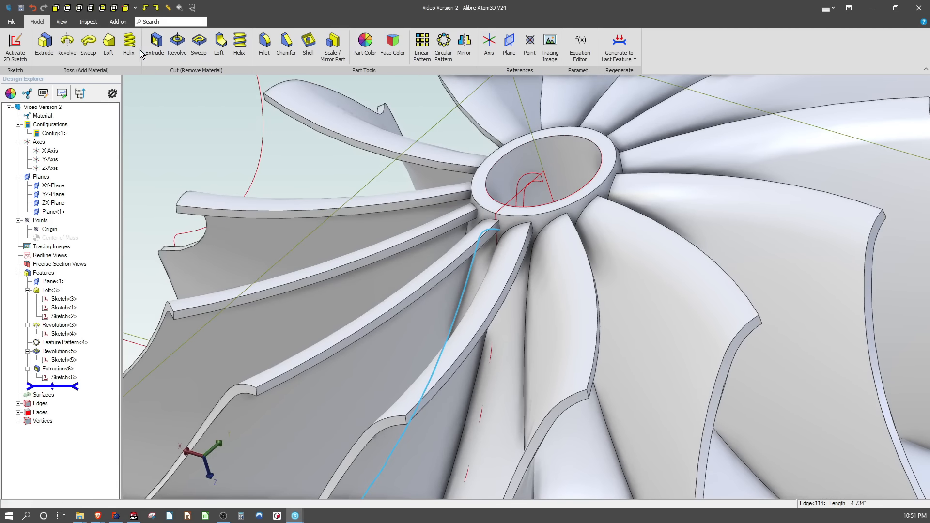
pyautogui.click(265, 48)
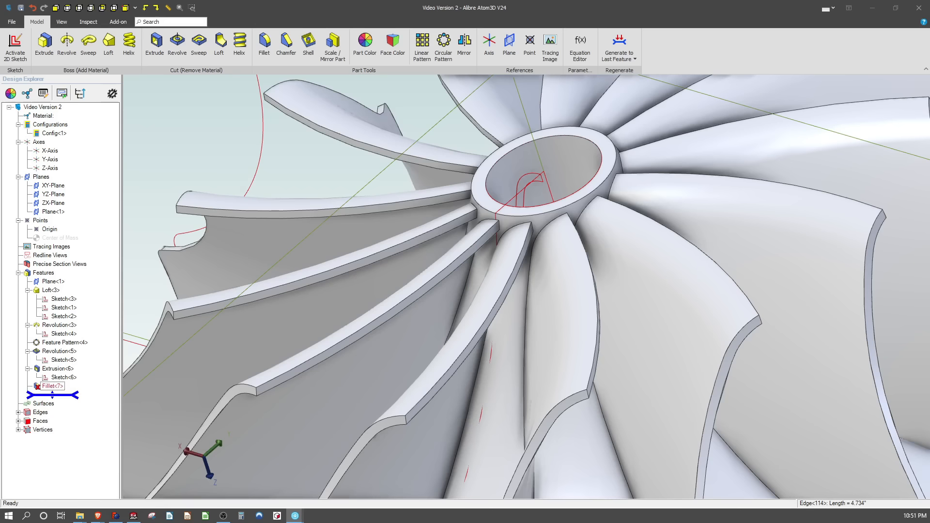
pyautogui.moveTo(0, 92); pyautogui.dragTo(151, 99)
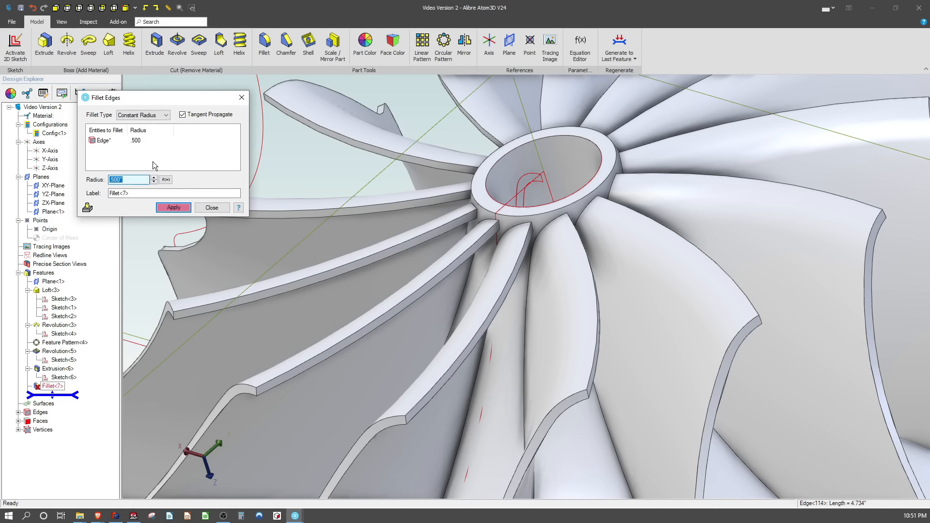
pyautogui.click(134, 114)
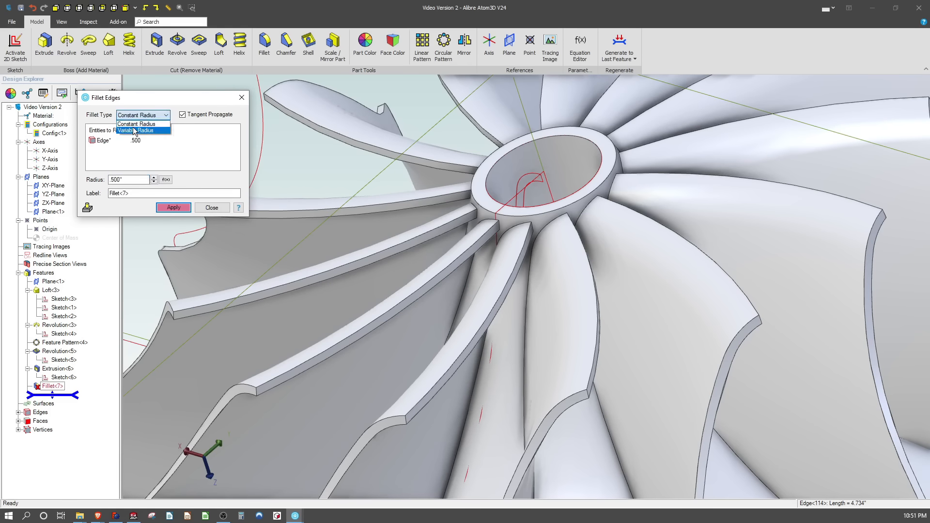
pyautogui.click(138, 130)
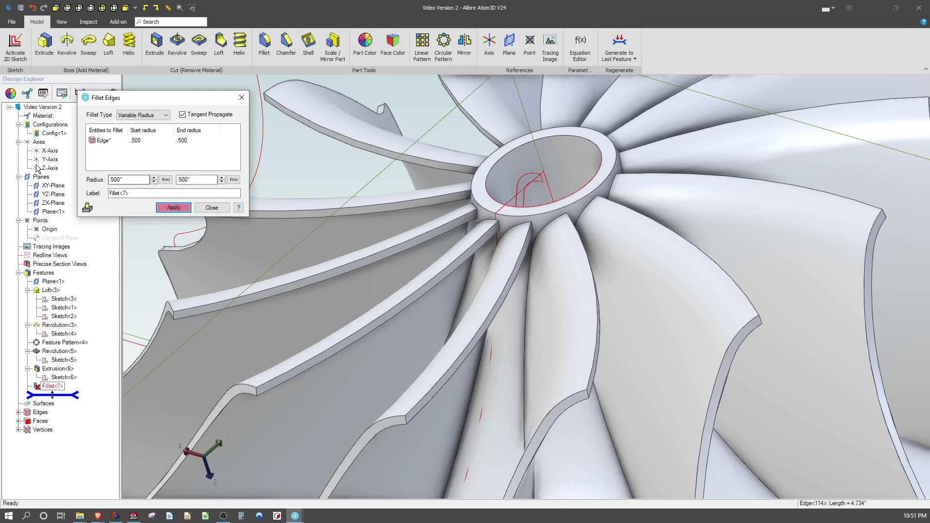
# Step: Set both the start radius and the end radius of the blade root fillet to .02"
pyautogui.doubleClick(108, 179)
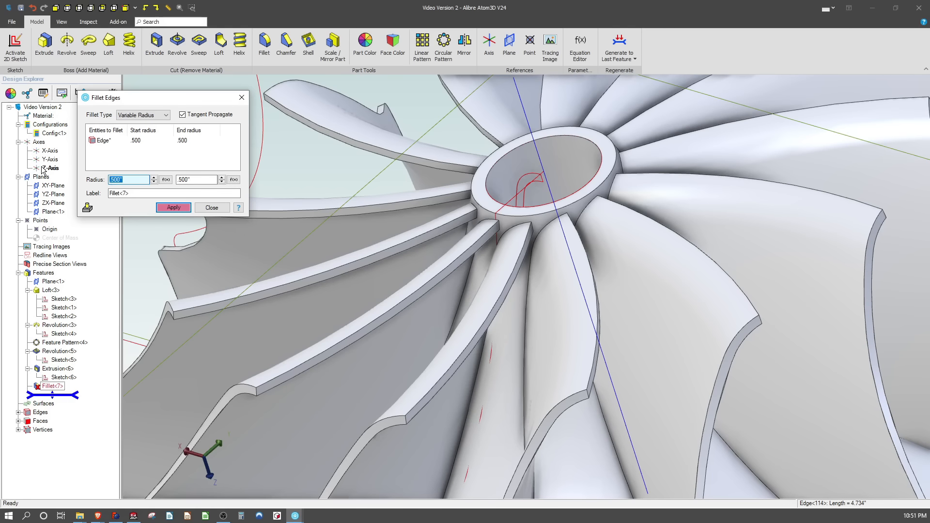
pyautogui.write('.02')
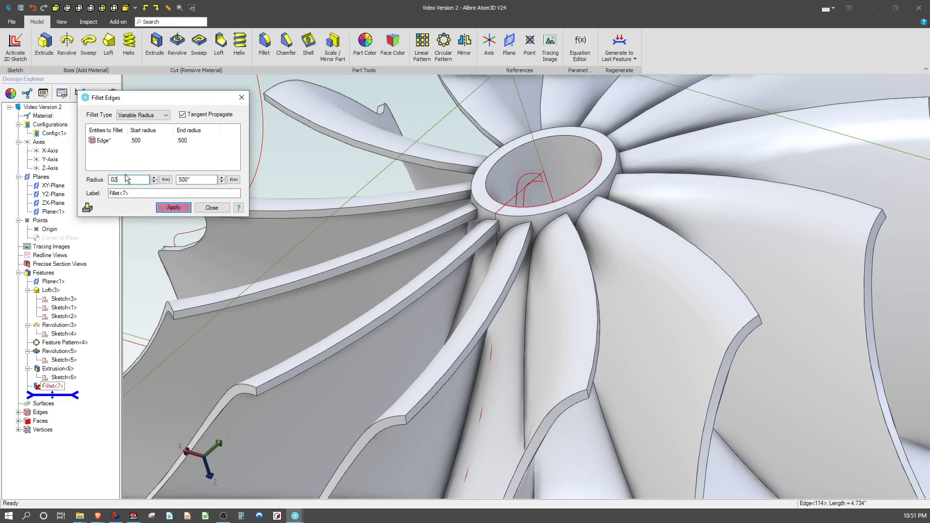
pyautogui.click(192, 180)
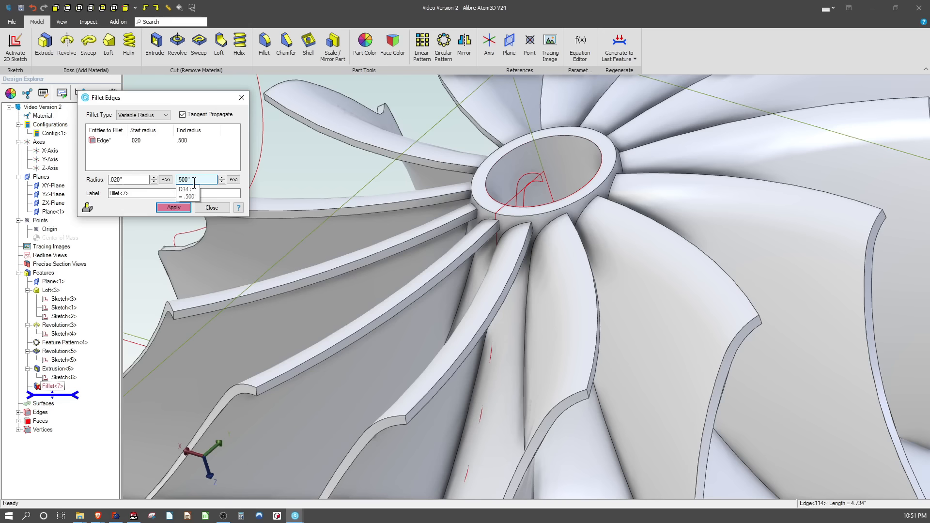
pyautogui.doubleClick(194, 181)
pyautogui.write('.02')
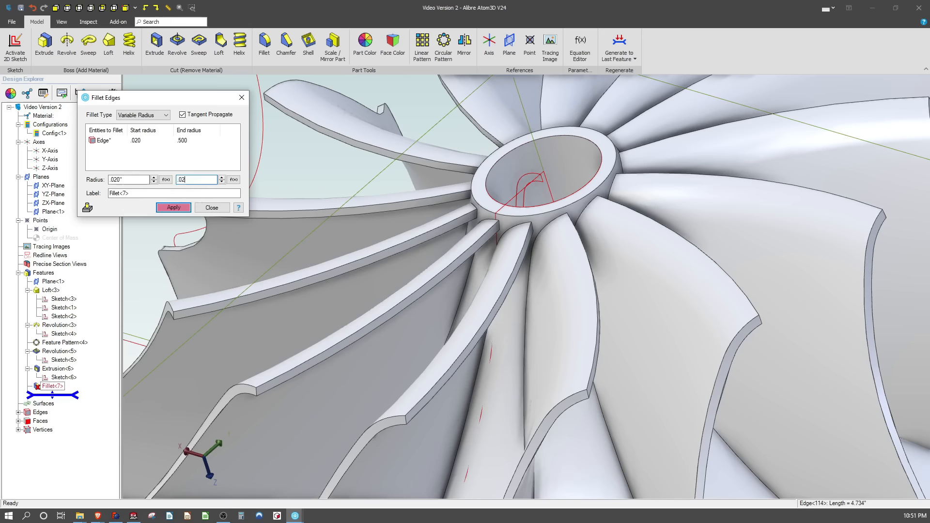
# Step: Try a .05" start radius, apply the fillet with a .1" start radius instead, and inspect it along the blade
pyautogui.doubleClick(131, 177)
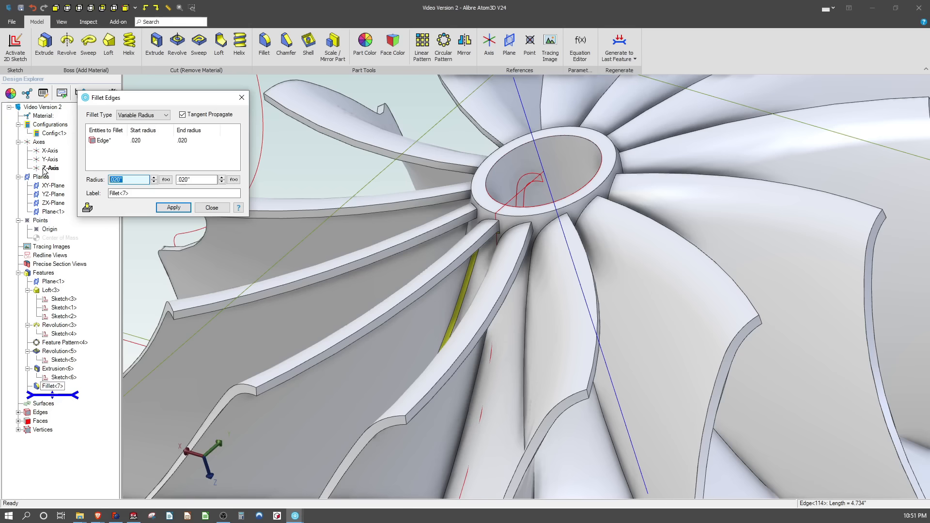
pyautogui.write('.05')
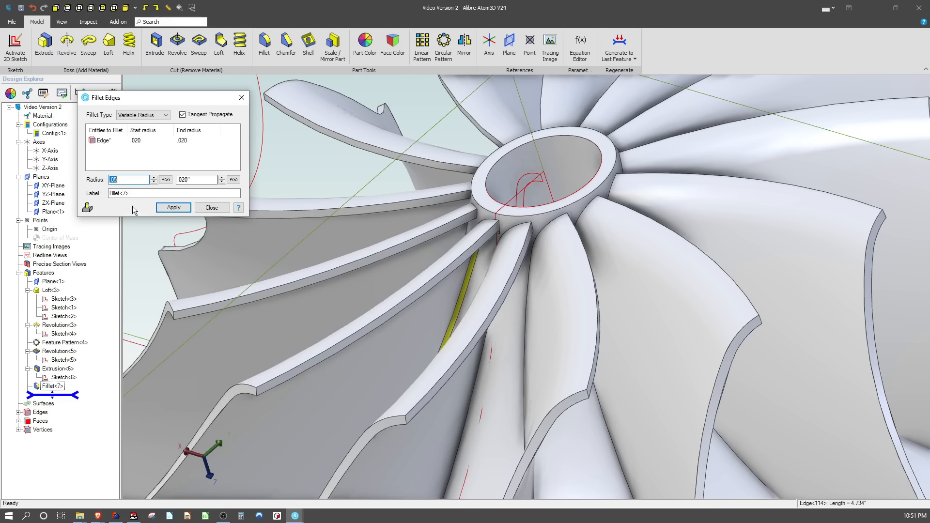
pyautogui.scroll(3, 483, 249)
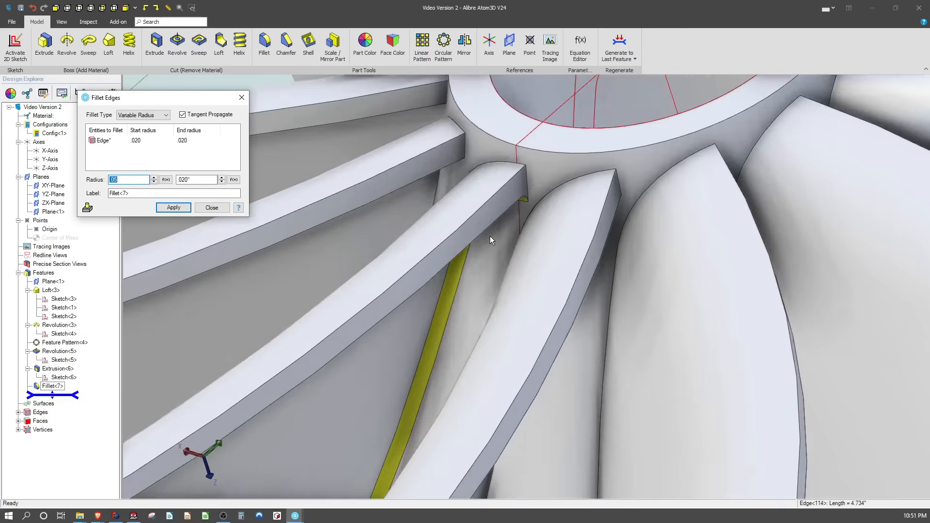
pyautogui.press('Return')
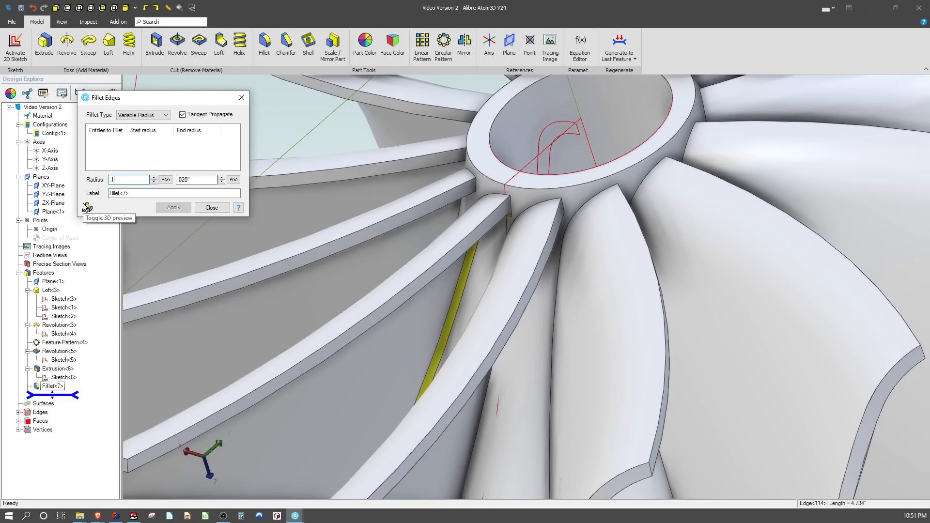
pyautogui.scroll(-5, 342, 372)
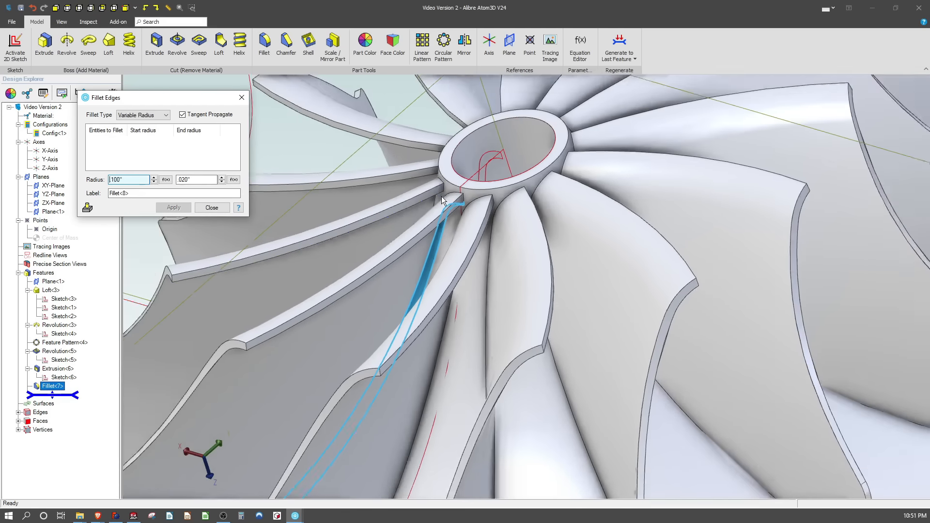
pyautogui.moveTo(342, 373); pyautogui.dragTo(420, 370, button='middle')
pyautogui.scroll(3, 373, 373)
pyautogui.scroll(-5, 290, 436)
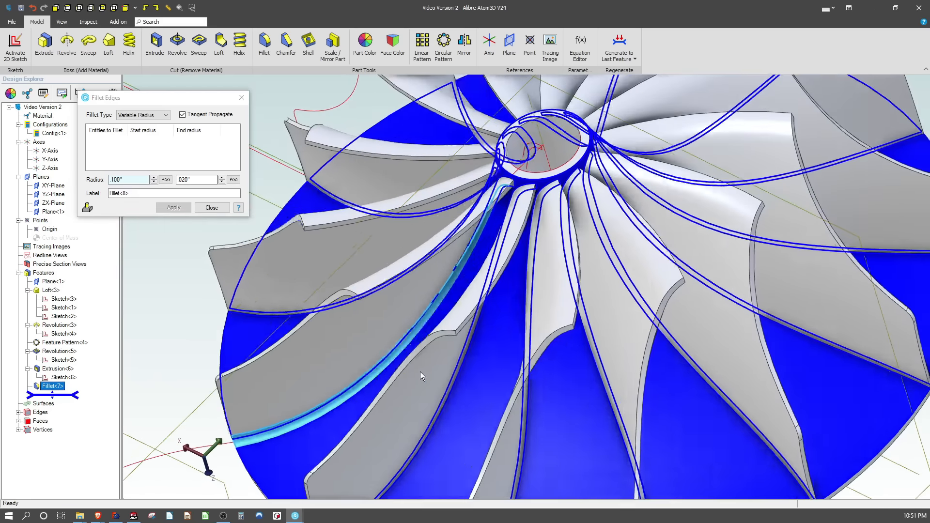
pyautogui.scroll(3, 420, 371)
pyautogui.click(212, 207)
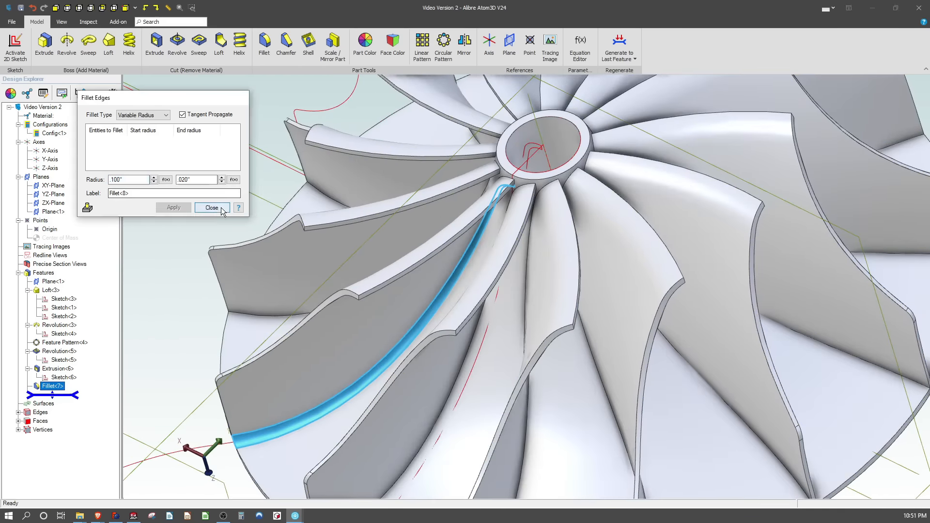
# Step: Edit the blade root fillet to a .25" start radius and inspect its shape from the rim to the hub
pyautogui.rightClick(63, 386)
pyautogui.click(71, 390)
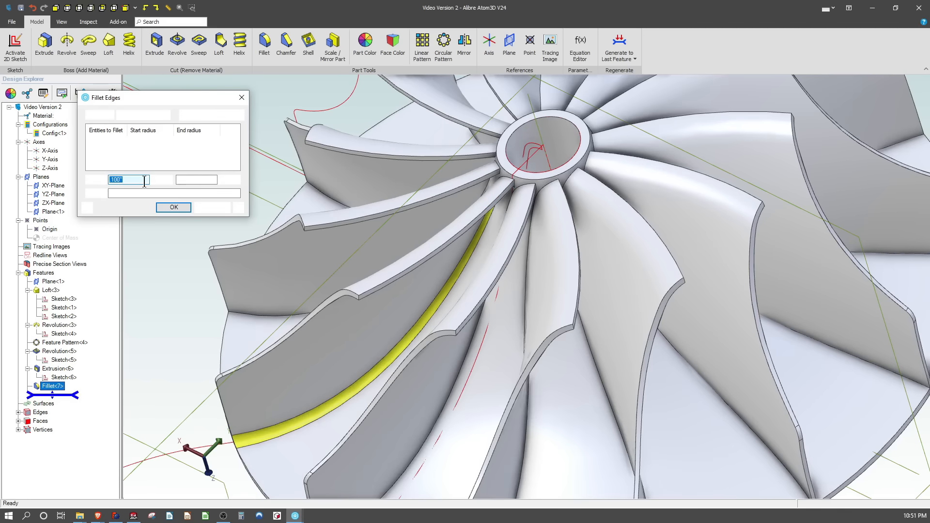
pyautogui.press('Return')
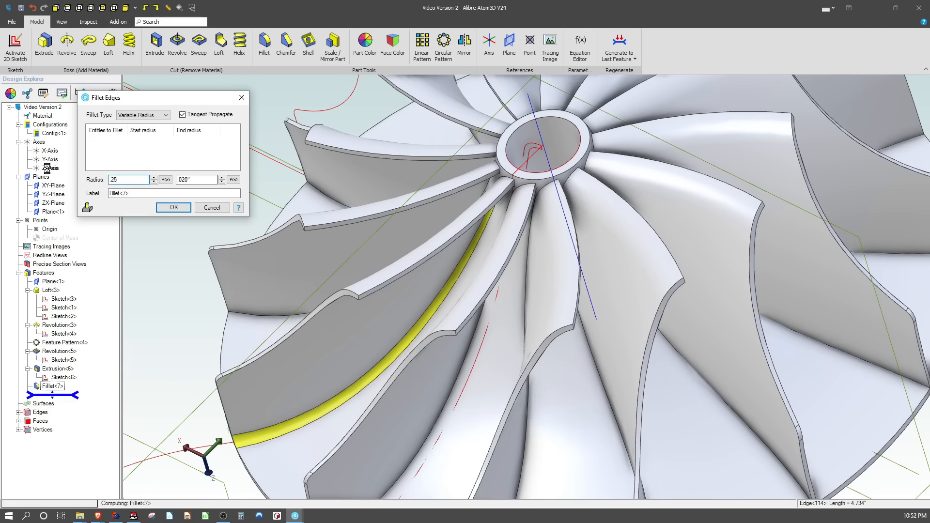
pyautogui.click(52, 386)
pyautogui.moveTo(342, 368); pyautogui.dragTo(481, 263, button='middle')
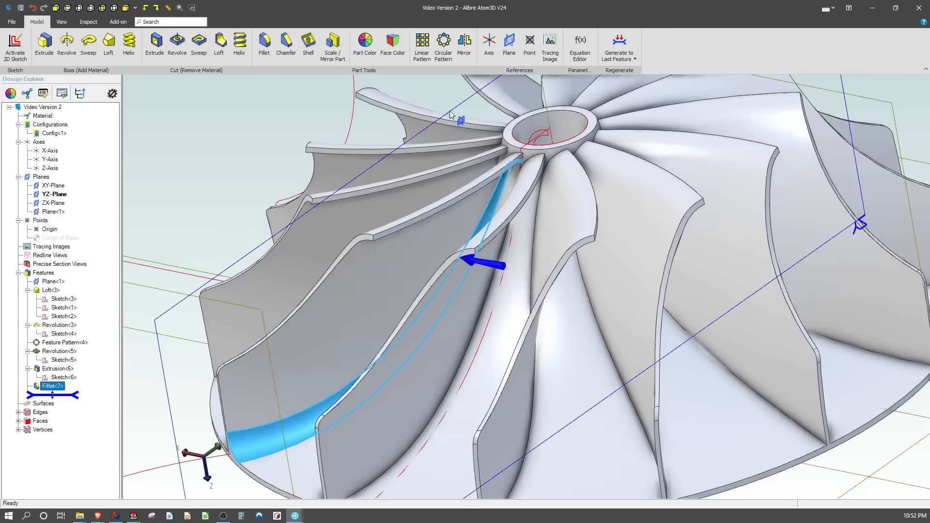
pyautogui.scroll(3, 544, 173)
pyautogui.scroll(-3, 544, 171)
pyautogui.scroll(3, 507, 118)
pyautogui.scroll(-3, 388, 147)
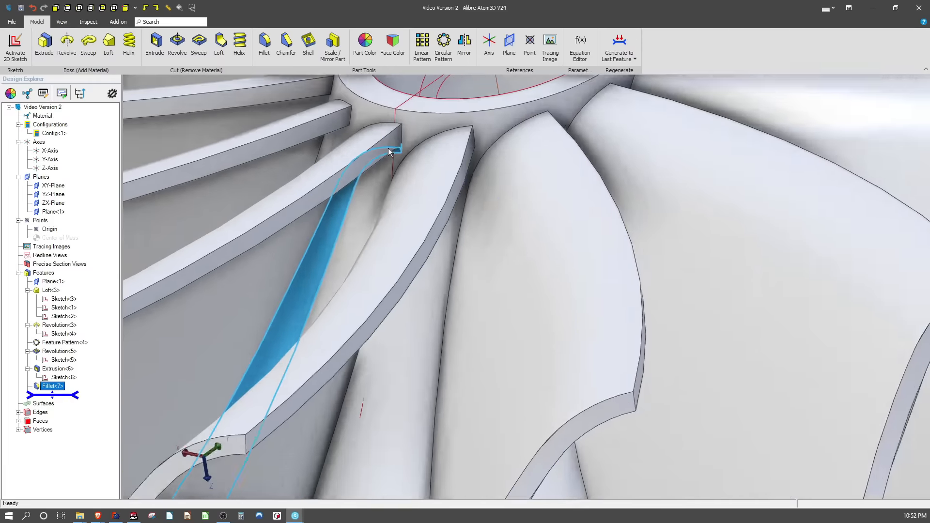
# Step: Inspect the variable-radius fillet along the blade root from the hub end out to the rim
pyautogui.scroll(2, 387, 147)
pyautogui.scroll(-3, 243, 300)
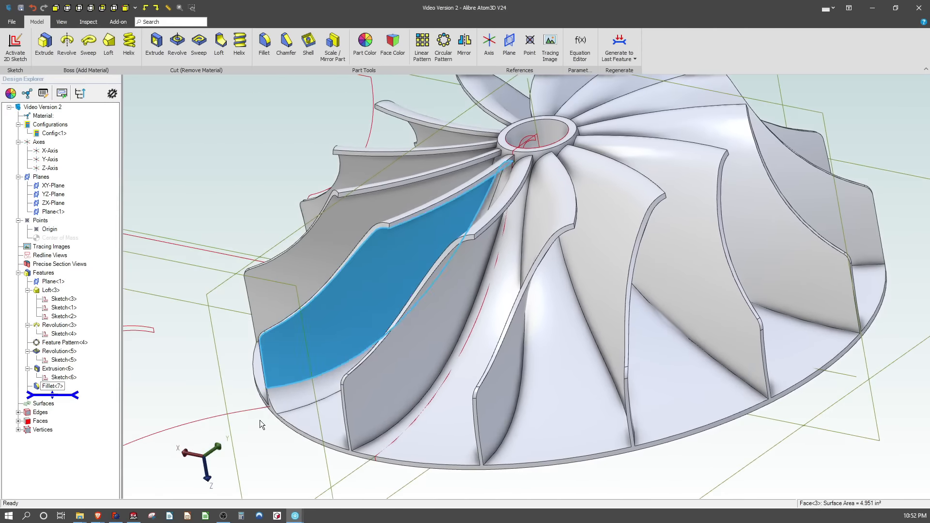
pyautogui.scroll(3, 271, 420)
pyautogui.moveTo(277, 416); pyautogui.dragTo(289, 399, button='middle')
pyautogui.click(289, 399)
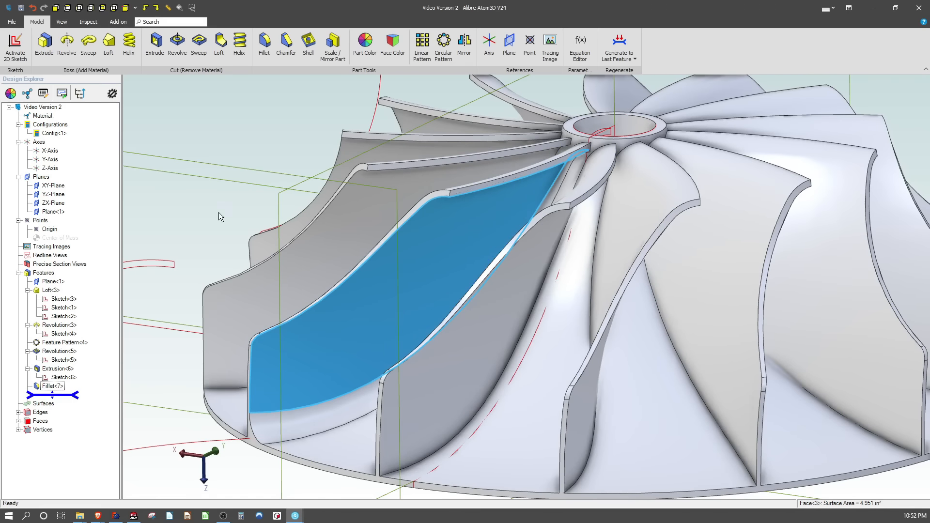
pyautogui.click(201, 201)
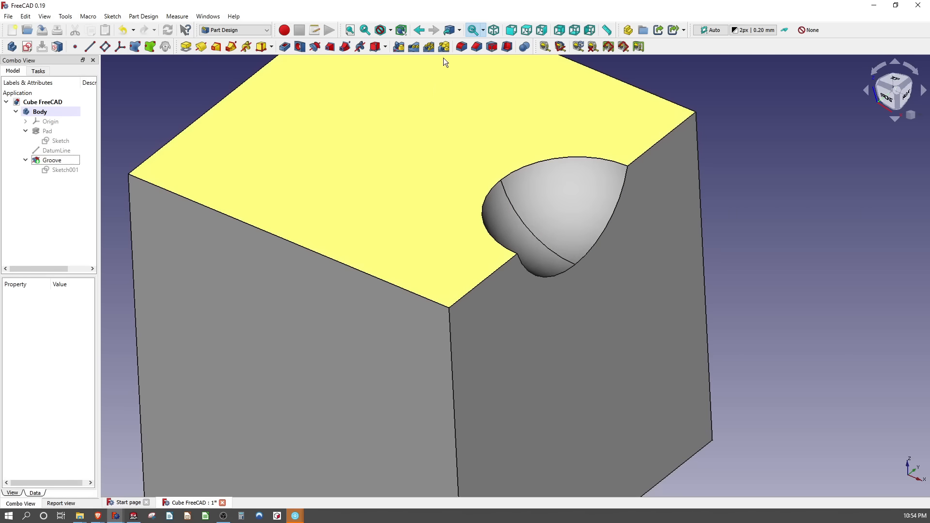
# Step: In FreeCAD, fillet the rear segment of the cube's split top edge and the recess's upper rim with a 1 mm radius
pyautogui.click(461, 46)
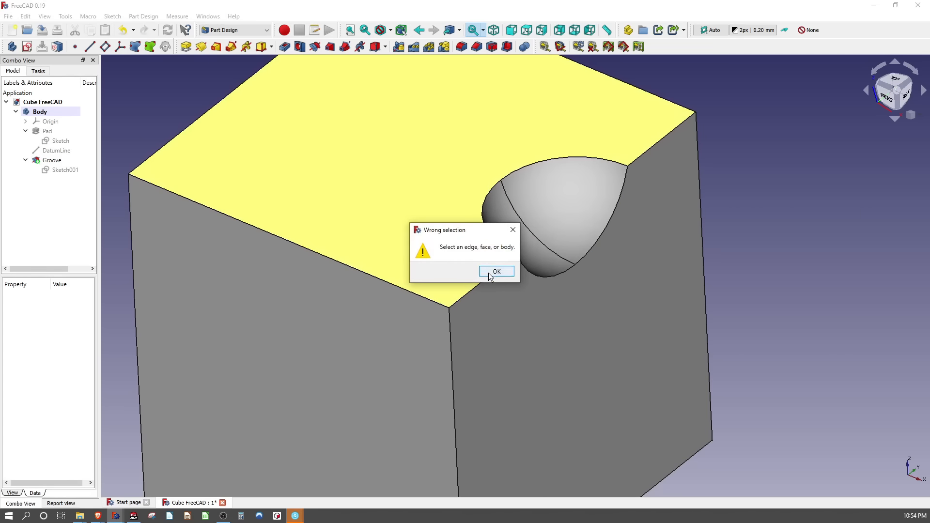
pyautogui.click(495, 272)
pyautogui.click(641, 150)
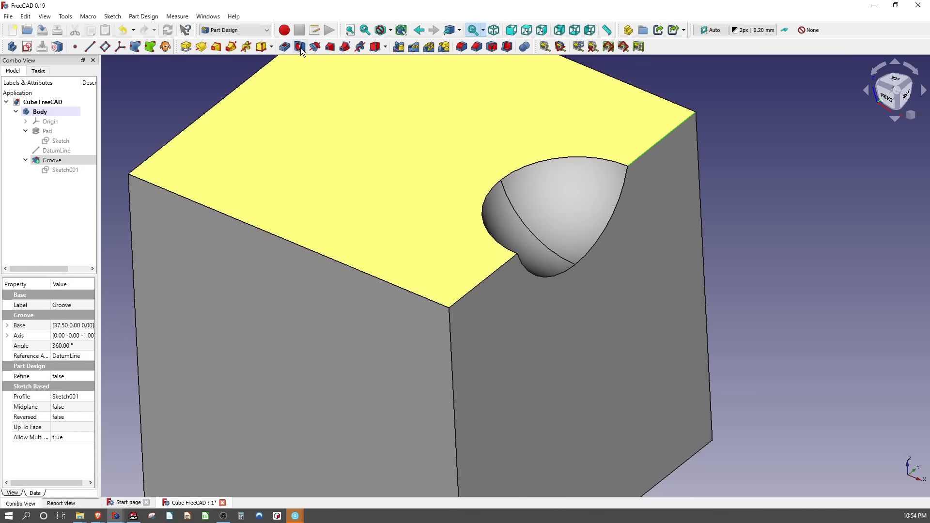
pyautogui.click(461, 47)
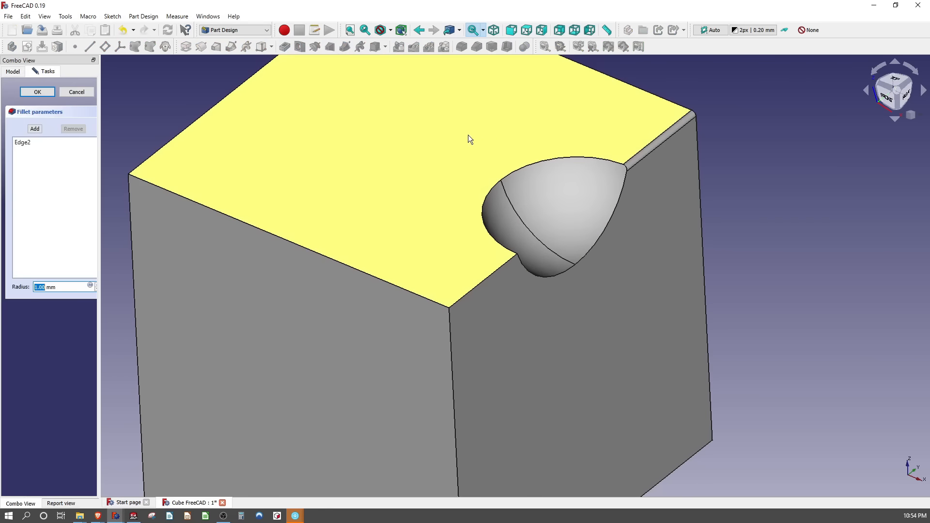
pyautogui.click(35, 129)
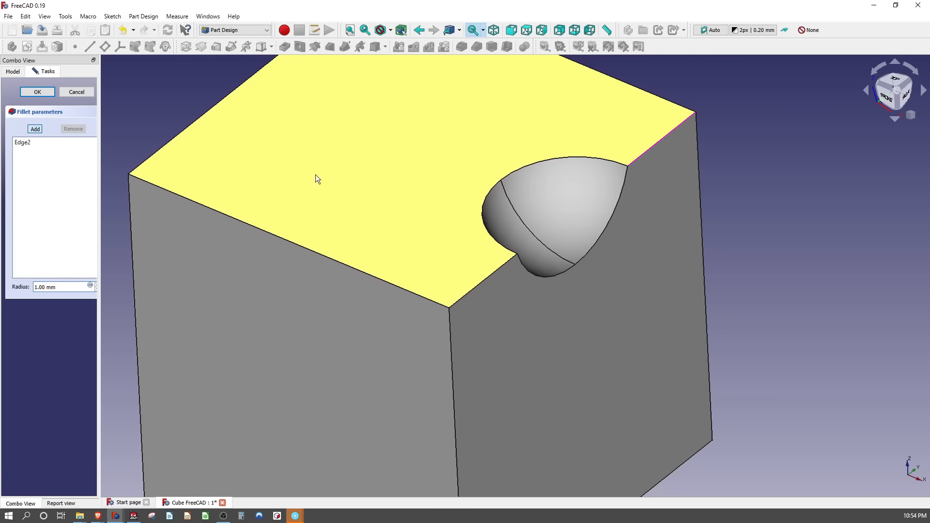
pyautogui.click(554, 158)
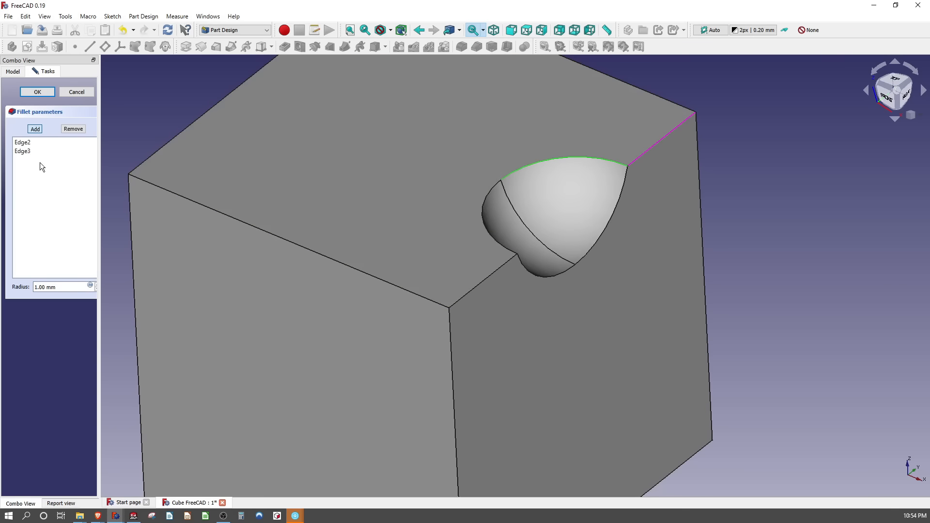
pyautogui.click(37, 92)
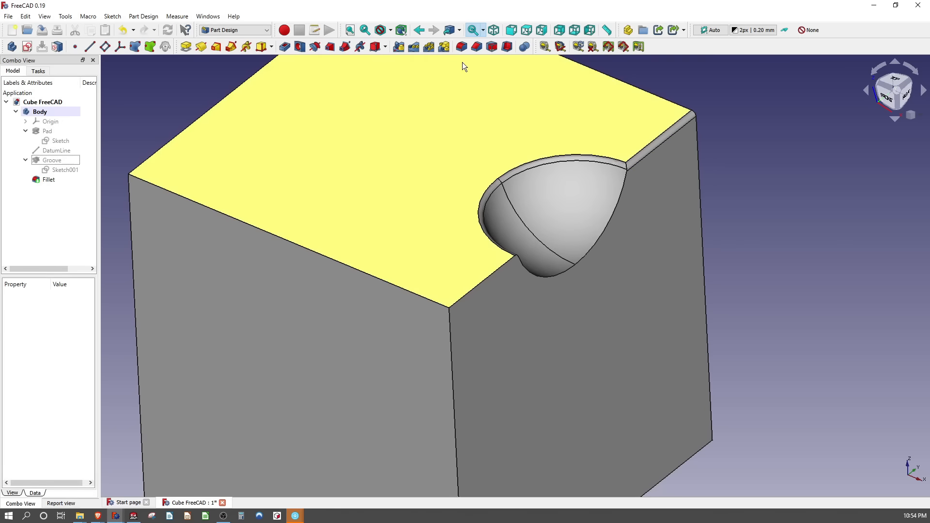
# Step: Try to add a separate 1 mm fillet to the unrounded front segment of the cube's split top edge
pyautogui.click(462, 48)
pyautogui.click(486, 272)
pyautogui.click(483, 280)
pyautogui.click(462, 49)
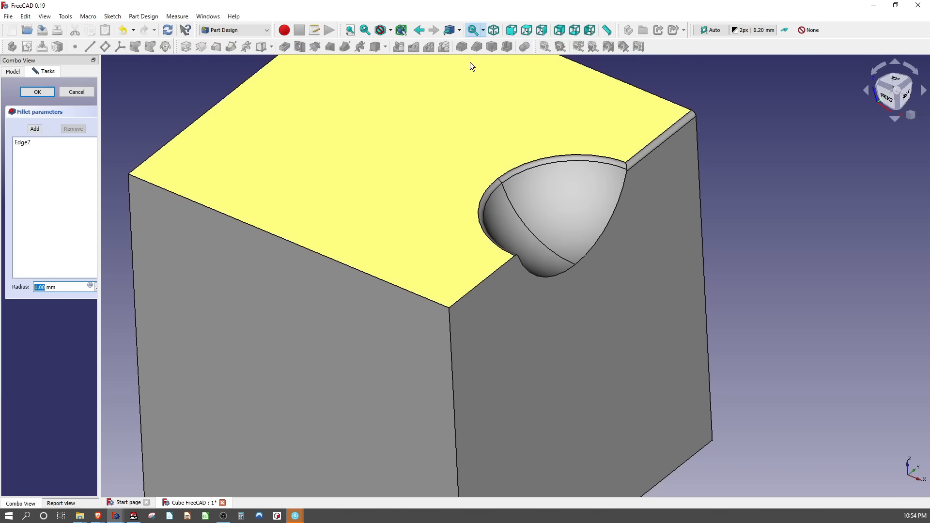
pyautogui.click(37, 93)
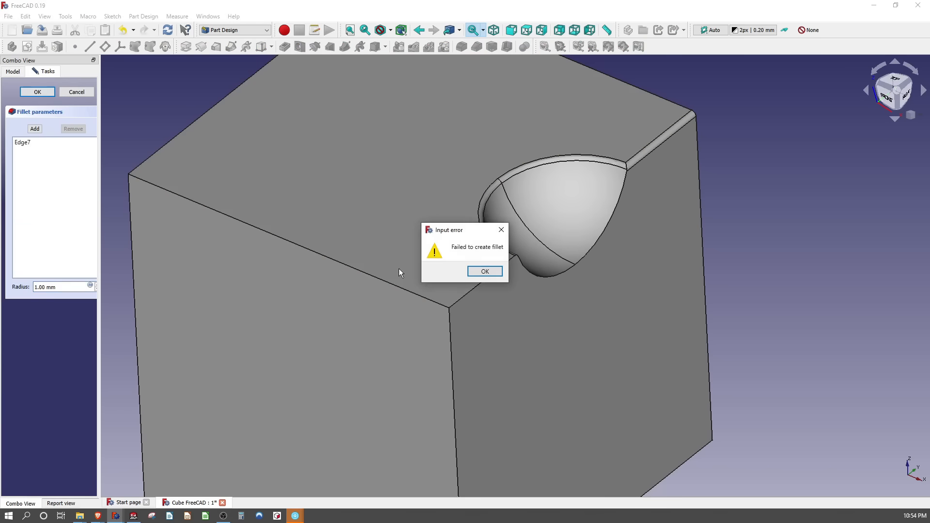
pyautogui.click(483, 269)
pyautogui.moveTo(483, 270); pyautogui.dragTo(435, 312, button='middle')
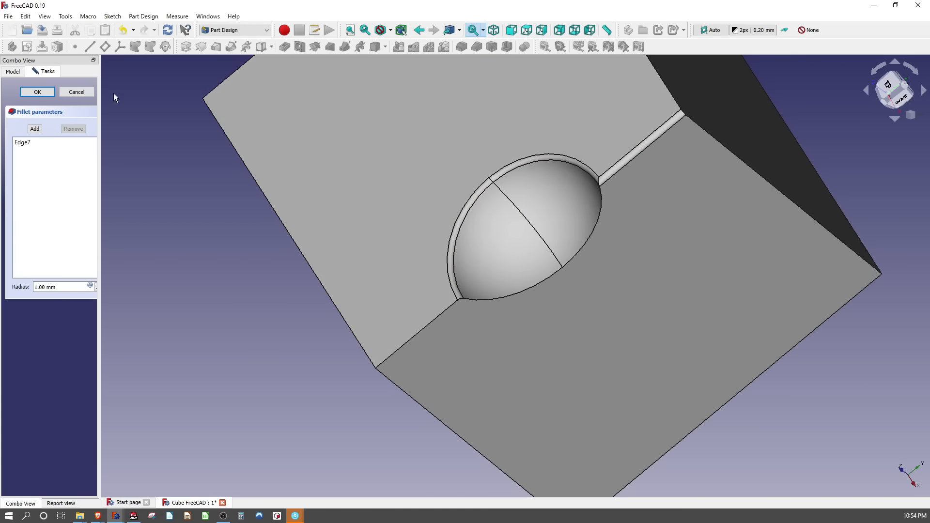
pyautogui.click(74, 94)
# Step: Edit the existing fillet to include the front segment of the cube's split top edge
pyautogui.click(42, 181)
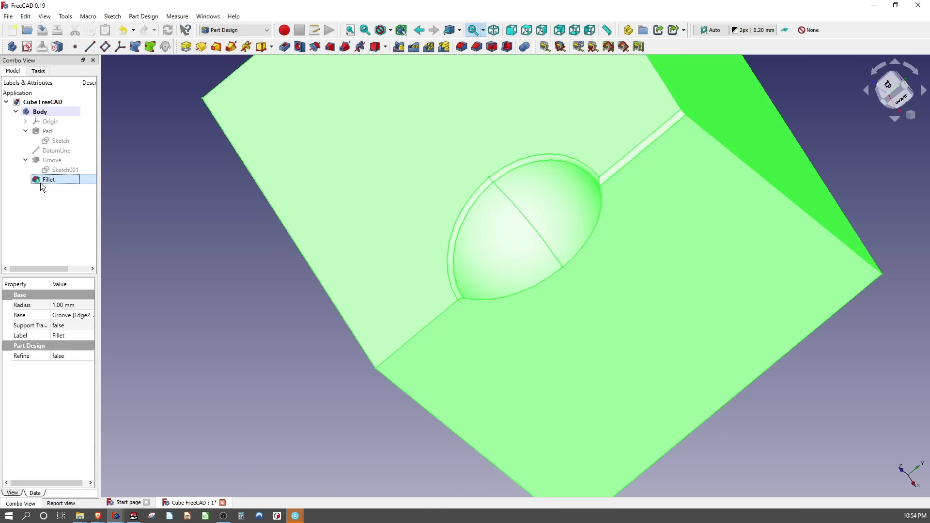
pyautogui.rightClick(40, 182)
pyautogui.click(68, 190)
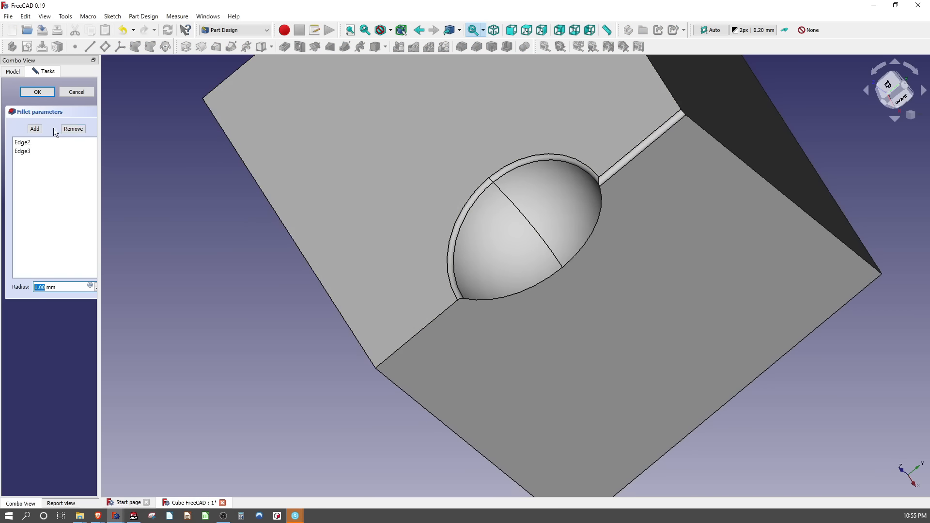
pyautogui.click(37, 130)
pyautogui.click(436, 318)
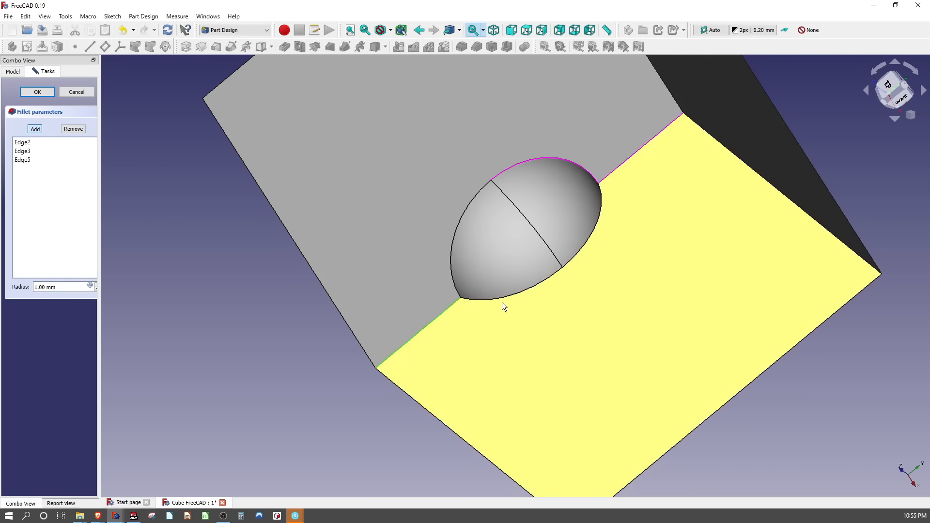
pyautogui.click(38, 91)
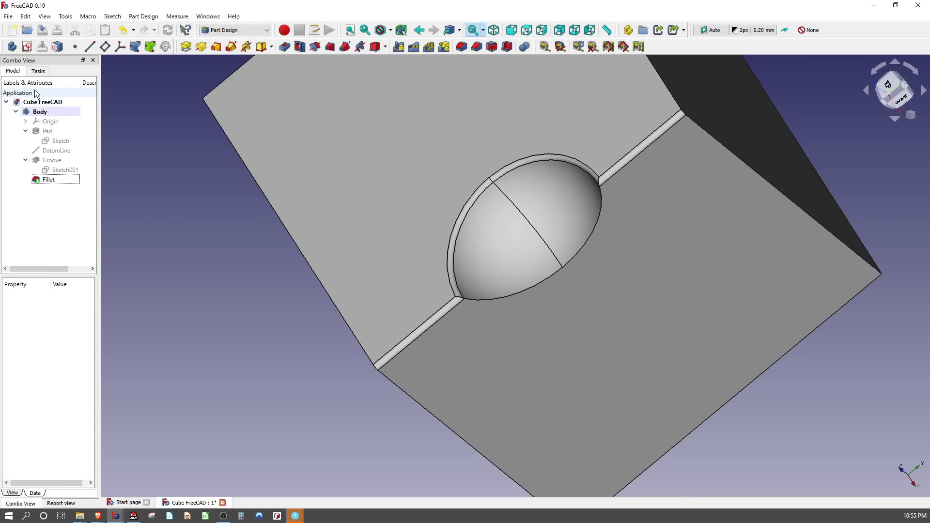
# Step: Add the recess's rim on the cube's side face to the same fillet and inspect the blended corners
pyautogui.rightClick(52, 177)
pyautogui.click(68, 187)
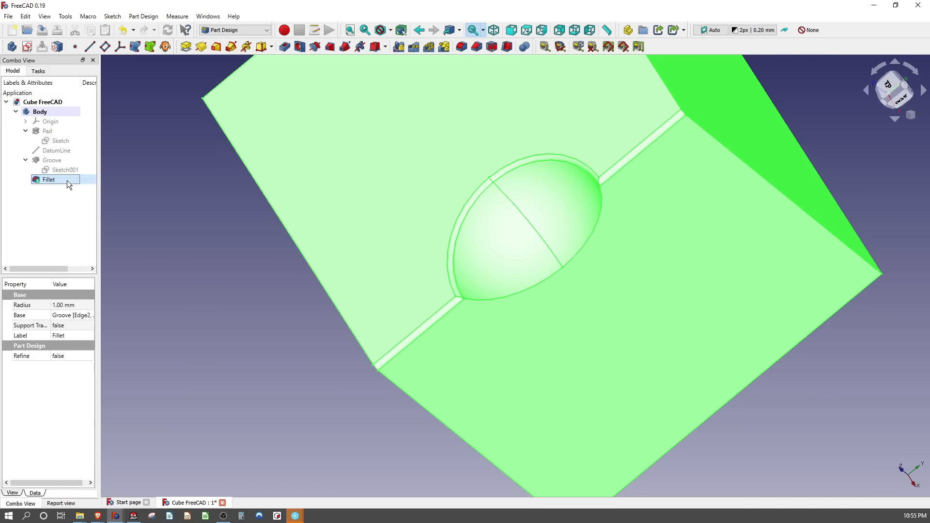
pyautogui.click(41, 132)
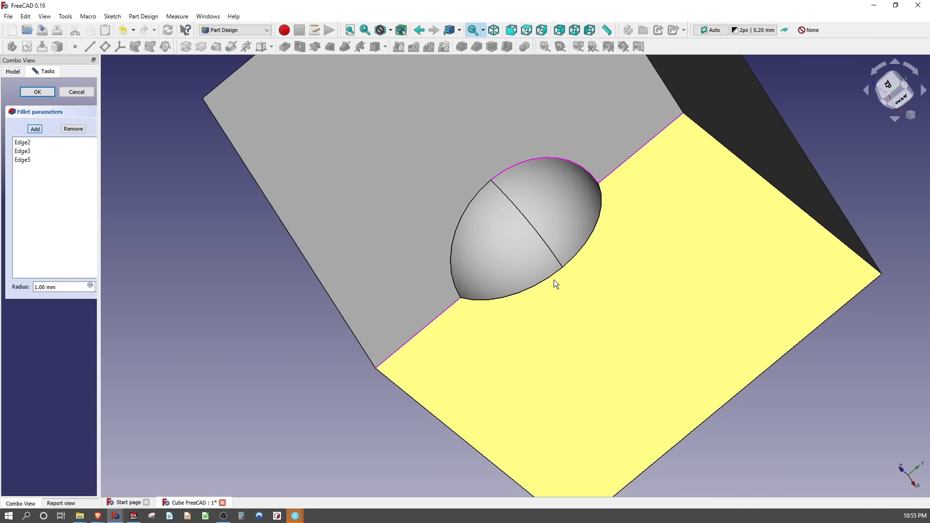
pyautogui.click(551, 279)
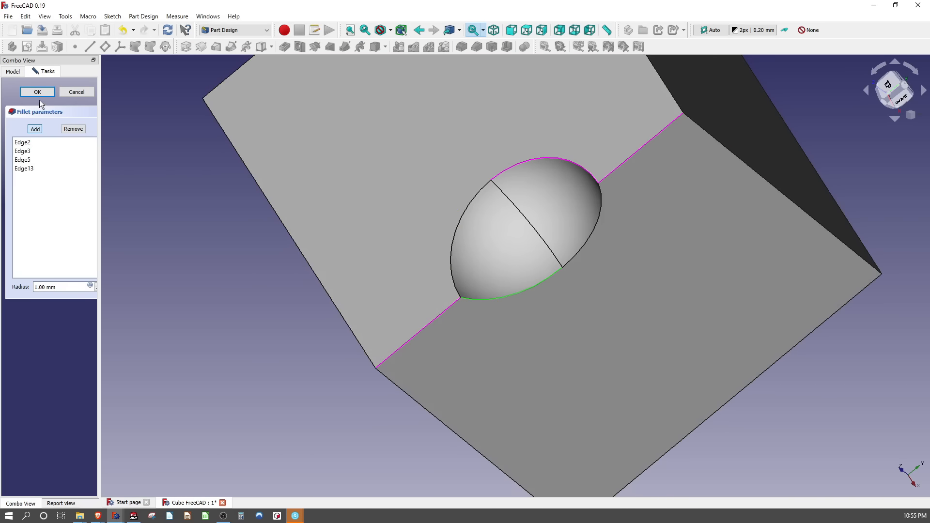
pyautogui.click(41, 91)
pyautogui.moveTo(400, 258); pyautogui.dragTo(539, 257, button='middle')
pyautogui.scroll(6, 622, 217)
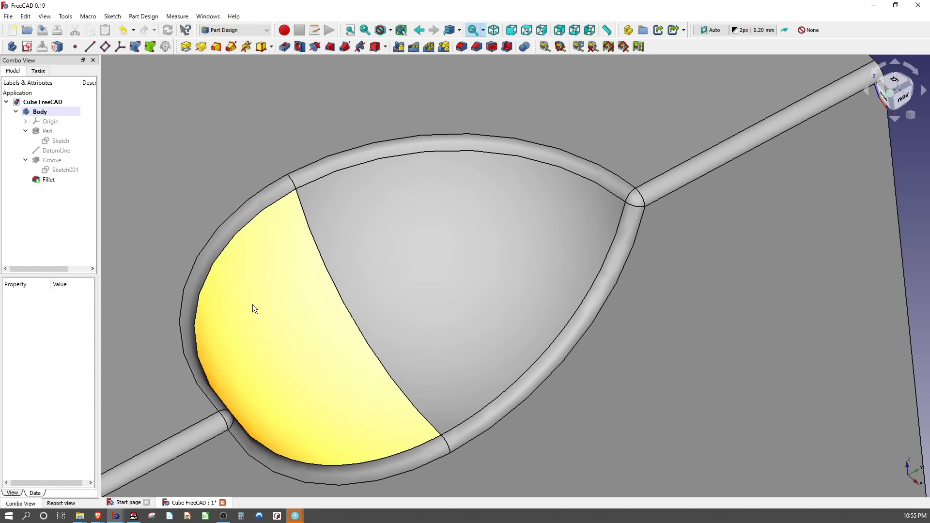
pyautogui.scroll(-4, 547, 189)
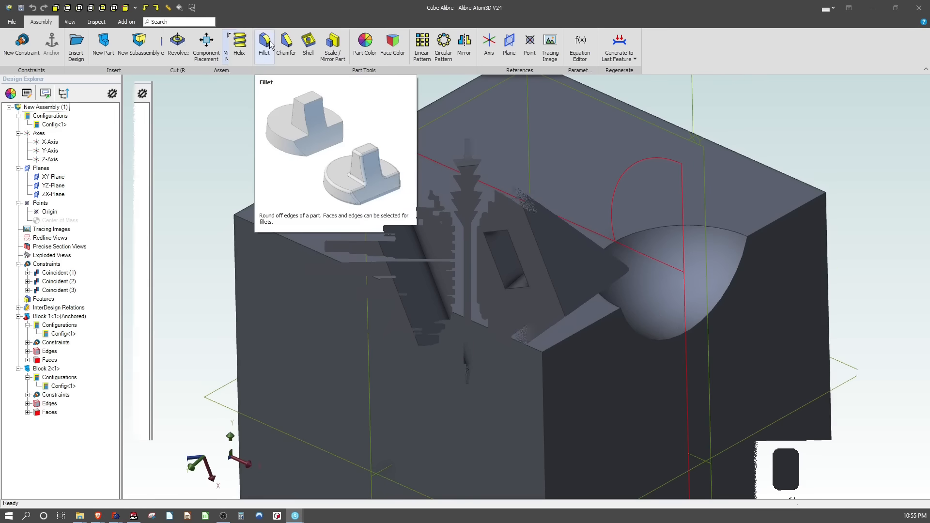
# Step: In Alibre Atom3D, fillet the rear segment of the cube's split top edge and the recess's upper rim with a .1" constant radius
pyautogui.click(264, 44)
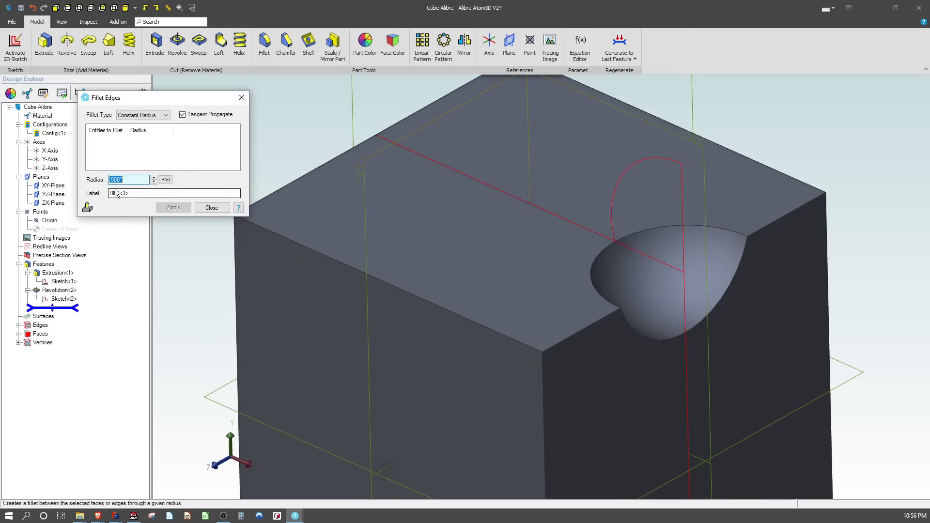
pyautogui.click(766, 226)
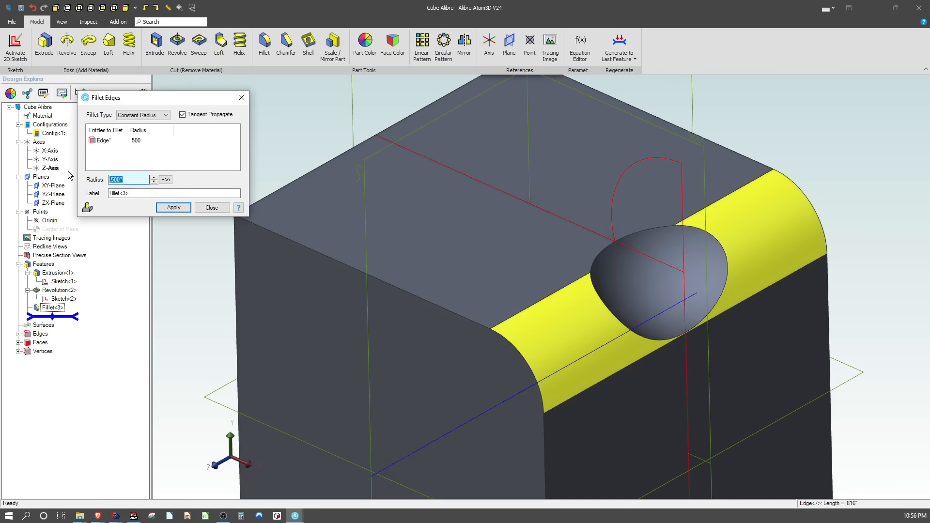
pyautogui.write('.1')
pyautogui.click(140, 154)
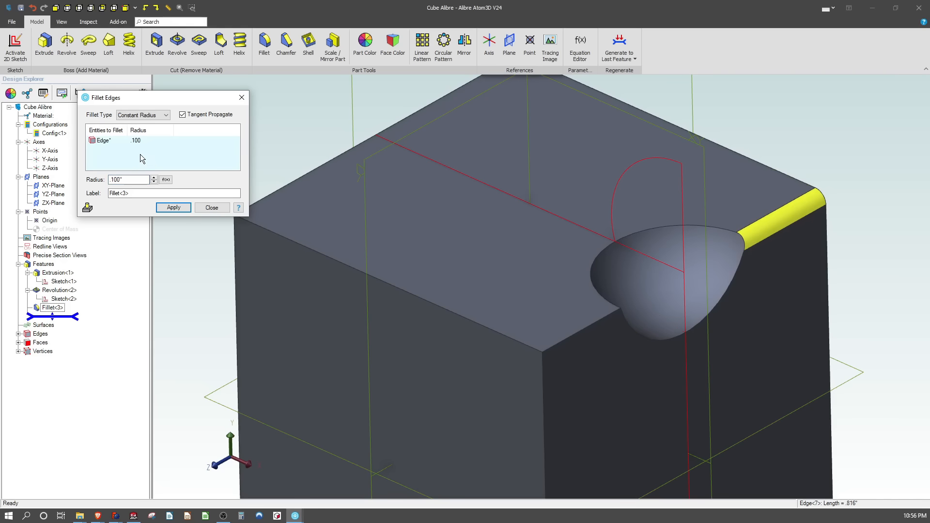
pyautogui.click(689, 225)
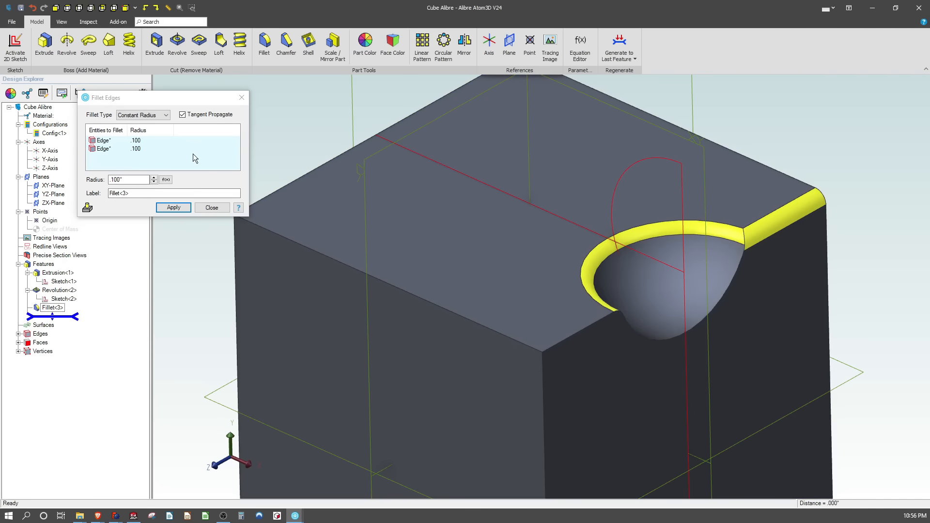
pyautogui.click(173, 208)
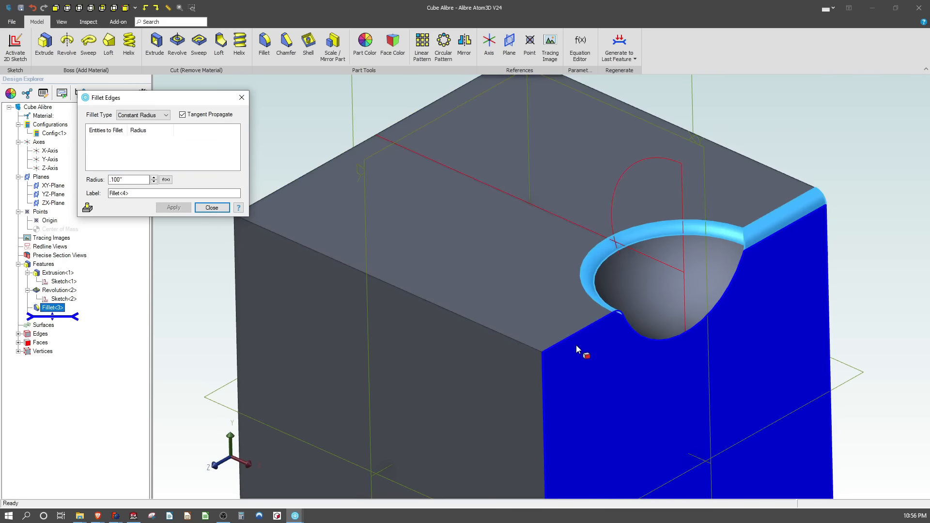
# Step: Add a separate .1" constant-radius fillet from the remaining front segment of the cube's split top edge, with tangent propagation
pyautogui.click(574, 336)
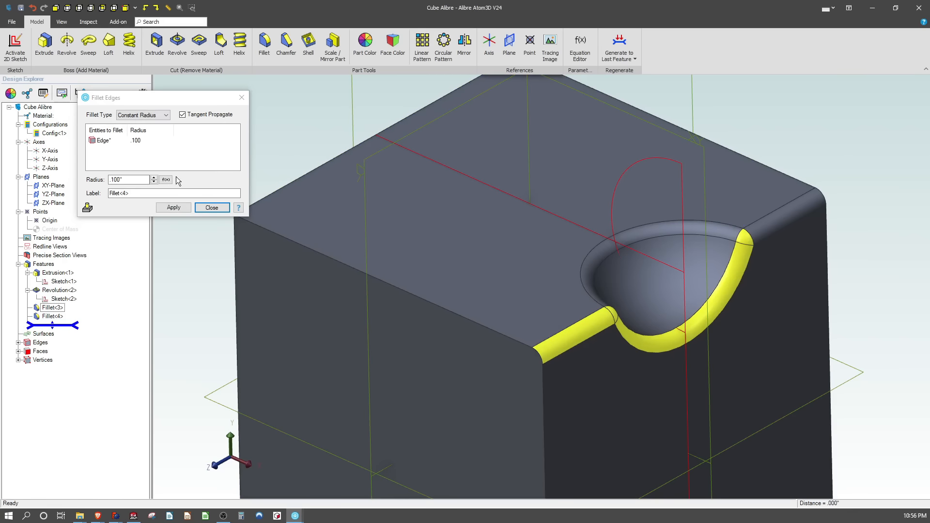
pyautogui.click(174, 207)
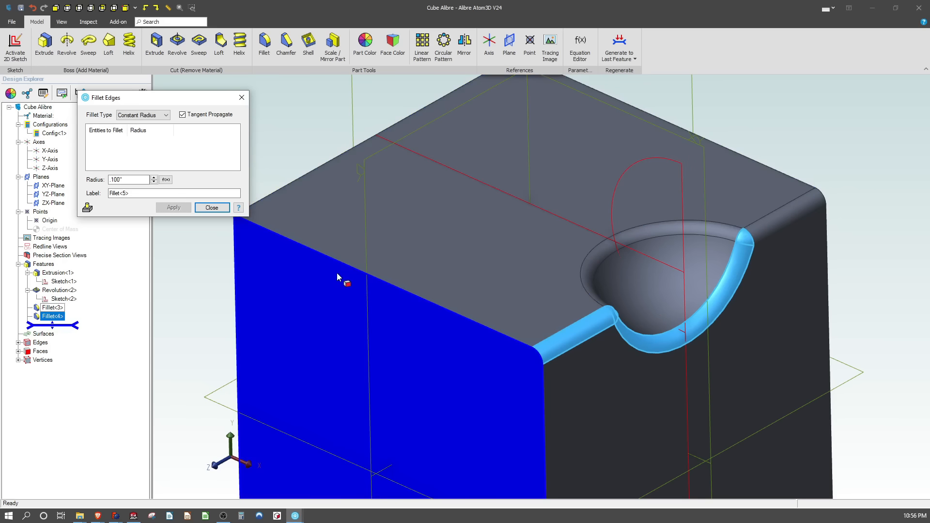
pyautogui.click(202, 209)
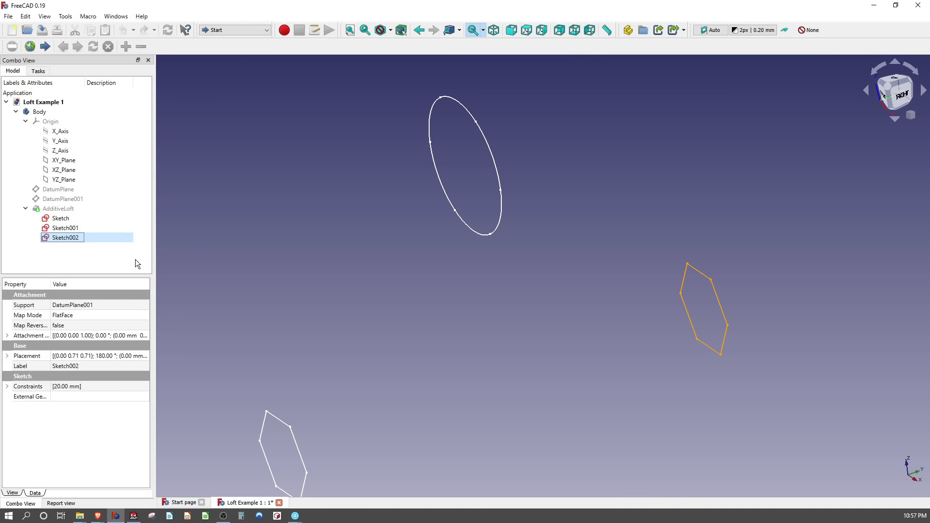
# Step: In FreeCAD's Loft Example 1, show the hidden additive loft running through the three profile sketches
pyautogui.click(135, 264)
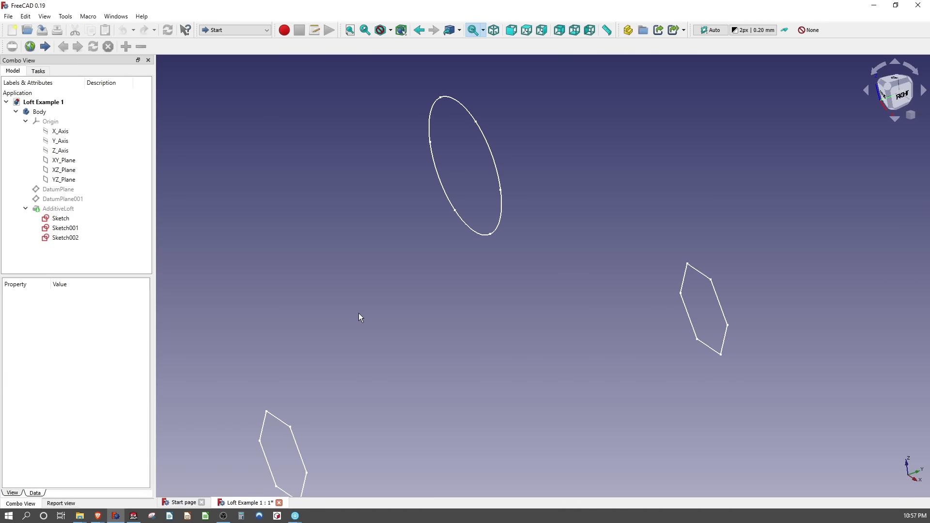
pyautogui.scroll(-2, 358, 314)
pyautogui.click(72, 209)
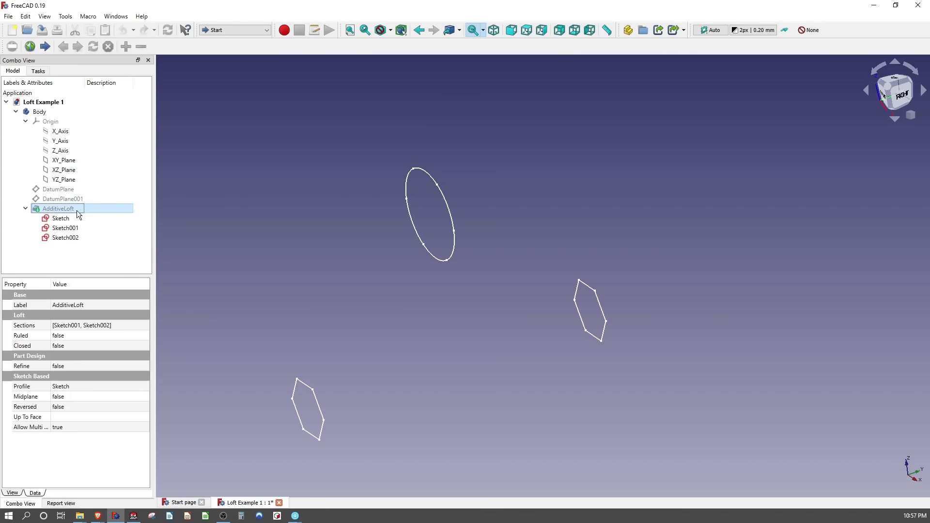
pyautogui.press('space')
pyautogui.click(436, 372)
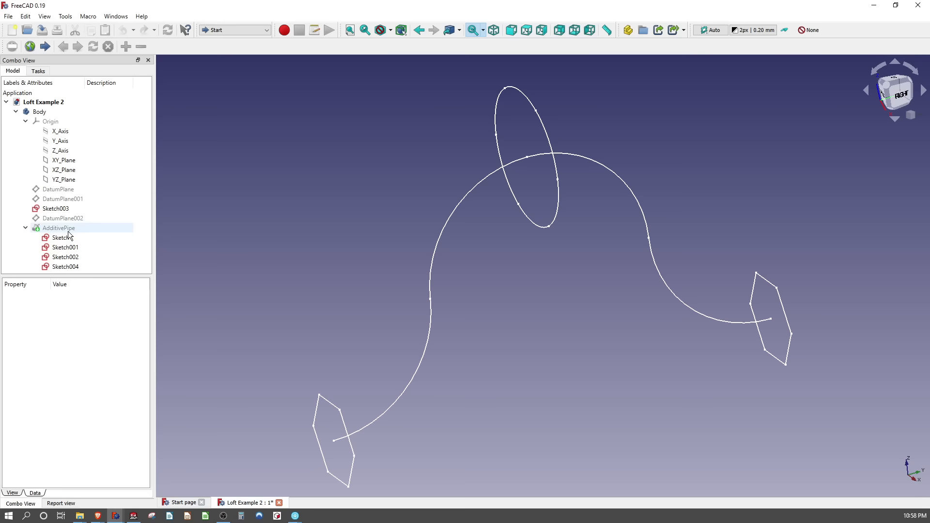
# Step: In Loft Example 2, show the hidden additive pipe that follows the curved path through the profile sketches
pyautogui.click(58, 228)
pyautogui.press('space')
pyautogui.click(226, 269)
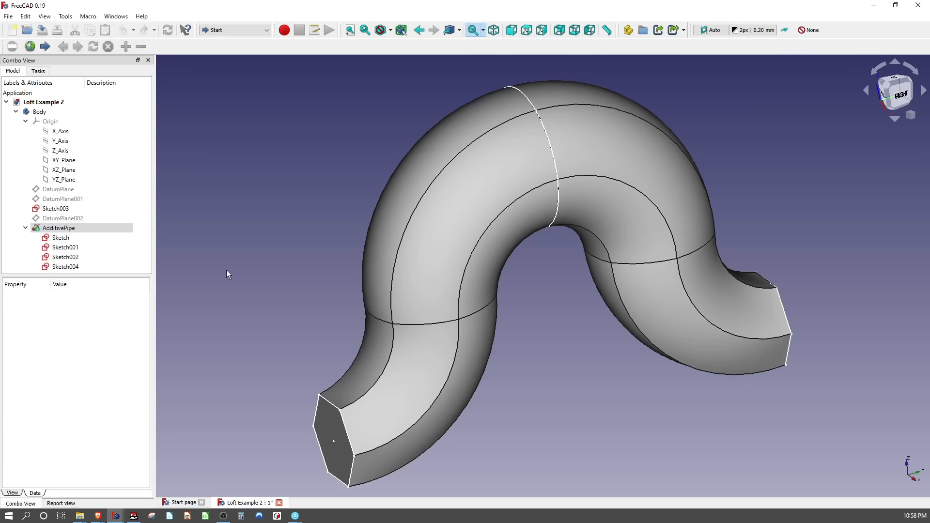
pyautogui.rightClick(335, 304)
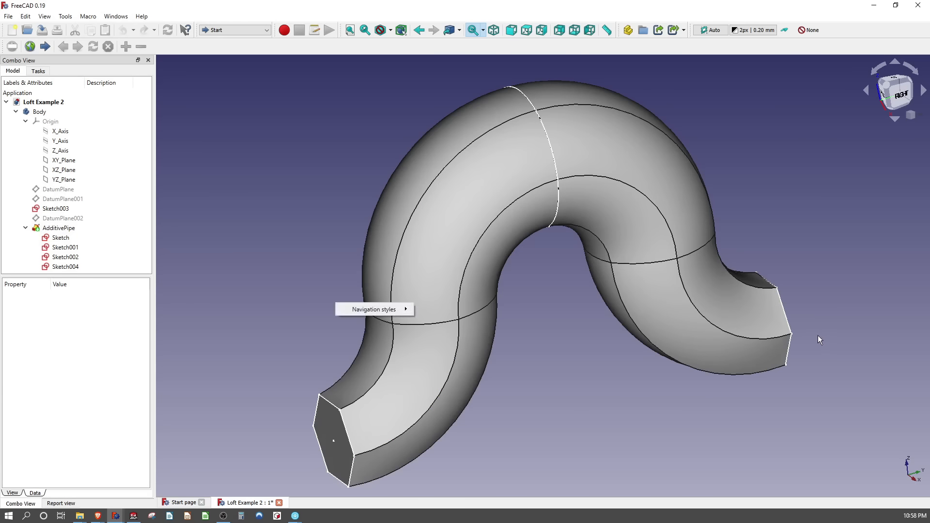
pyautogui.click(317, 243)
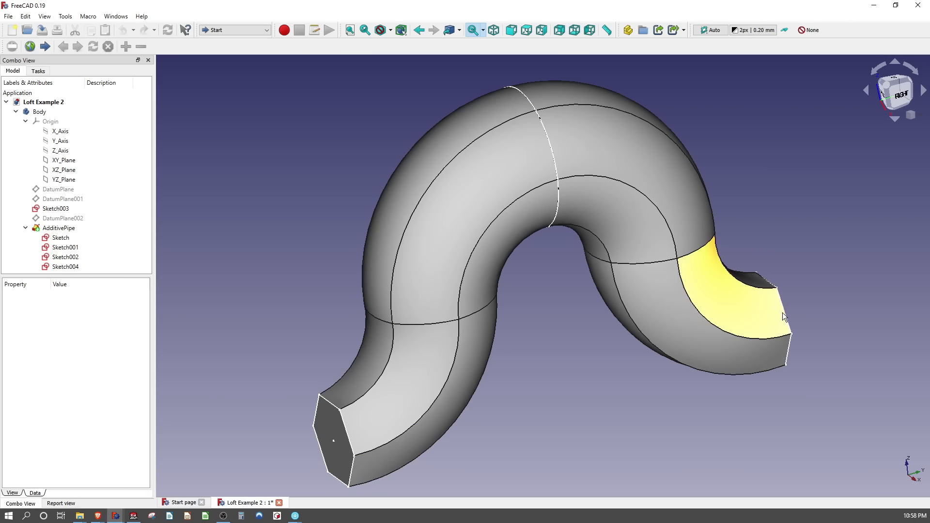
# Step: Edit Sketch002, the pipe's end profile, and delete its hexagon and construction circle
pyautogui.click(62, 267)
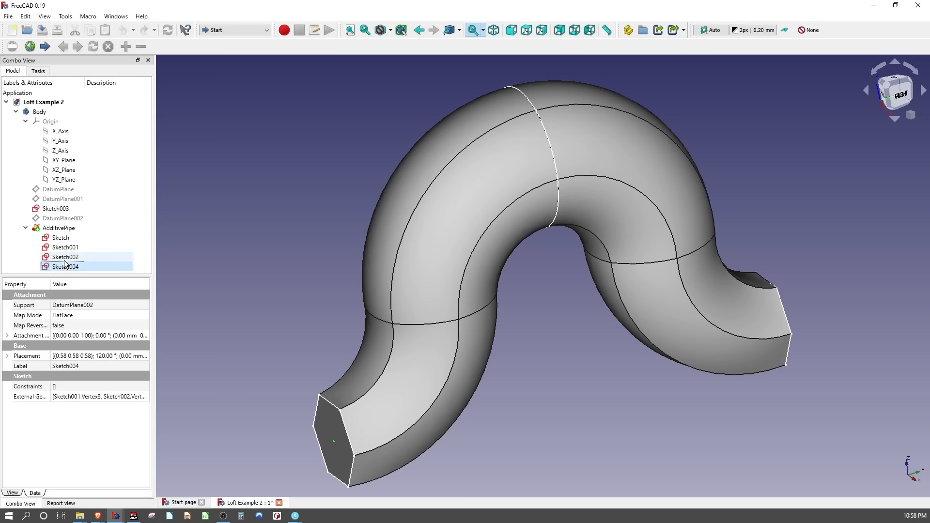
pyautogui.click(65, 257)
pyautogui.rightClick(65, 258)
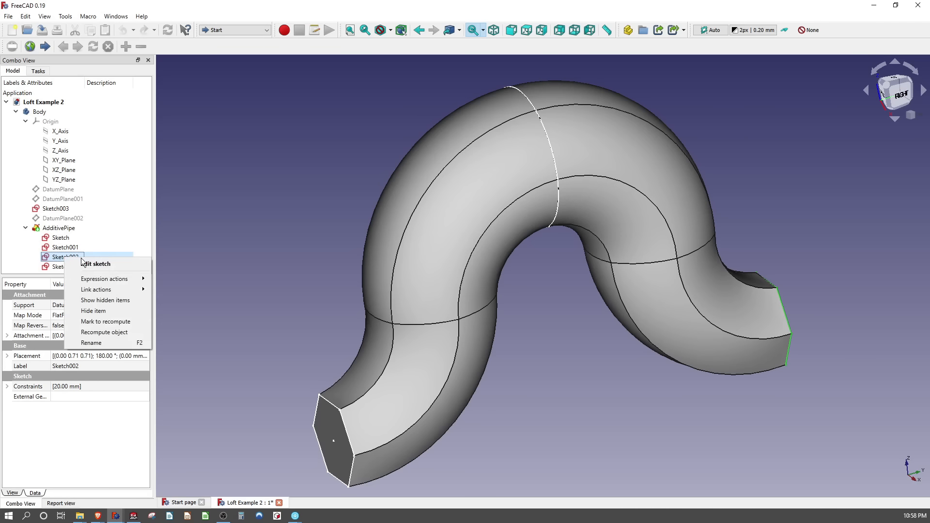
pyautogui.click(93, 263)
pyautogui.scroll(-2, 477, 291)
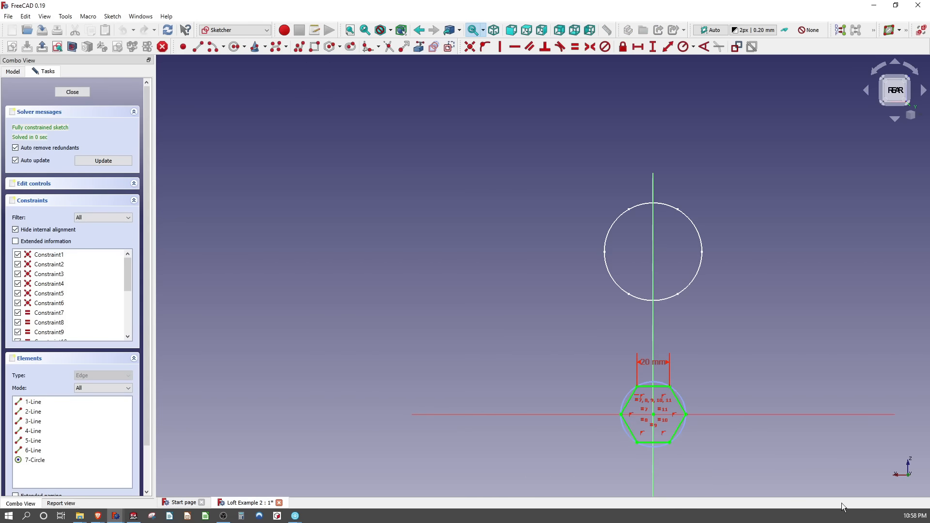
pyautogui.scroll(5, 658, 429)
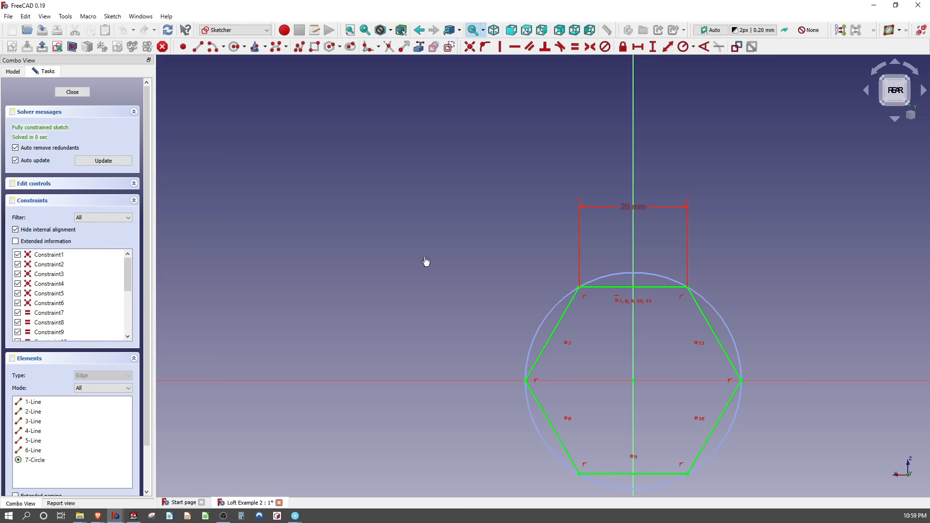
pyautogui.moveTo(420, 241); pyautogui.dragTo(781, 488)
pyautogui.press('Delete')
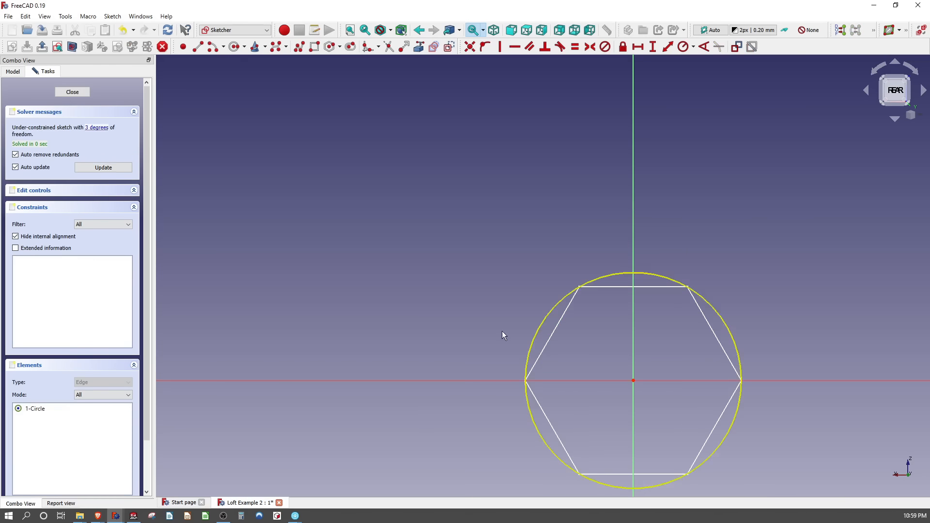
pyautogui.scroll(-2, 385, 289)
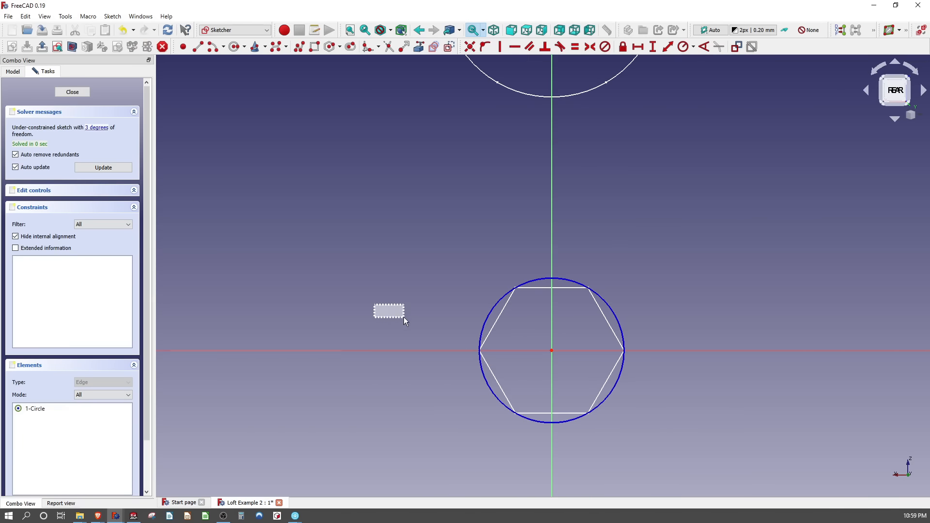
pyautogui.moveTo(399, 318); pyautogui.dragTo(405, 311, button='middle')
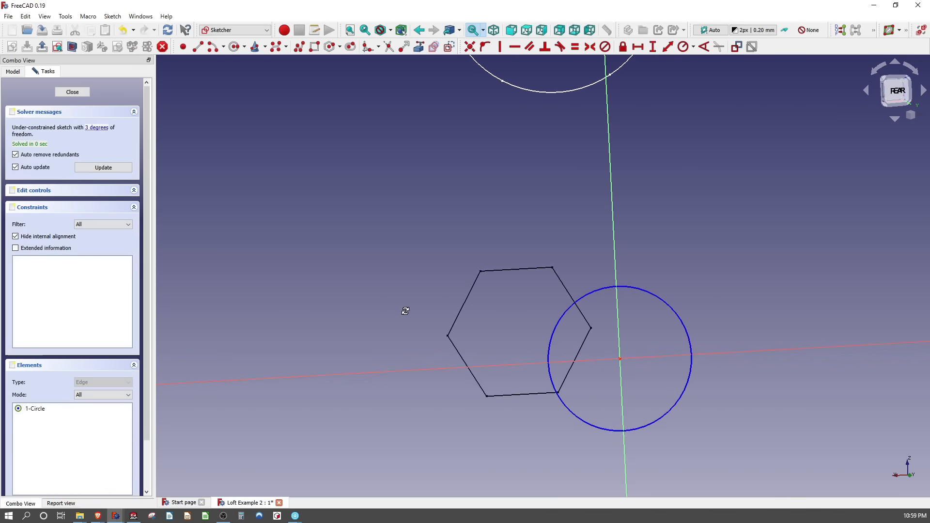
pyautogui.click(551, 330)
pyautogui.press('Delete')
# Step: Sketch a regular hexagon centred on the horizontal axis, away from the origin, and constrain its upper edge to a 20 mm horizontal length
pyautogui.click(329, 46)
pyautogui.click(529, 336)
pyautogui.click(594, 334)
pyautogui.click(535, 281)
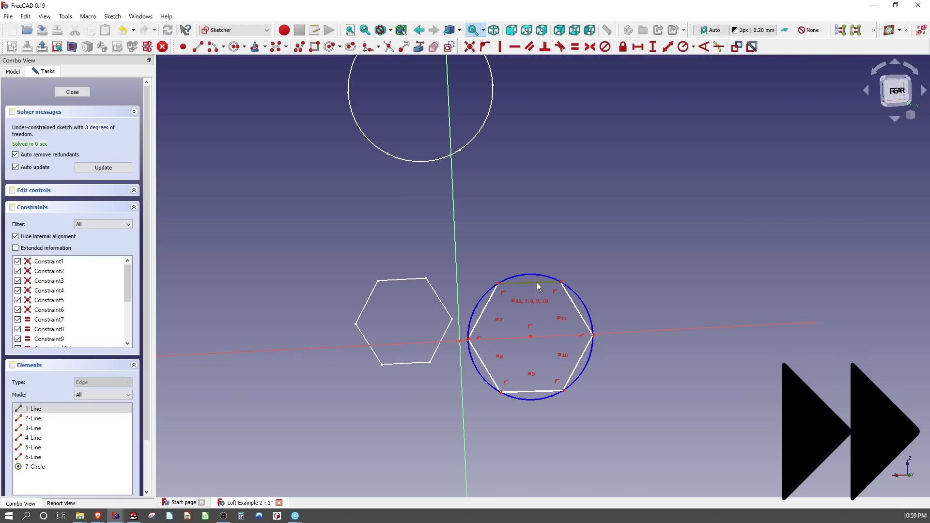
pyautogui.click(637, 46)
pyautogui.write('20')
pyautogui.press('Return')
# Step: Constrain the hexagon's centre to a horizontal distance of 50 mm from the origin and close the sketch
pyautogui.click(532, 337)
pyautogui.click(458, 339)
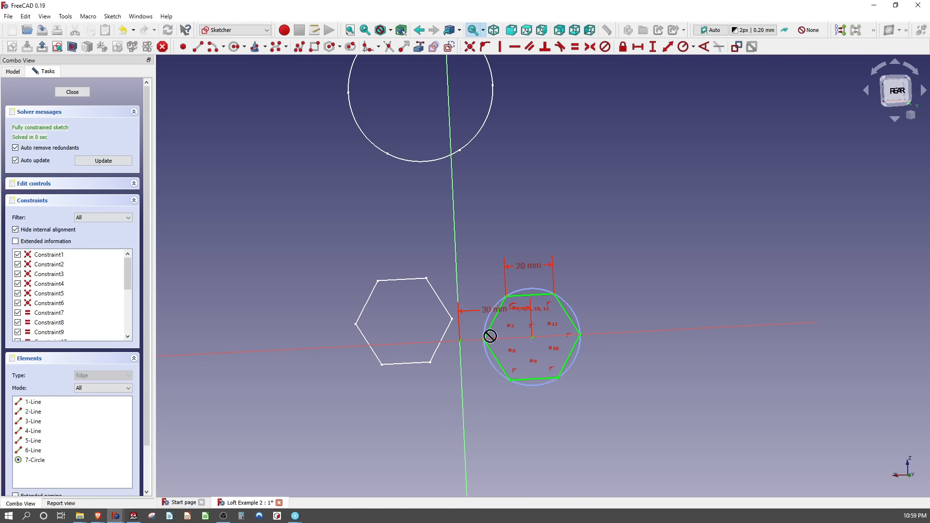
pyautogui.doubleClick(488, 310)
pyautogui.press('Return')
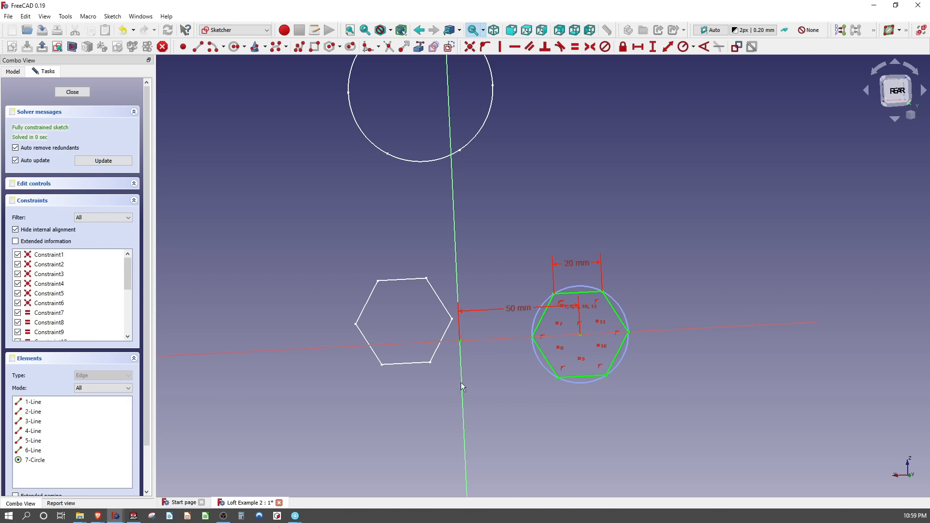
pyautogui.moveTo(229, 241); pyautogui.dragTo(281, 277, button='middle')
pyautogui.moveTo(519, 83)
pyautogui.mouseDown(button='middle')
pyautogui.moveTo(544, 87)
pyautogui.moveTo(557, 112)
pyautogui.mouseUp(button='middle')
pyautogui.click(72, 92)
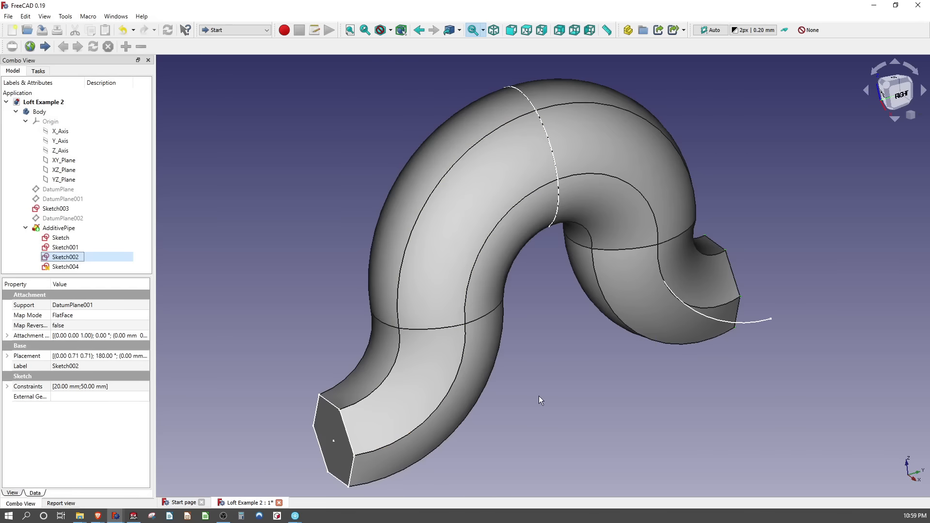
# Step: Examine how the pipe runs relative to the path Sketch004, and inspect that sketch's arcs and constraints
pyautogui.moveTo(565, 394)
pyautogui.mouseDown(button='middle')
pyautogui.moveTo(662, 396)
pyautogui.moveTo(579, 276)
pyautogui.moveTo(300, 312)
pyautogui.moveTo(591, 321)
pyautogui.moveTo(306, 311)
pyautogui.moveTo(357, 361)
pyautogui.moveTo(500, 307)
pyautogui.moveTo(658, 295)
pyautogui.moveTo(741, 323)
pyautogui.moveTo(768, 322)
pyautogui.moveTo(483, 342)
pyautogui.moveTo(425, 376)
pyautogui.moveTo(301, 318)
pyautogui.mouseUp(button='middle')
pyautogui.scroll(4, 300, 318)
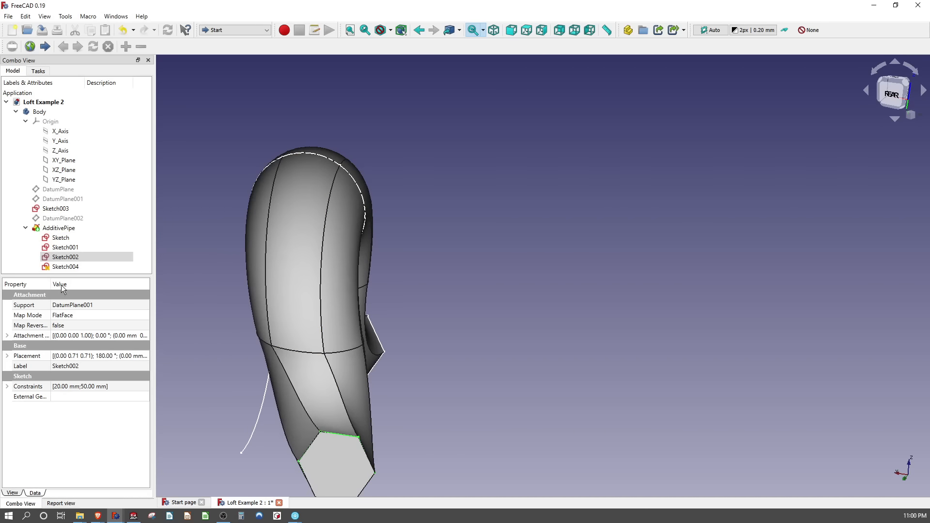
pyautogui.click(67, 257)
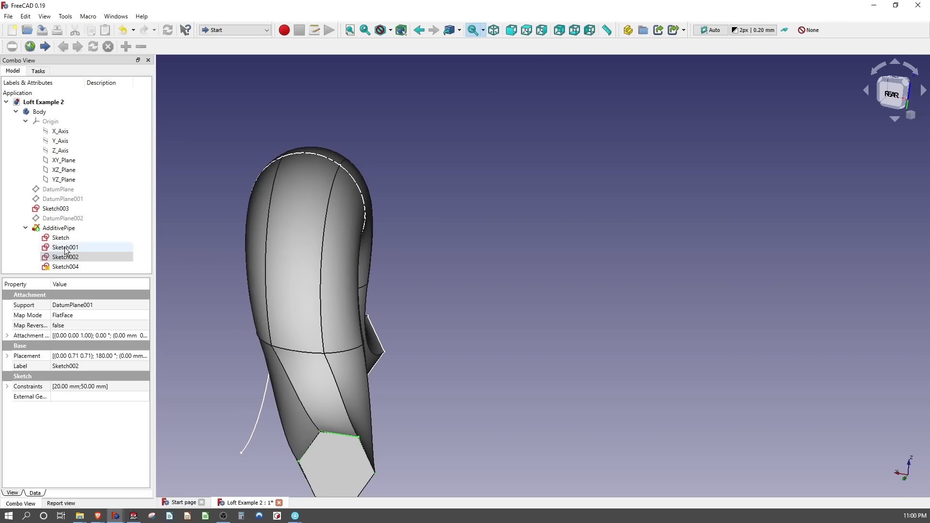
pyautogui.click(258, 408)
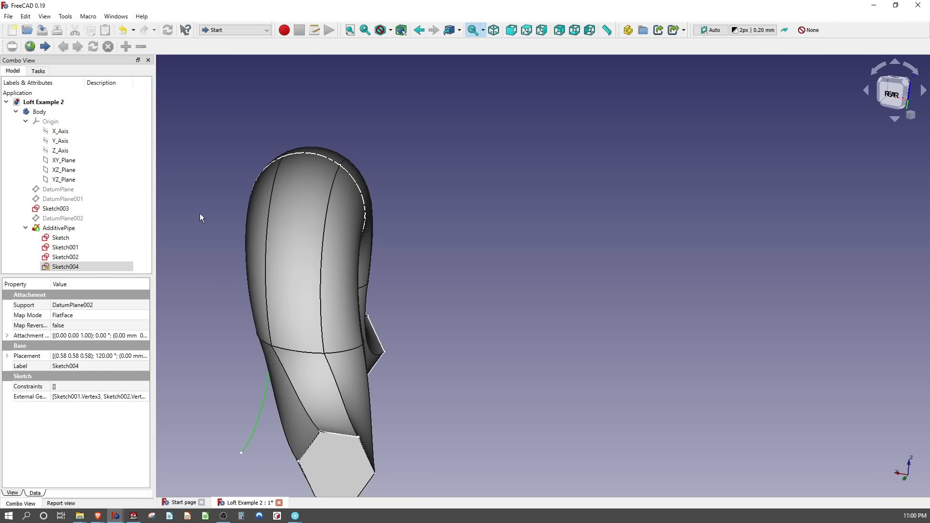
pyautogui.rightClick(72, 267)
pyautogui.click(98, 273)
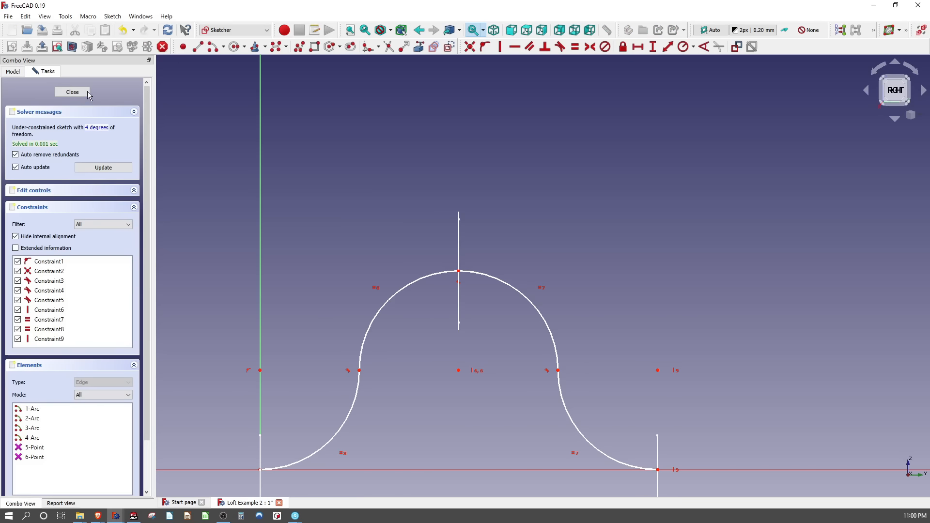
pyautogui.click(72, 91)
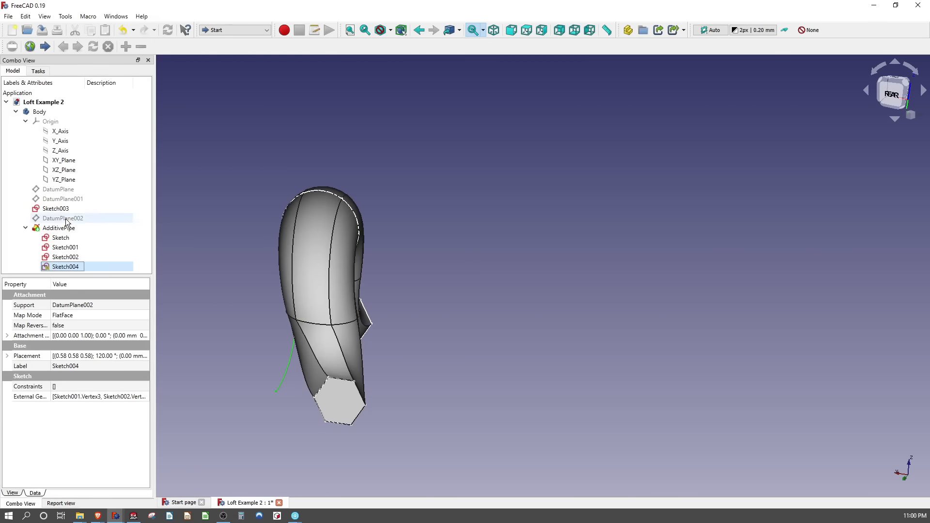
# Step: Set the hexagon's horizontal offset in Sketch002 to 100 mm, close the sketch and inspect the updated pipe against its path
pyautogui.press('Up')
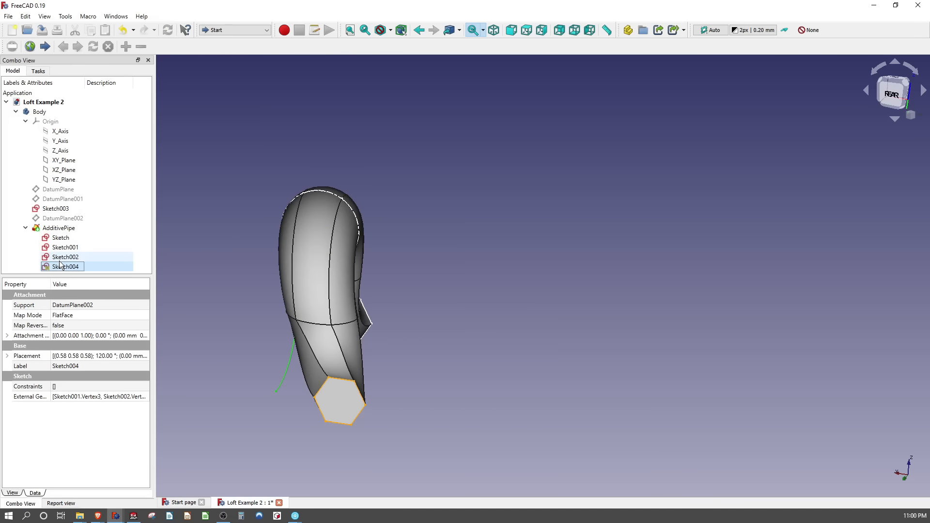
pyautogui.doubleClick(60, 260)
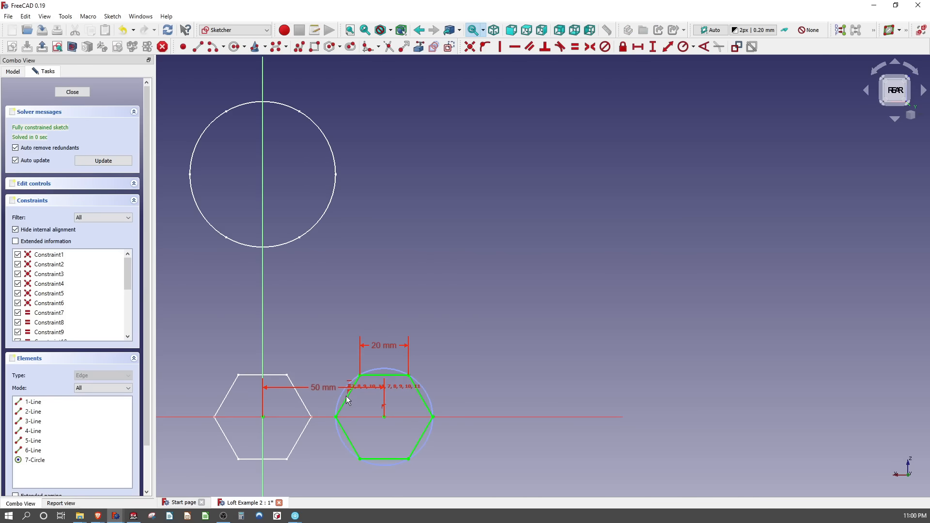
pyautogui.doubleClick(322, 387)
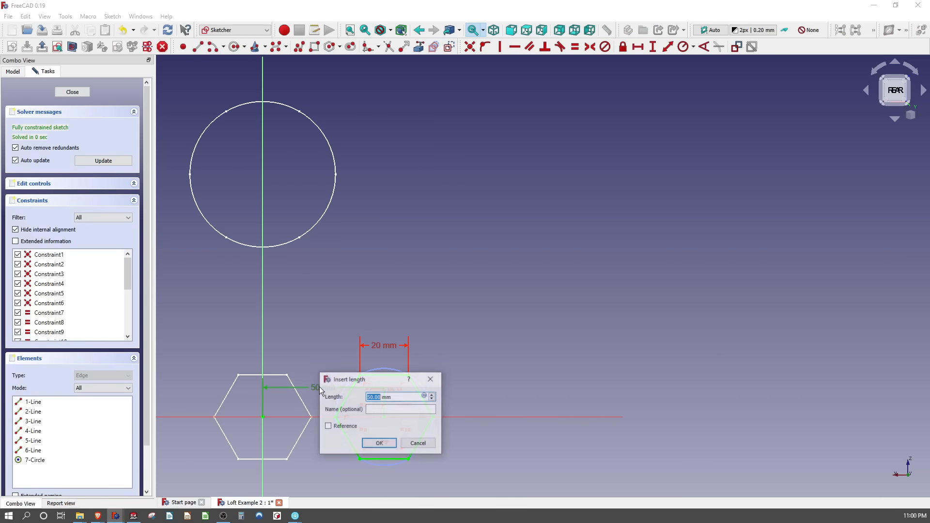
pyautogui.write('100')
pyautogui.press('Return')
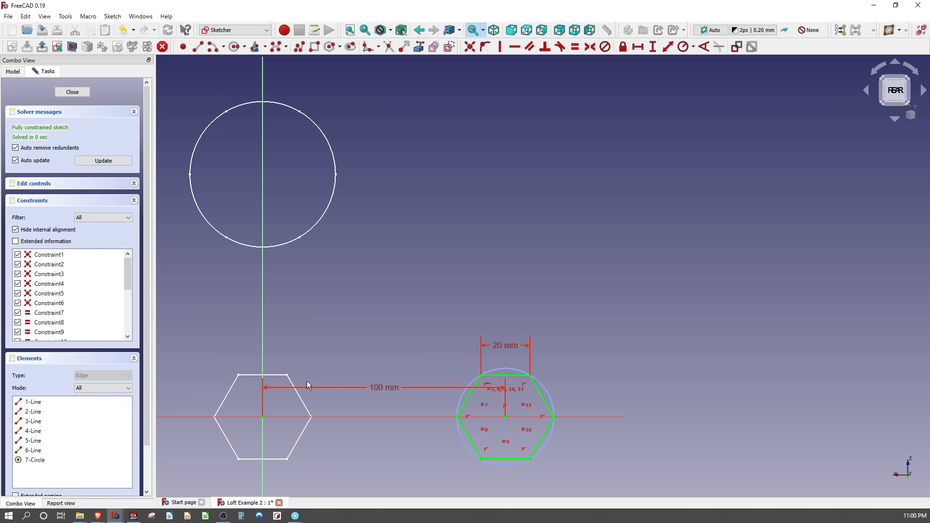
pyautogui.click(78, 93)
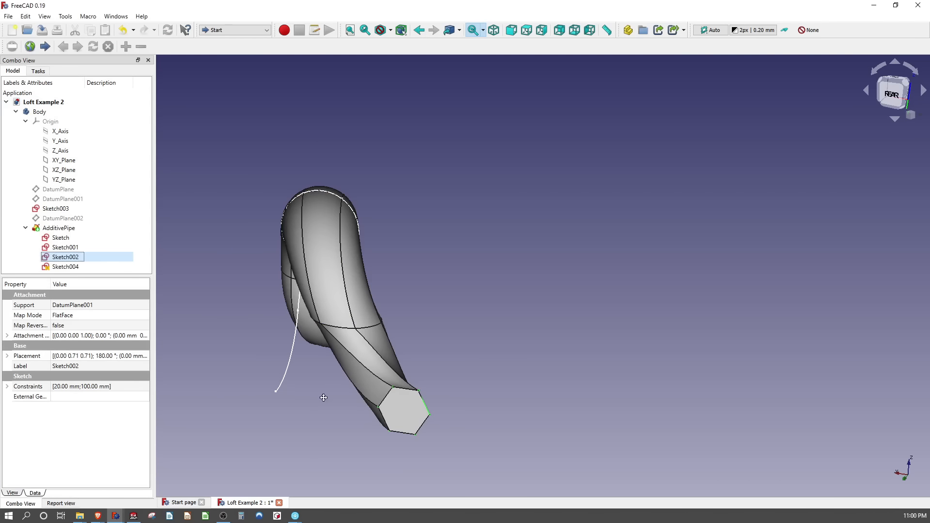
pyautogui.moveTo(325, 397)
pyautogui.mouseDown(button='middle')
pyautogui.moveTo(452, 353)
pyautogui.moveTo(121, 326)
pyautogui.moveTo(334, 333)
pyautogui.mouseUp(button='middle')
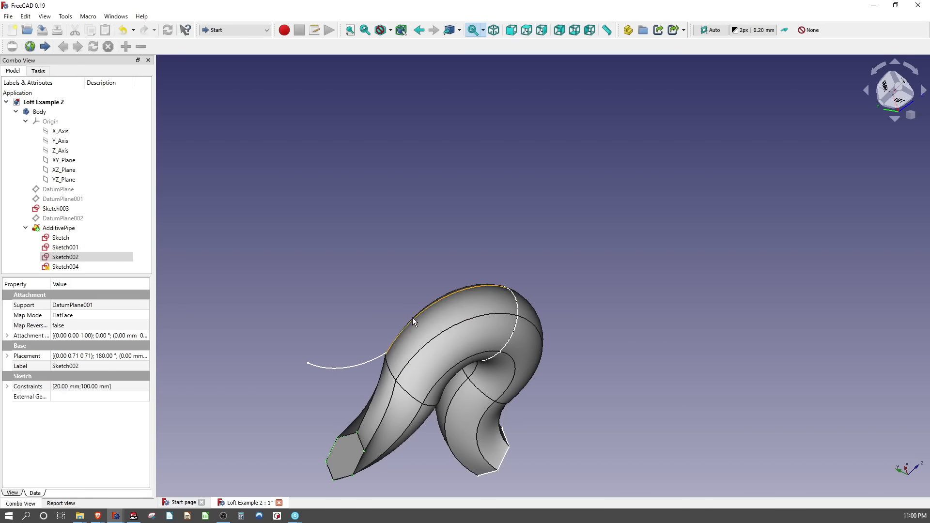
pyautogui.moveTo(434, 336); pyautogui.dragTo(455, 387, button='middle')
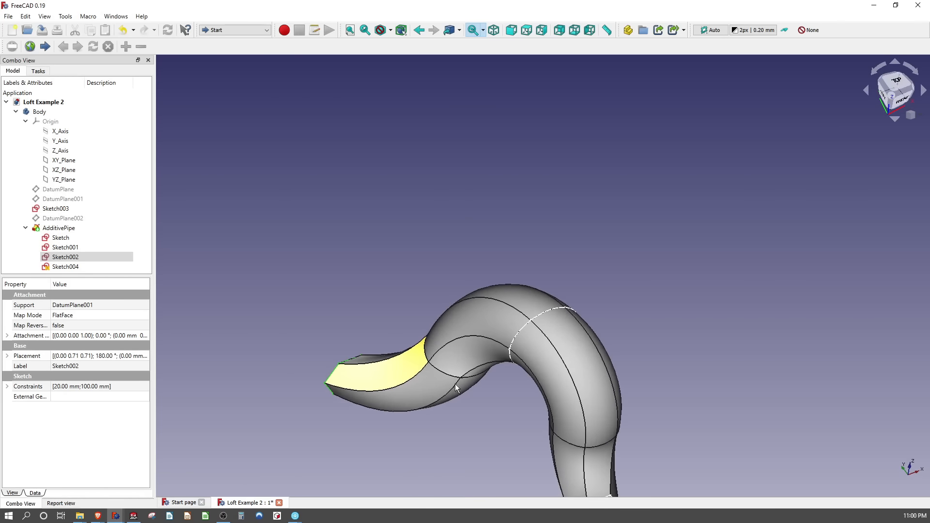
# Step: Switch to Alibre Atom3D and highlight the guide curve Sketch<4> of the loft in Alibre Loft Example 2
pyautogui.hotkey('alt', 'Tab')
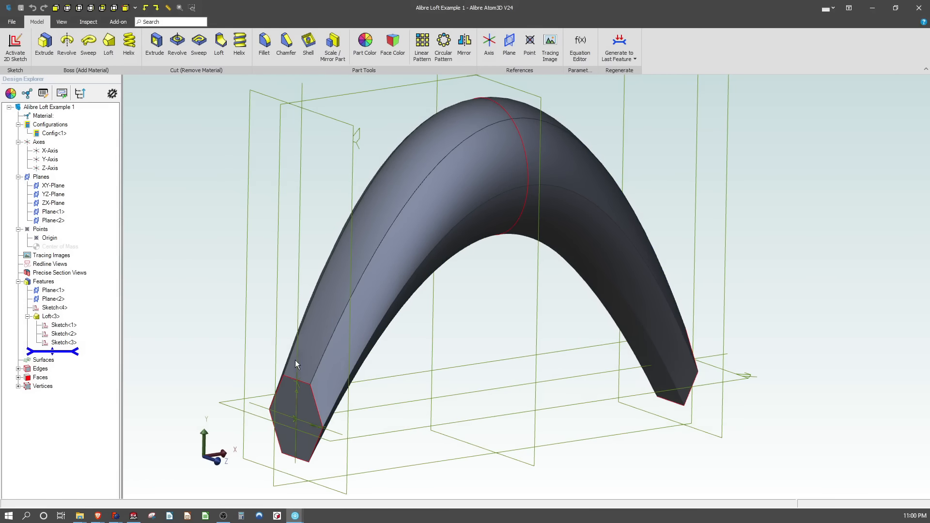
pyautogui.moveTo(484, 359); pyautogui.dragTo(397, 401, button='middle')
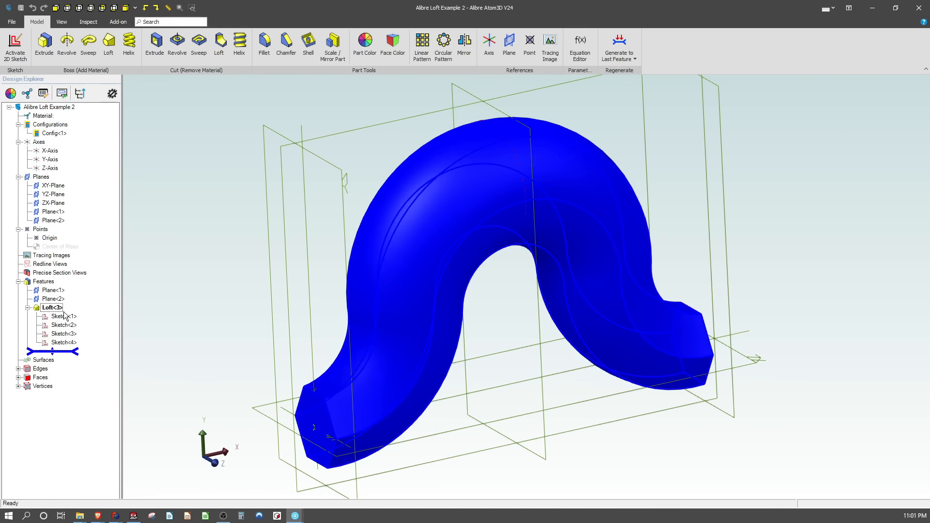
pyautogui.click(64, 342)
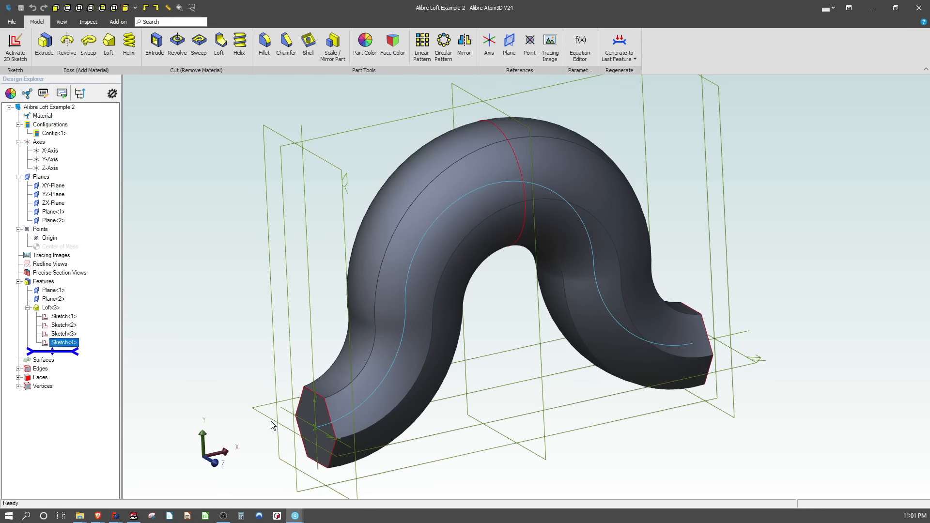
# Step: Create a boss loft through the first hexagon, the circle and the far hexagon sketches, without a guide curve
pyautogui.moveTo(623, 296); pyautogui.dragTo(436, 446, button='middle')
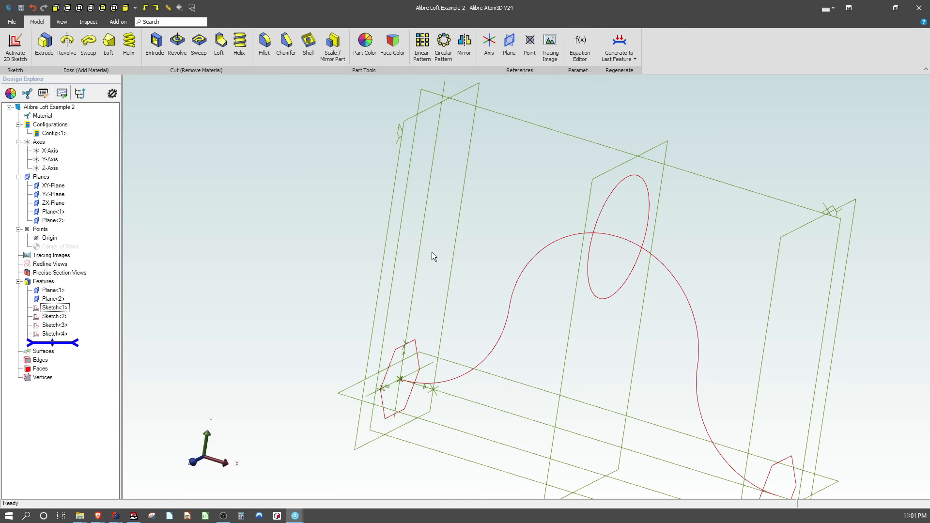
pyautogui.click(108, 42)
pyautogui.click(417, 353)
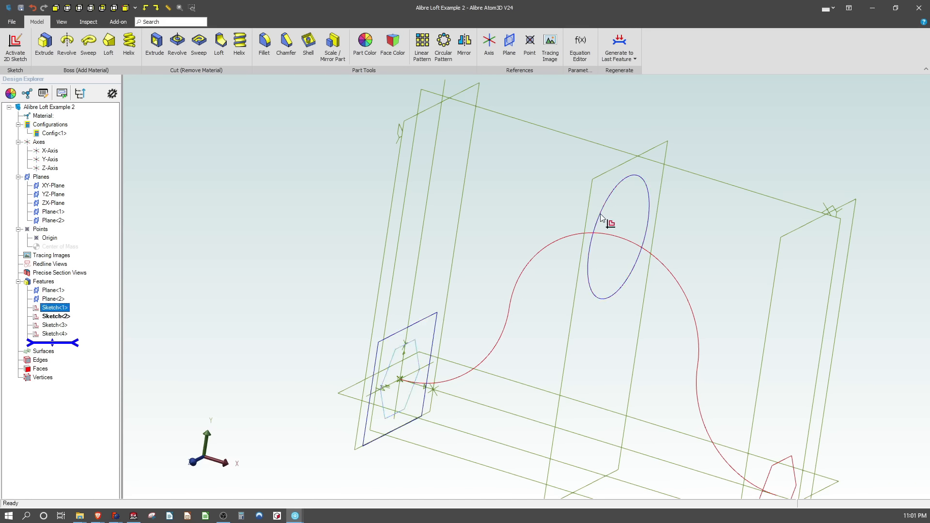
pyautogui.click(601, 216)
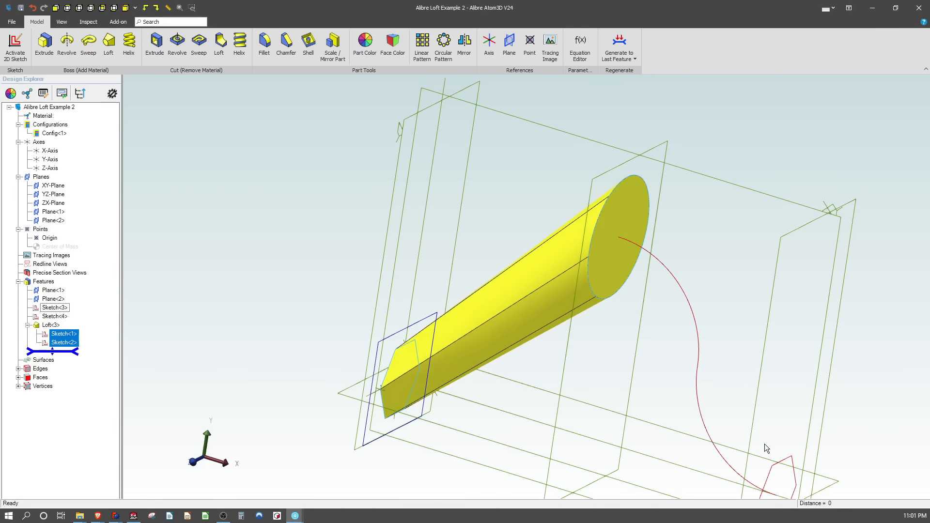
pyautogui.click(778, 463)
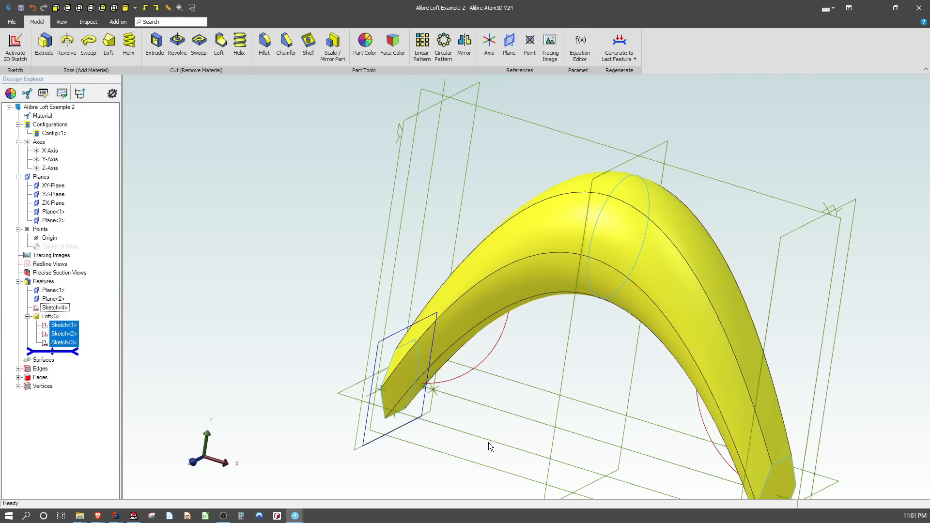
pyautogui.moveTo(489, 447); pyautogui.dragTo(511, 453, button='middle')
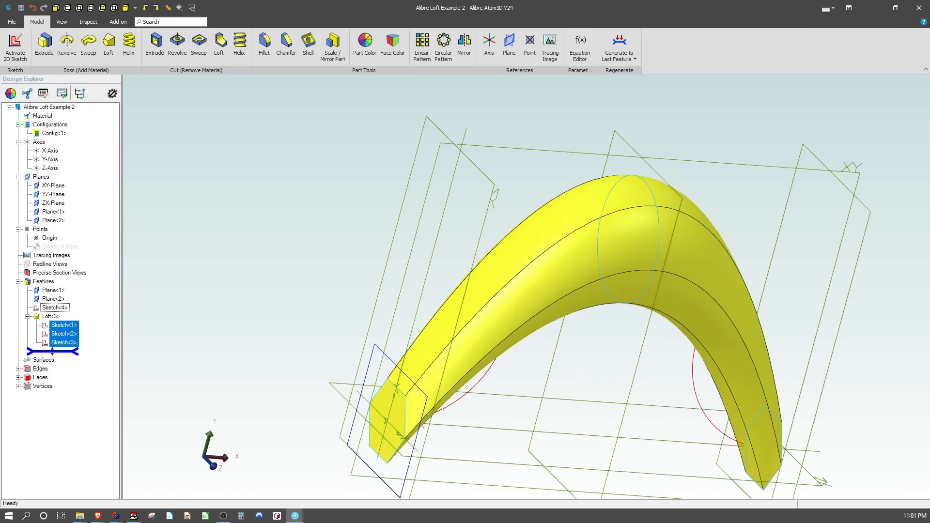
# Step: Specify a tangent with its own magnitude for the Sketch<1> cross section and finish the loft
pyautogui.click(179, 136)
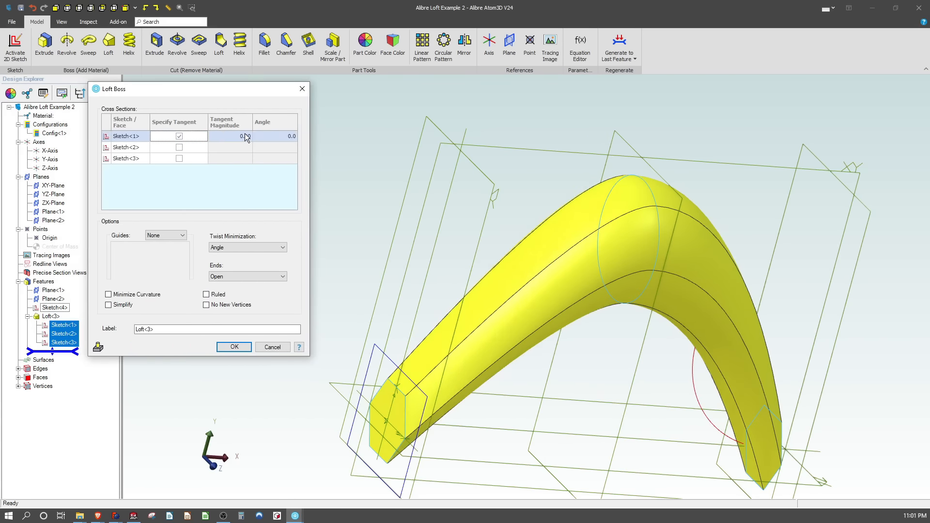
pyautogui.click(236, 137)
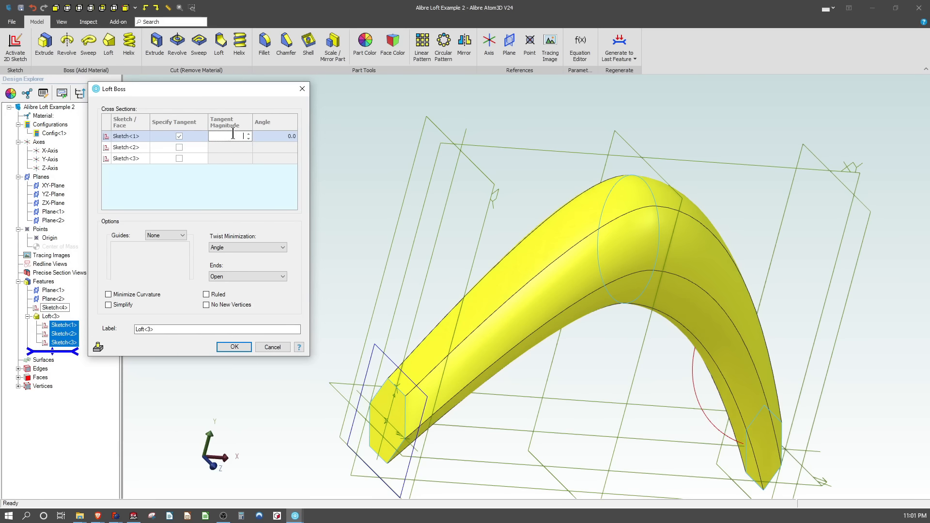
pyautogui.press('Return')
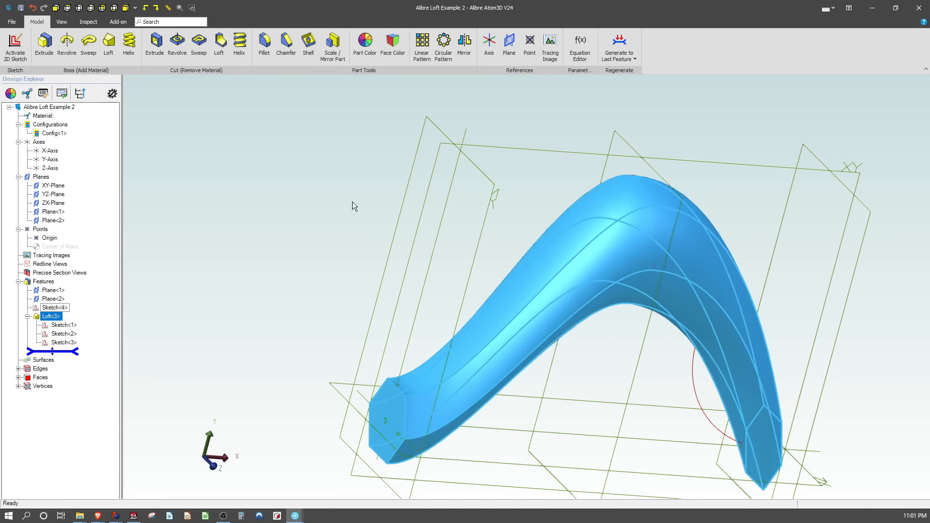
pyautogui.moveTo(353, 201); pyautogui.dragTo(361, 326, button='middle')
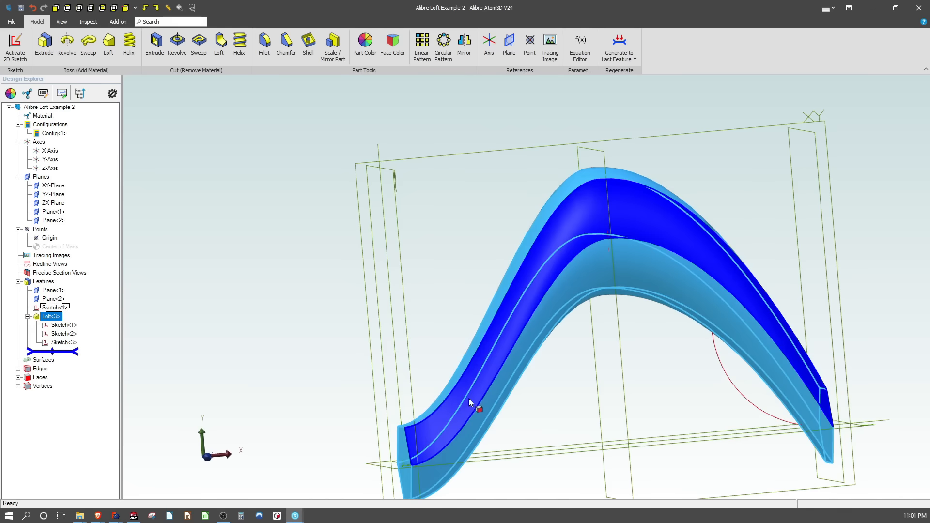
# Step: Edit Loft<3> and specify tangents for the Sketch<2> and Sketch<3> cross sections as well
pyautogui.moveTo(632, 426); pyautogui.dragTo(627, 427, button='middle')
pyautogui.scroll(-2, 590, 342)
pyautogui.moveTo(589, 342); pyautogui.dragTo(505, 321, button='middle')
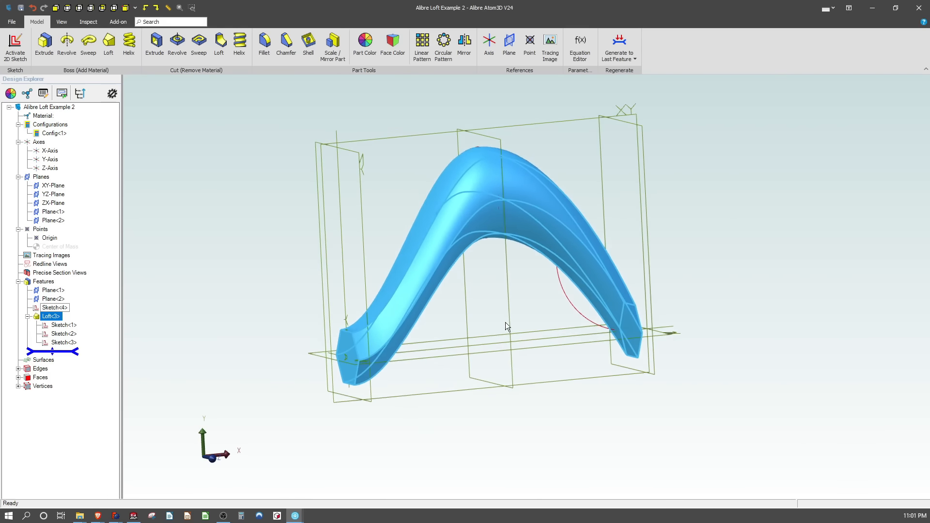
pyautogui.scroll(2, 505, 322)
pyautogui.rightClick(51, 318)
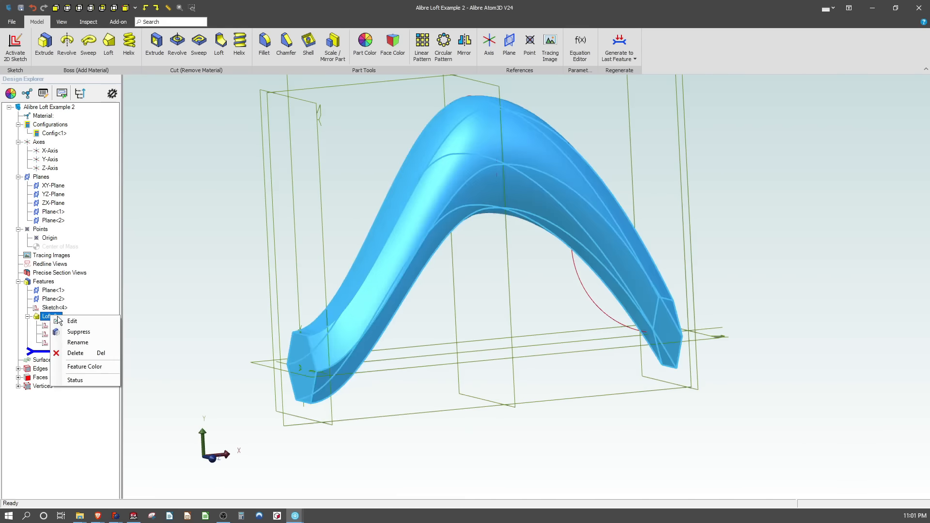
pyautogui.click(73, 318)
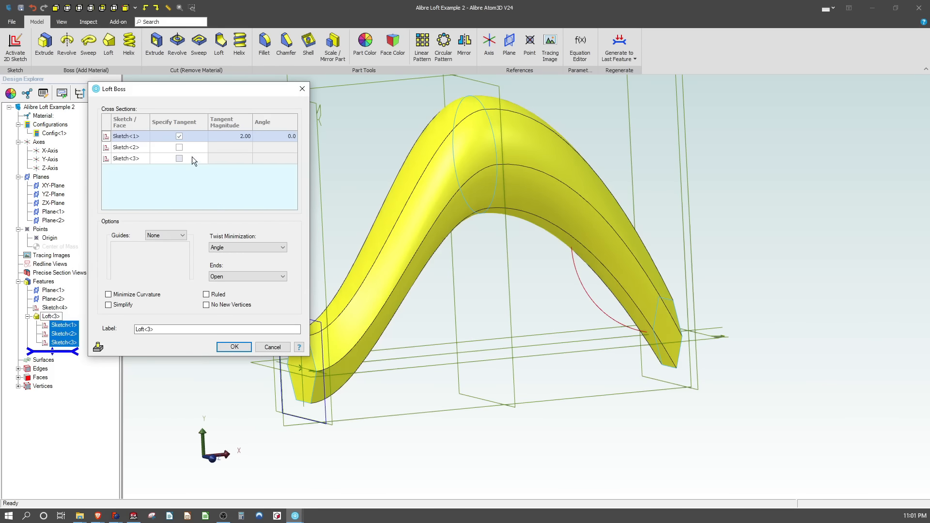
pyautogui.click(180, 148)
pyautogui.click(179, 158)
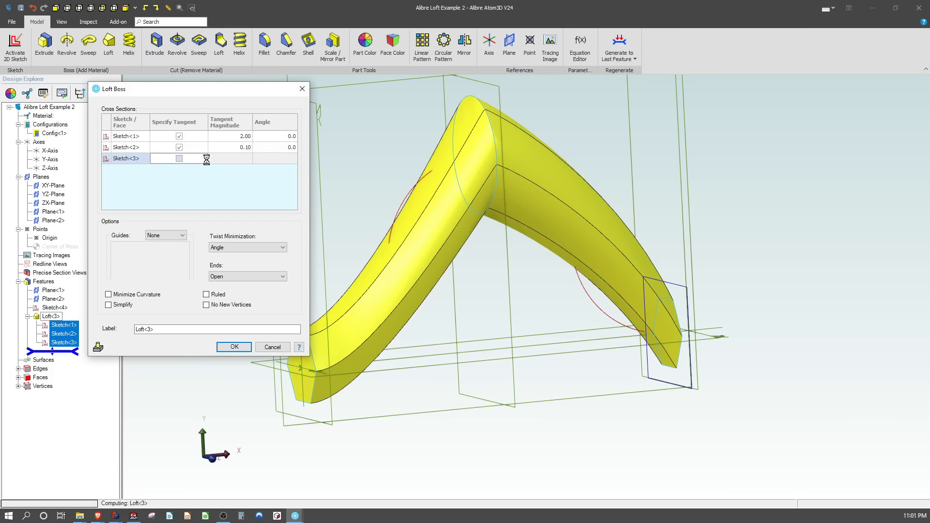
# Step: Set the tangent magnitude of the Sketch<2> and Sketch<3> cross sections to 2.00
pyautogui.click(233, 147)
pyautogui.write('2.')
pyautogui.press('Return')
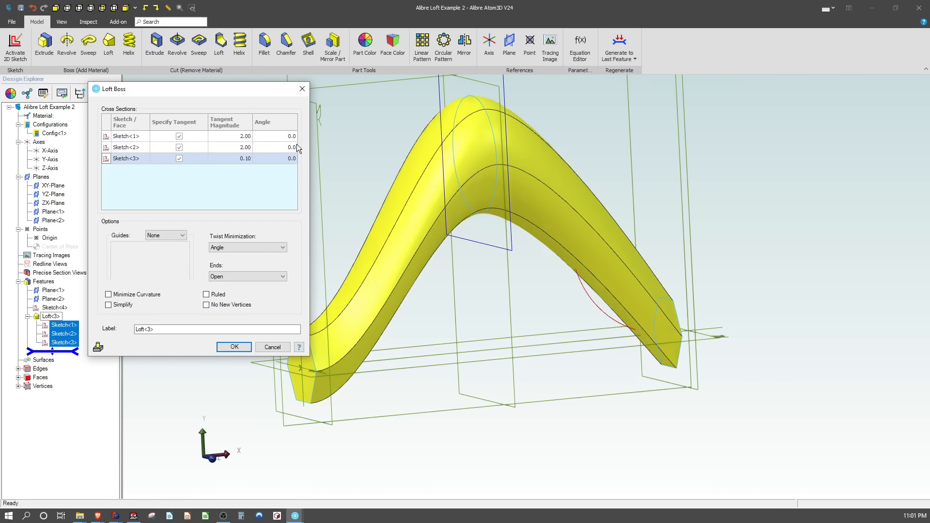
pyautogui.write('2.')
pyautogui.press('Return')
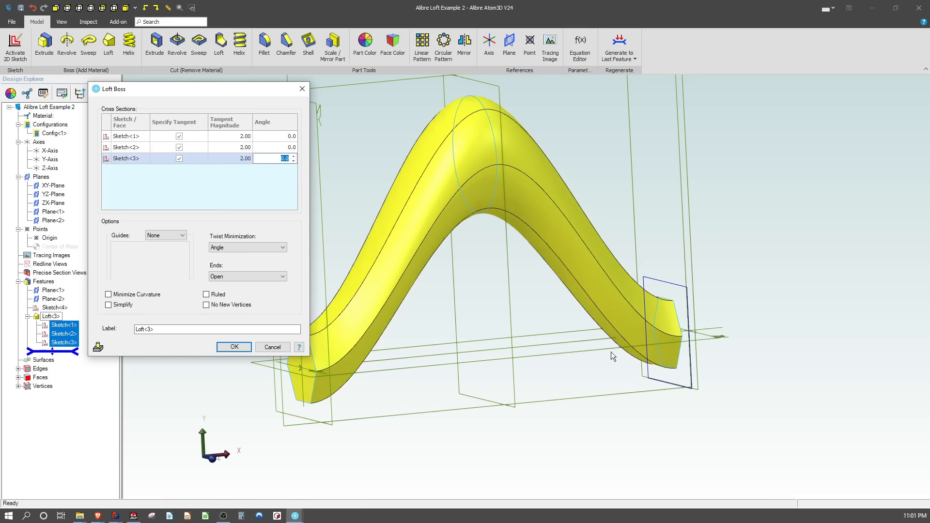
# Step: Set the tangent magnitude of all three cross sections to 3.00 and finish the loft edit
pyautogui.click(230, 139)
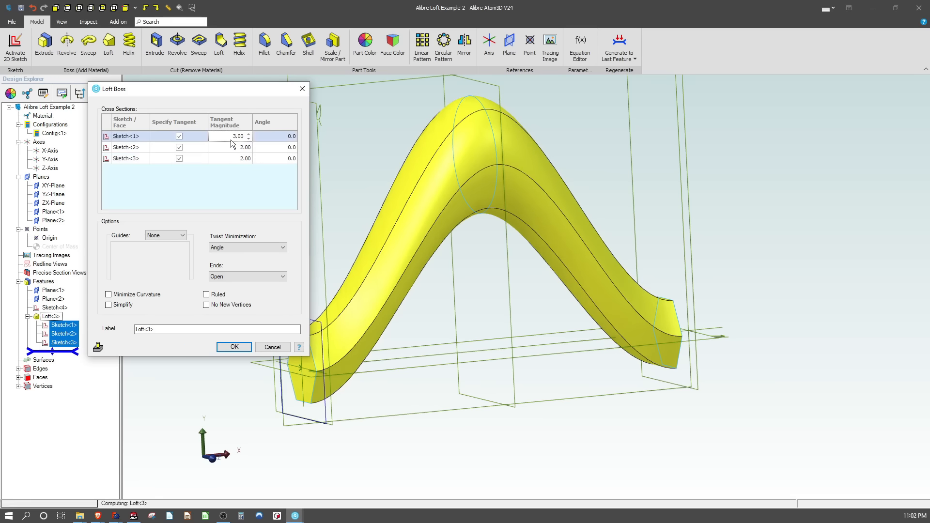
pyautogui.write('3')
pyautogui.press('Return')
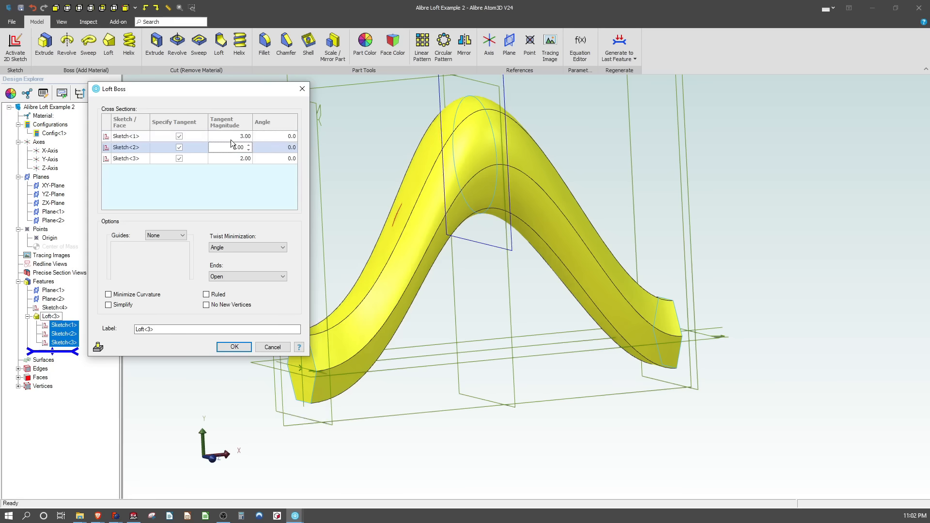
pyautogui.write('3')
pyautogui.press('Return')
pyautogui.write('3')
pyautogui.press('Return')
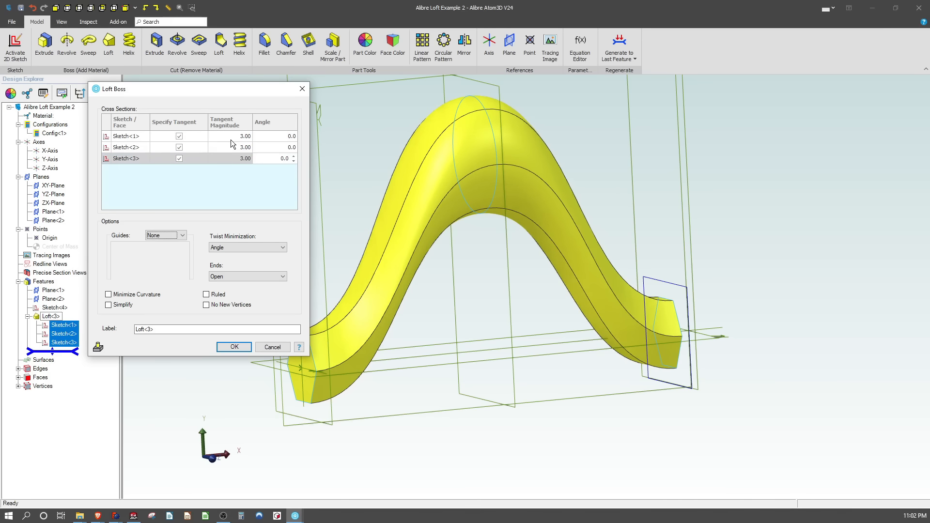
pyautogui.moveTo(407, 270)
pyautogui.mouseDown(button='middle')
pyautogui.moveTo(475, 312)
pyautogui.moveTo(438, 289)
pyautogui.moveTo(392, 290)
pyautogui.moveTo(444, 295)
pyautogui.moveTo(318, 235)
pyautogui.mouseUp(button='middle')
pyautogui.click(222, 346)
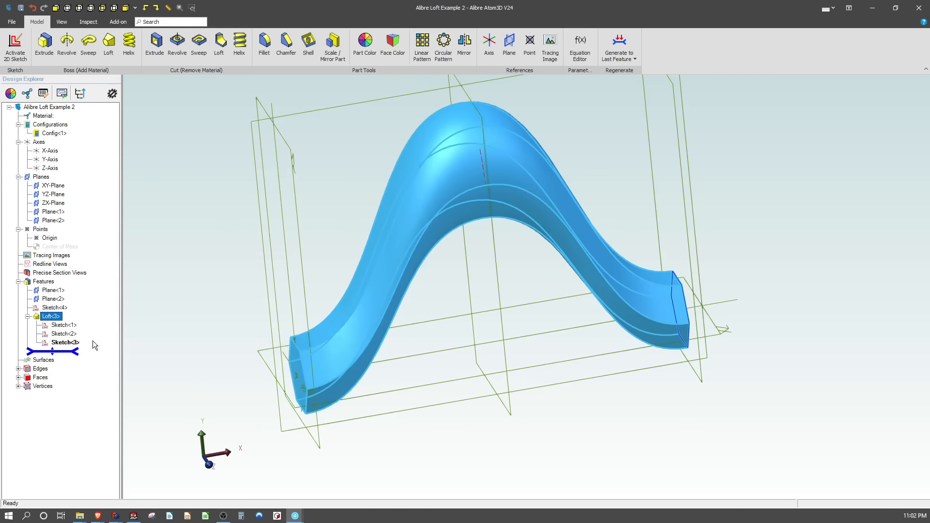
# Step: Open Sketch<3> of the loft for editing and delete its hexagon
pyautogui.rightClick(57, 344)
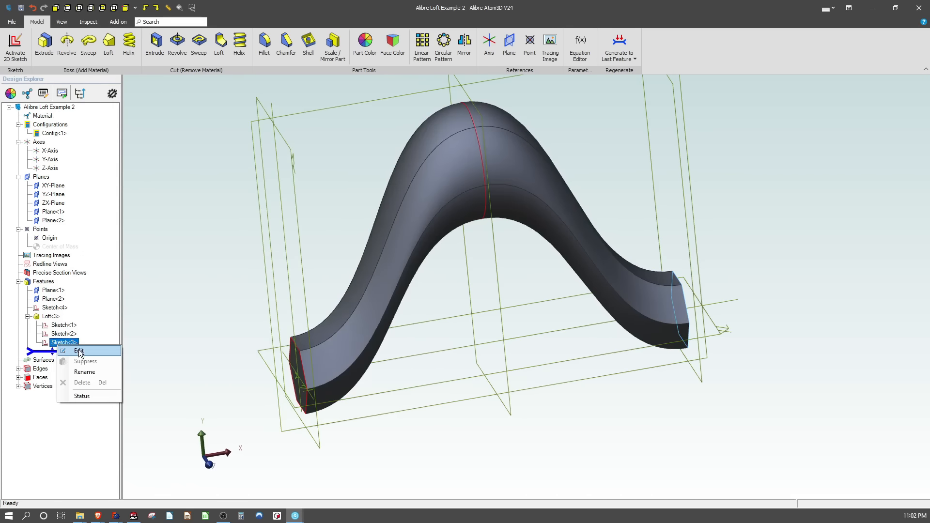
pyautogui.click(79, 350)
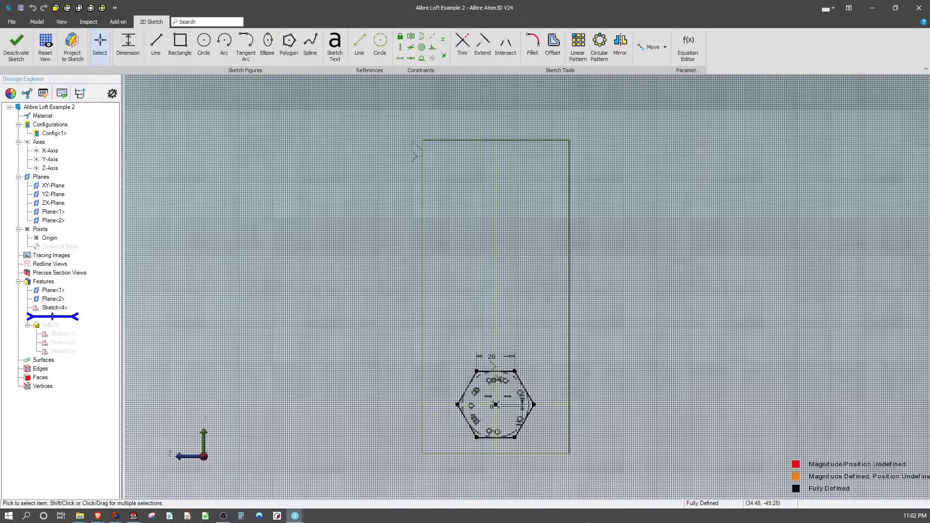
pyautogui.moveTo(394, 347)
pyautogui.mouseDown()
pyautogui.moveTo(618, 461)
pyautogui.moveTo(605, 455)
pyautogui.mouseUp()
pyautogui.press('Delete')
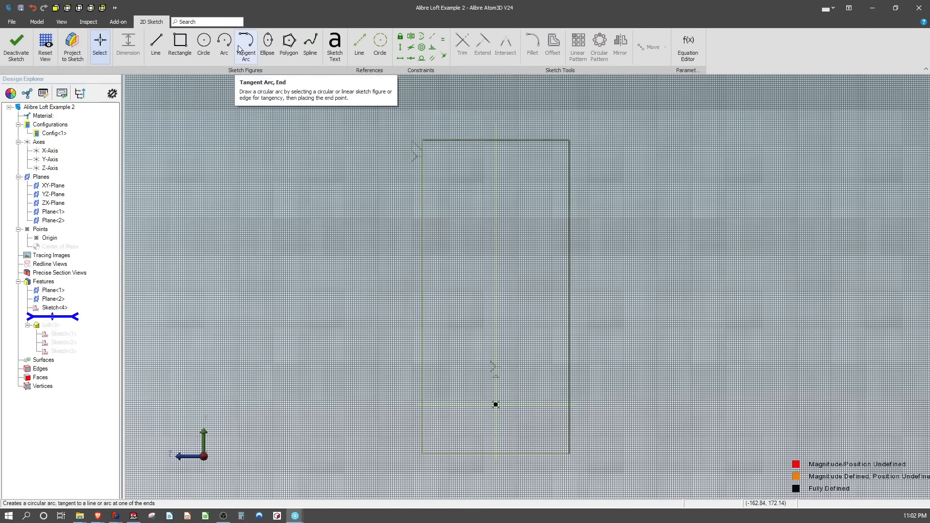
# Step: Draw a new hexagon with sides about 37 mm long, centred off to the side of the origin
pyautogui.click(289, 45)
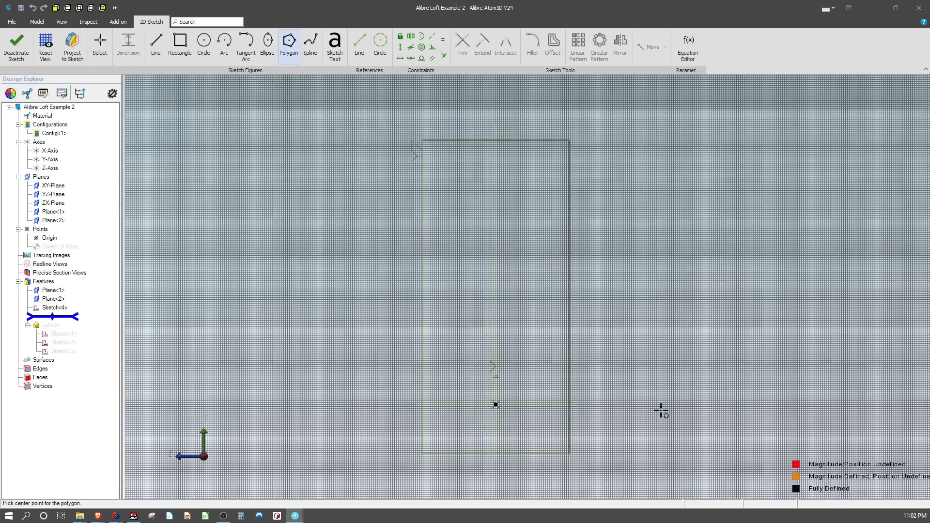
pyautogui.click(634, 411)
pyautogui.press('Escape')
pyautogui.click(577, 409)
pyautogui.click(631, 383)
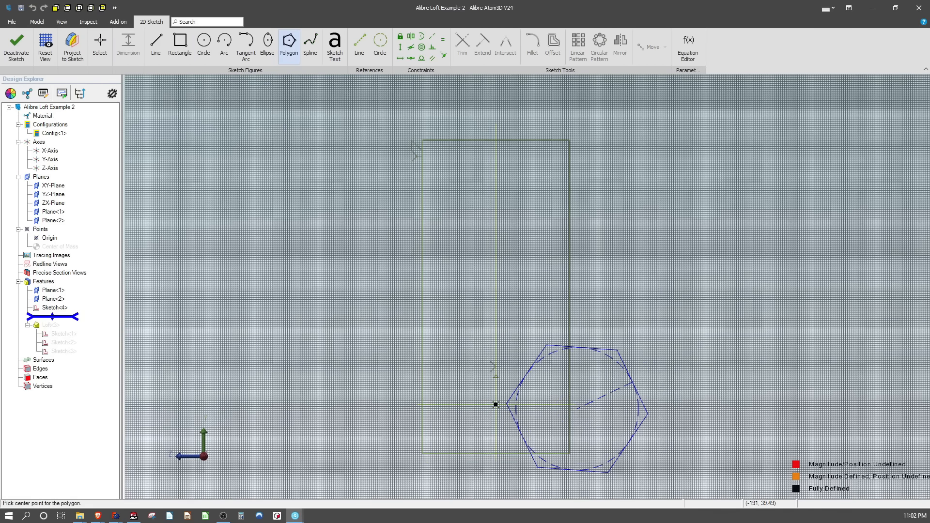
pyautogui.press('Escape')
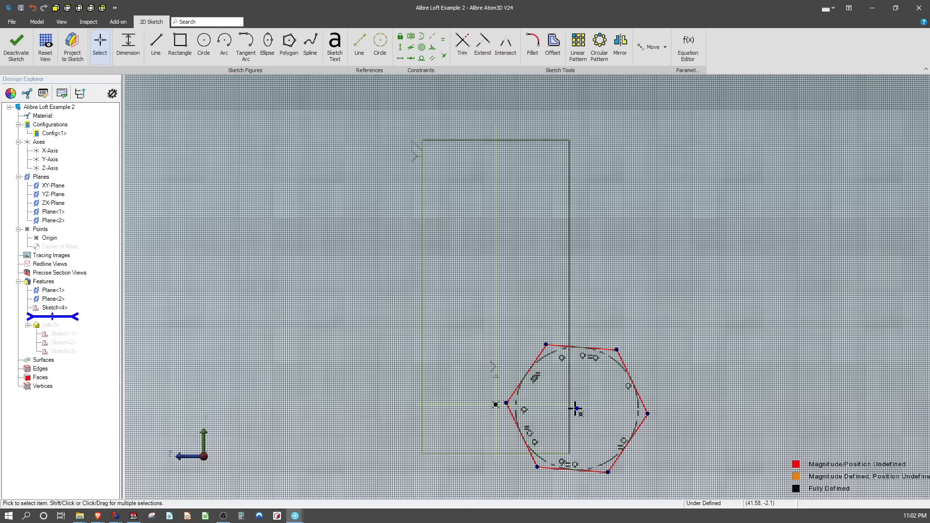
# Step: Constrain the hexagon's centre level with the origin and make its upper edge horizontal
pyautogui.click(494, 404)
pyautogui.keyDown('shift'); pyautogui.click(577, 408); pyautogui.keyUp('shift')
pyautogui.click(400, 60)
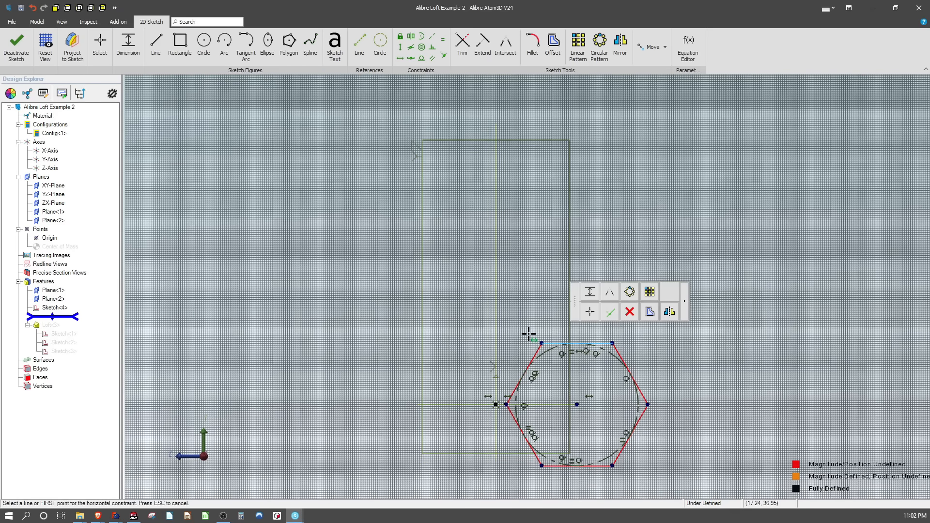
pyautogui.click(550, 341)
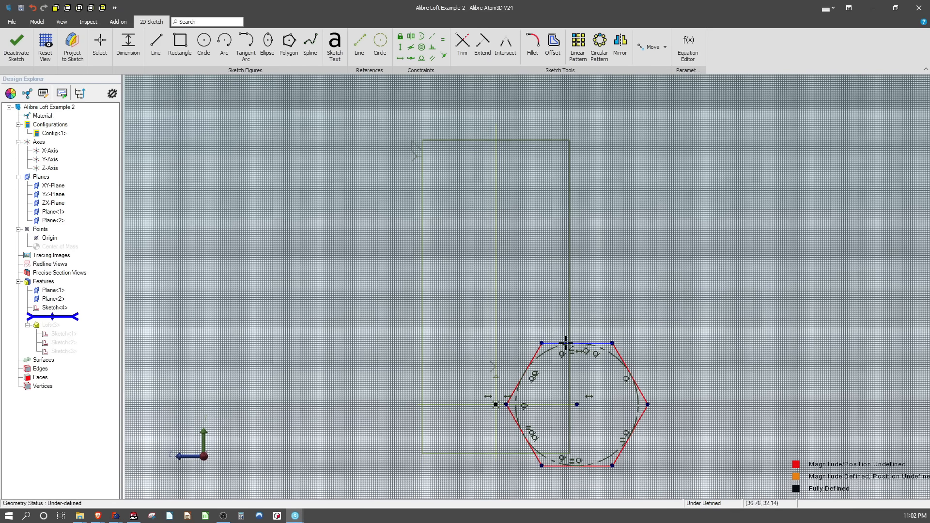
# Step: Dimension the hexagon's upper edge to 20 mm
pyautogui.press('d')
pyautogui.click(551, 343)
pyautogui.click(543, 299)
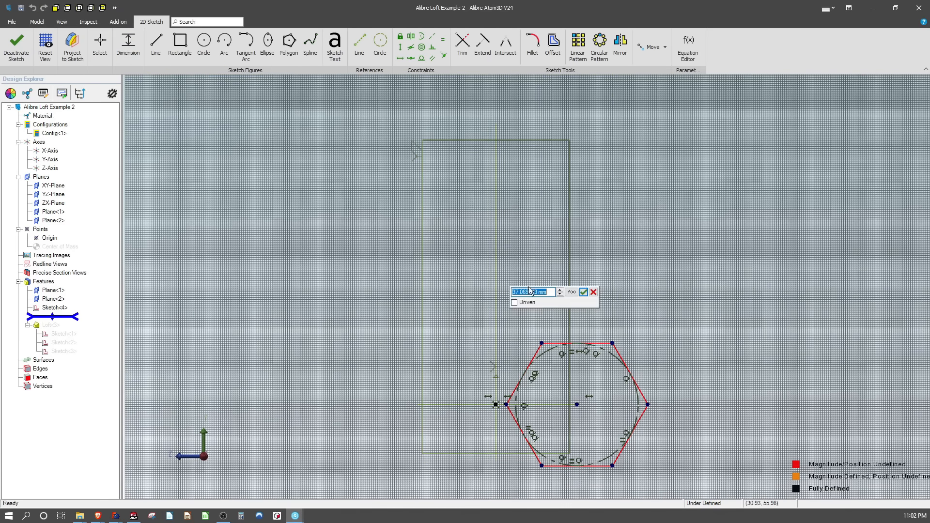
pyautogui.write('20')
pyautogui.press('Return')
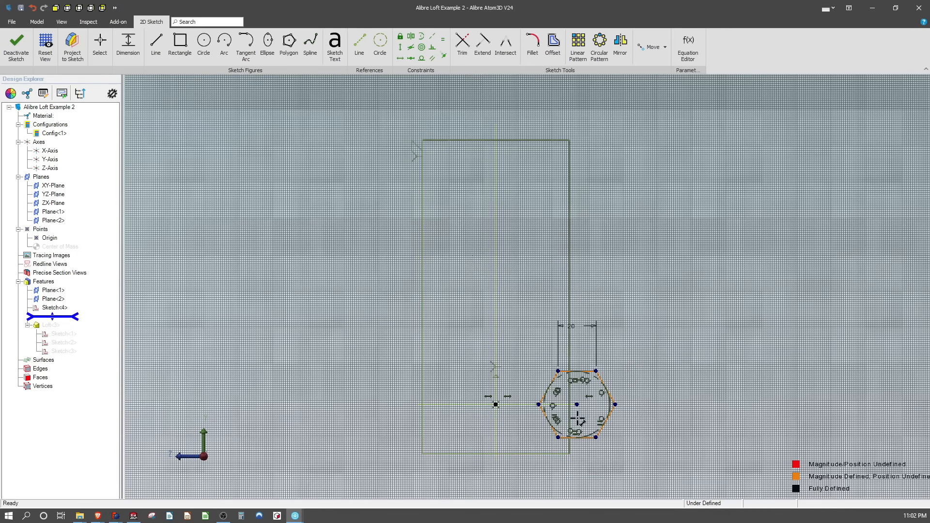
# Step: Dimension the horizontal distance from the origin to the hexagon's centre as 100 mm
pyautogui.click(577, 404)
pyautogui.click(495, 404)
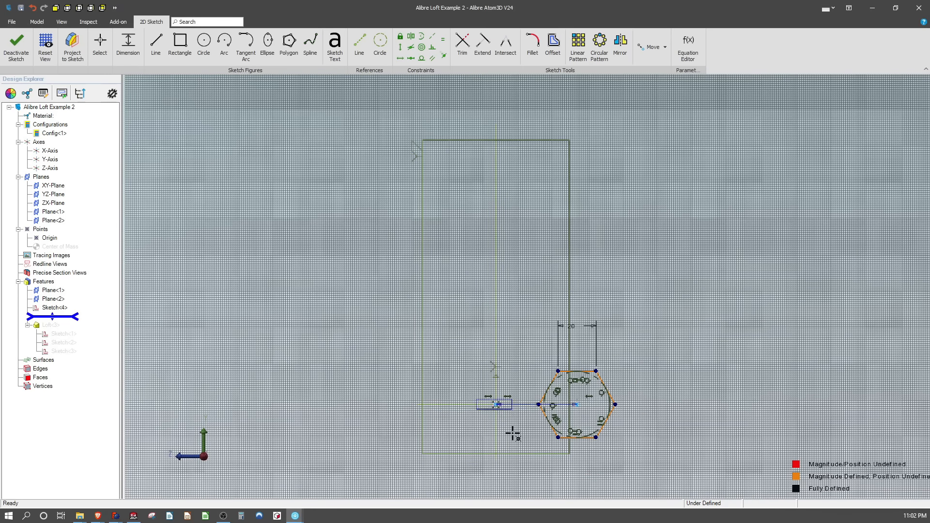
pyautogui.click(515, 443)
pyautogui.write('100')
pyautogui.press('Return')
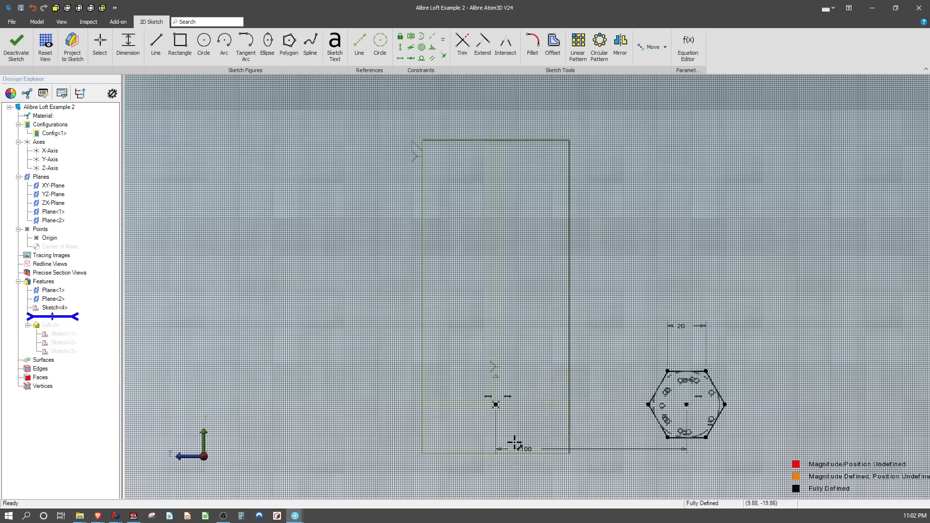
# Step: Close the sketch and inspect the updated loft from several angles
pyautogui.click(18, 51)
pyautogui.click(367, 366)
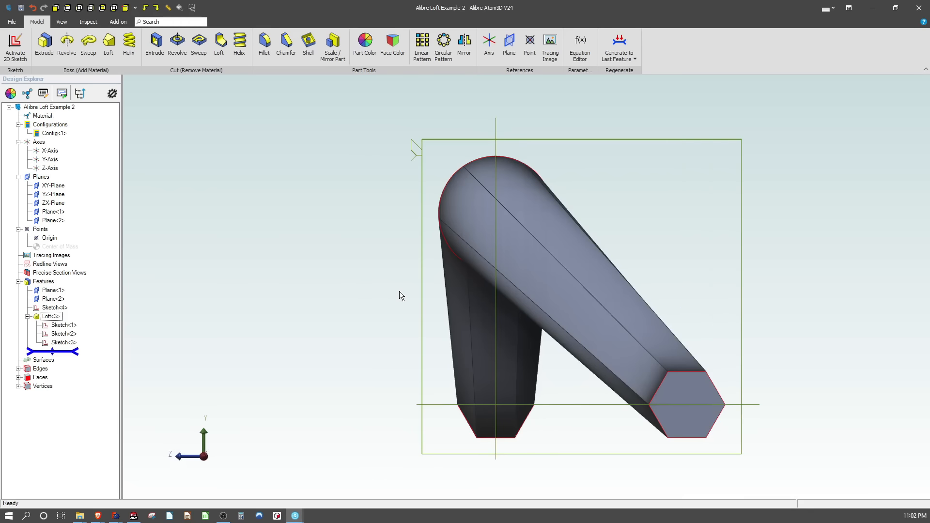
pyautogui.moveTo(399, 292); pyautogui.dragTo(537, 275, button='right')
pyautogui.moveTo(749, 335); pyautogui.dragTo(315, 389, button='right')
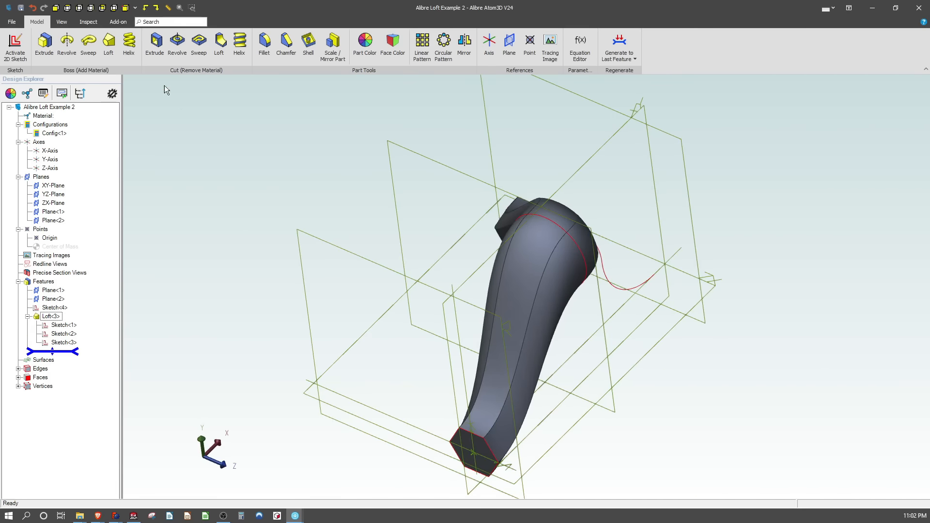
# Step: Reopen Loft<3> for editing and examine the tangent magnitude, angle and guide options of its cross sections
pyautogui.click(49, 317)
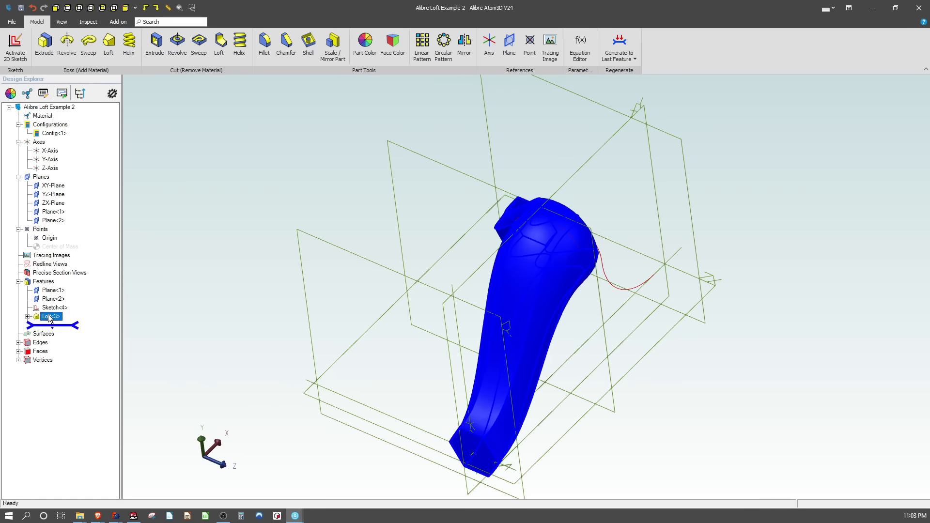
pyautogui.rightClick(48, 316)
pyautogui.click(63, 320)
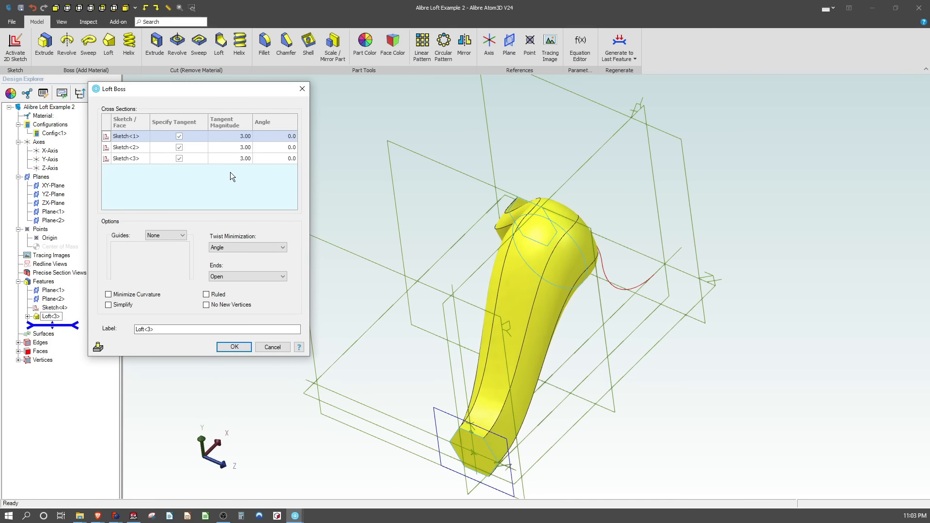
pyautogui.click(288, 136)
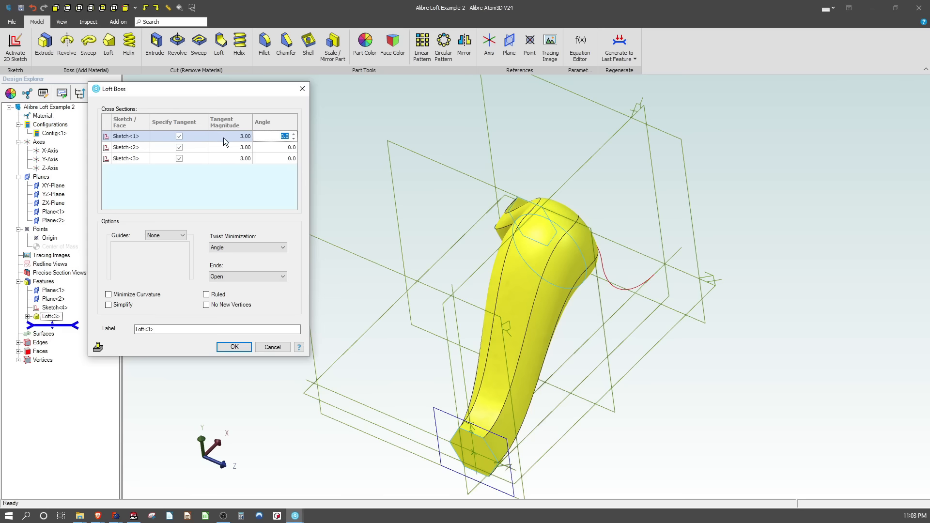
pyautogui.click(236, 147)
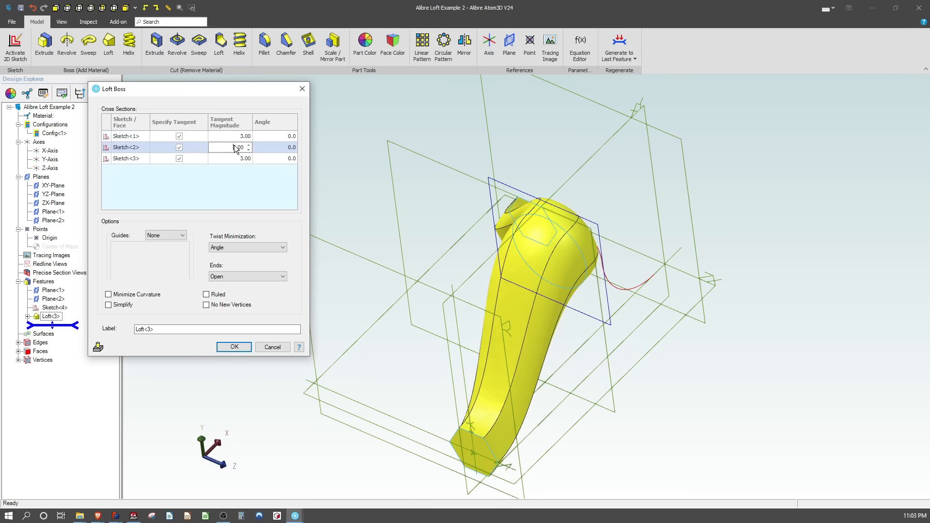
pyautogui.click(232, 159)
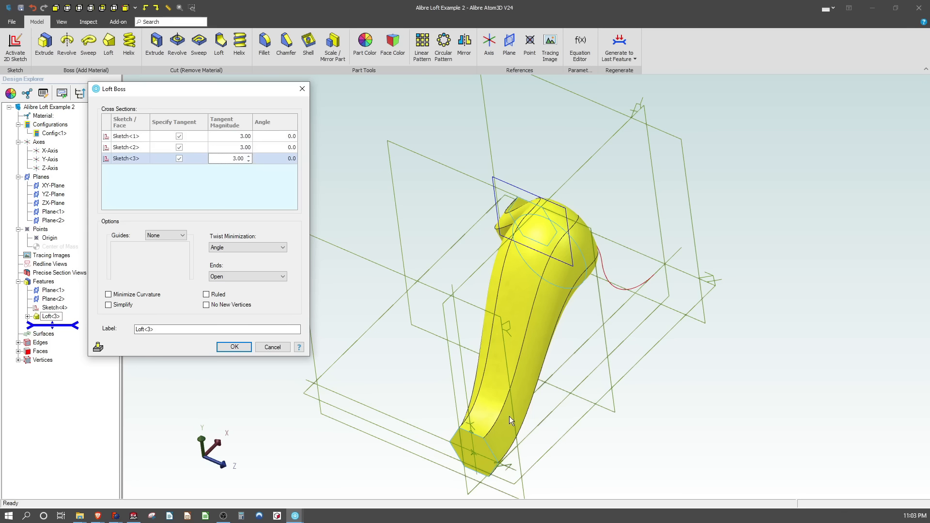
pyautogui.click(182, 236)
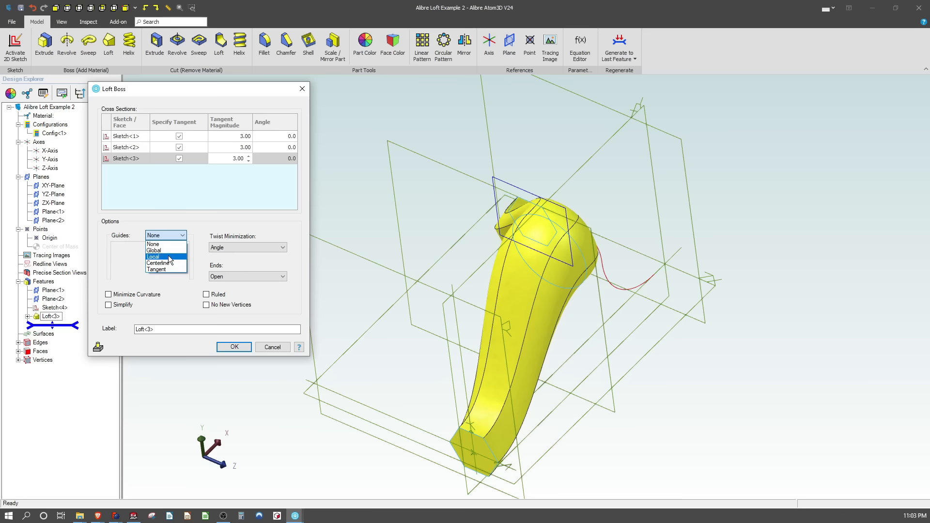
pyautogui.click(209, 216)
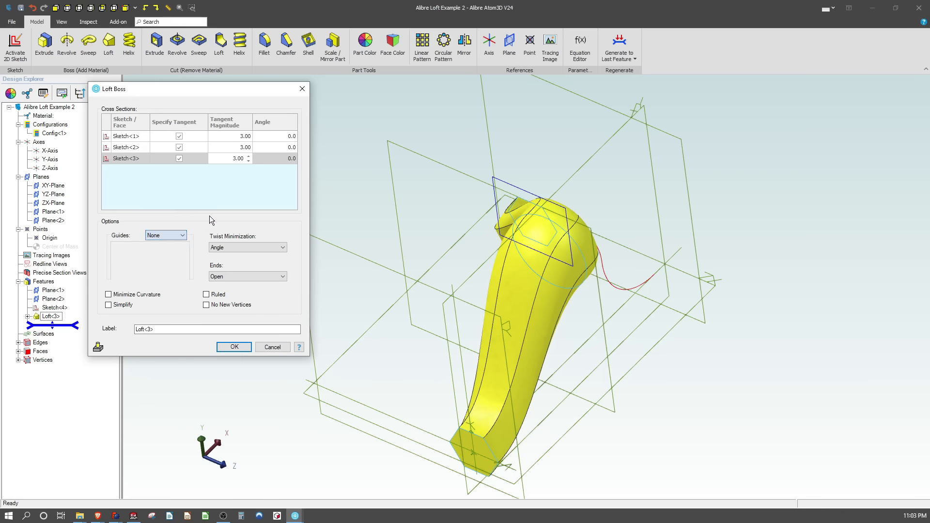
# Step: Try Distance as the loft's twist minimization, switch it to None, and turn on the Ruled option
pyautogui.click(252, 248)
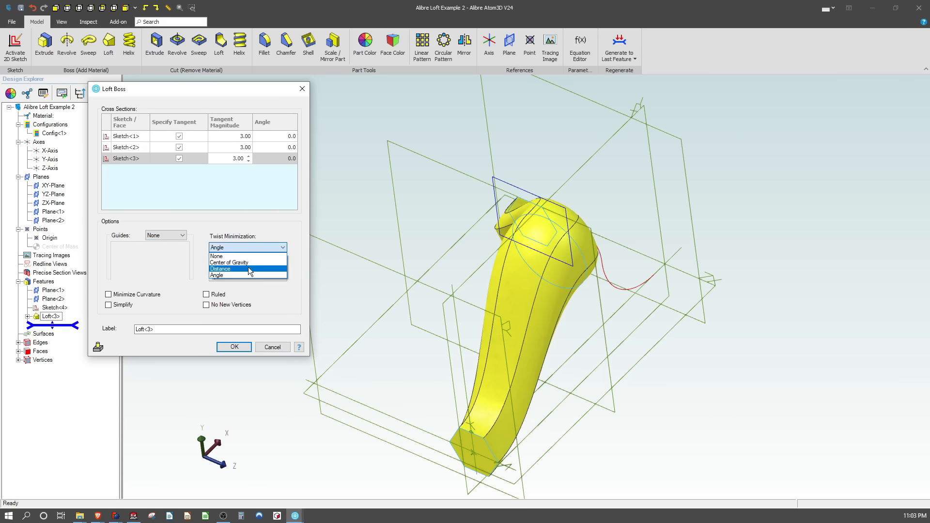
pyautogui.click(247, 270)
pyautogui.click(252, 248)
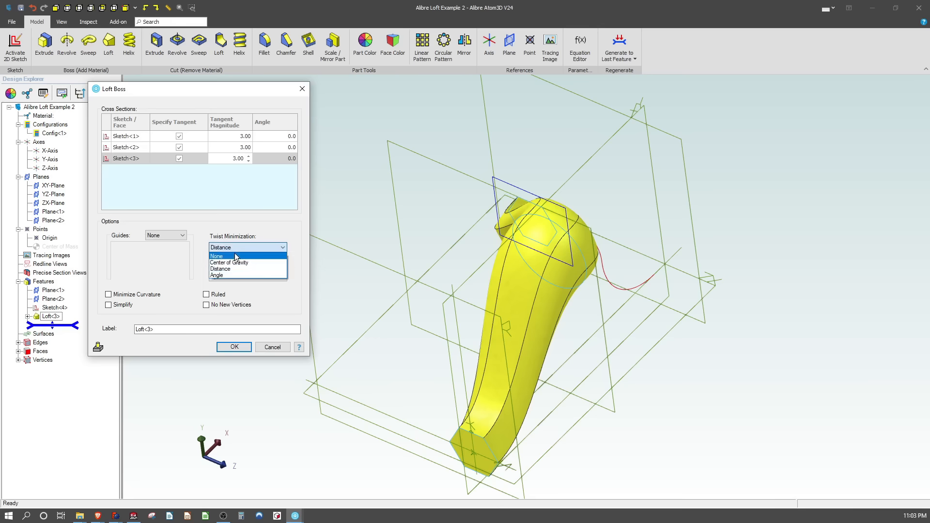
pyautogui.click(234, 255)
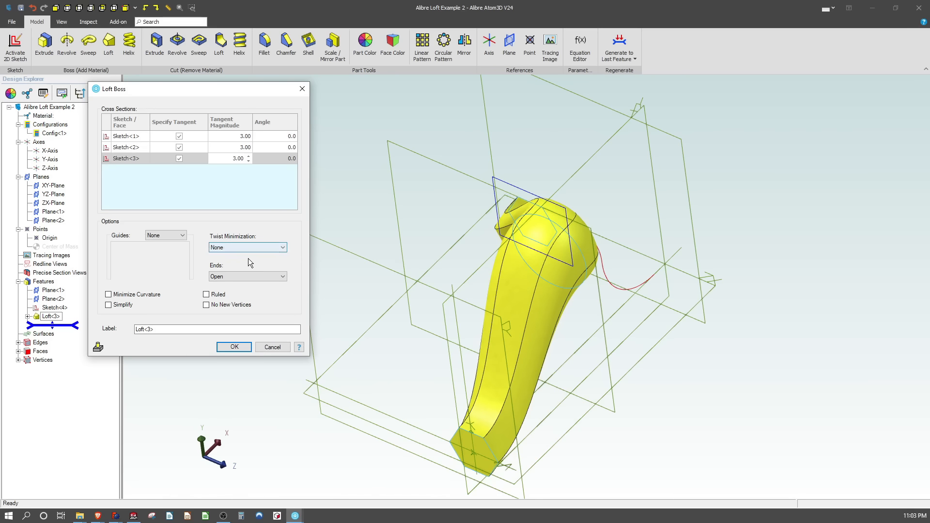
pyautogui.click(207, 295)
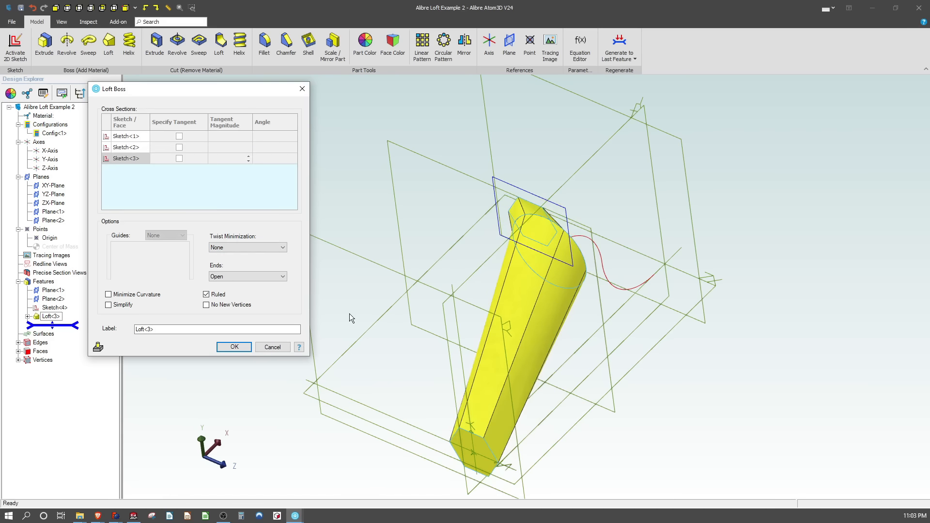
# Step: Inspect the ruled loft preview from the side and discard the changes to Loft<3>
pyautogui.moveTo(349, 313); pyautogui.dragTo(380, 320, button='middle')
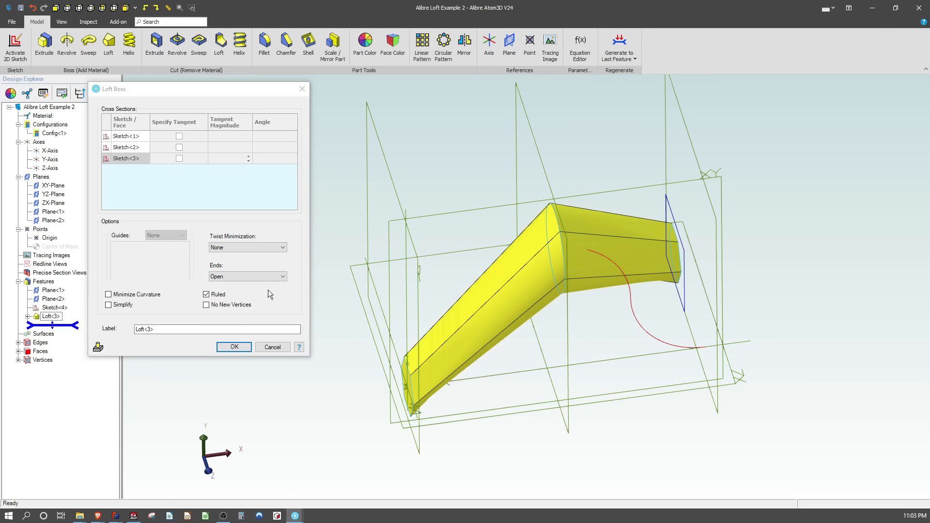
pyautogui.click(272, 347)
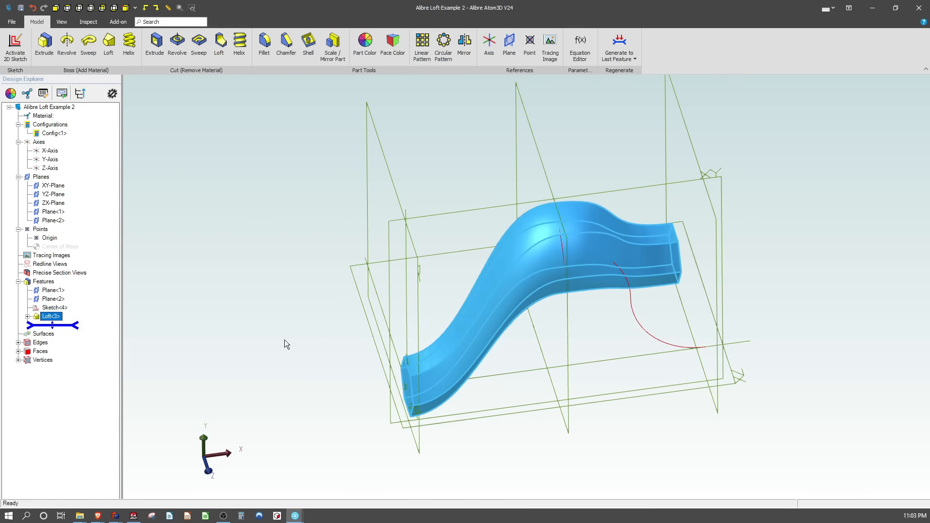
pyautogui.moveTo(283, 340); pyautogui.dragTo(225, 340, button='middle')
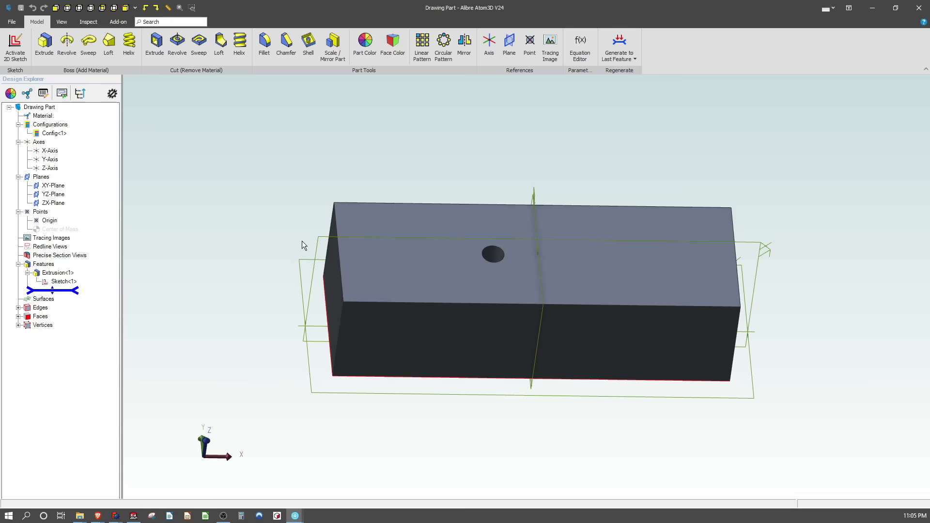
# Step: Shell the block in Drawing Part with its top face removed and a standard thickness of .300", and inspect the hollow interior
pyautogui.click(388, 265)
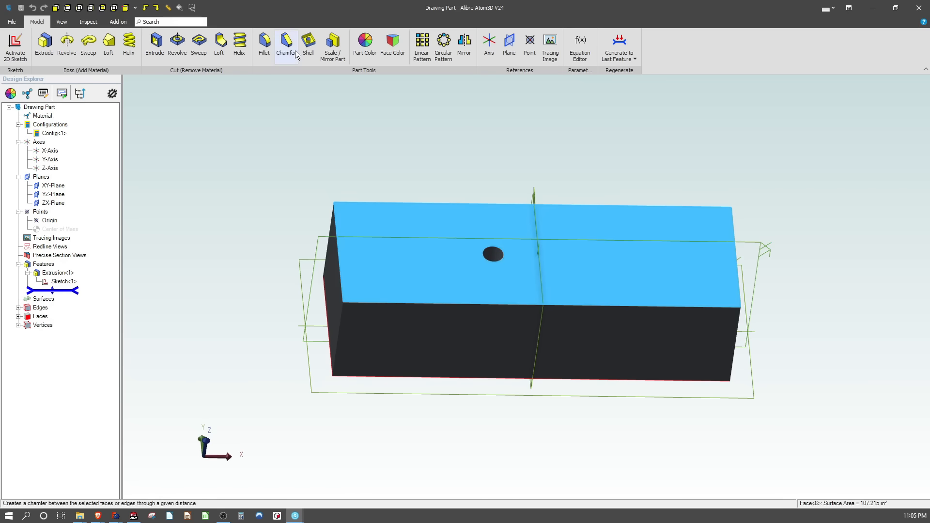
pyautogui.click(310, 46)
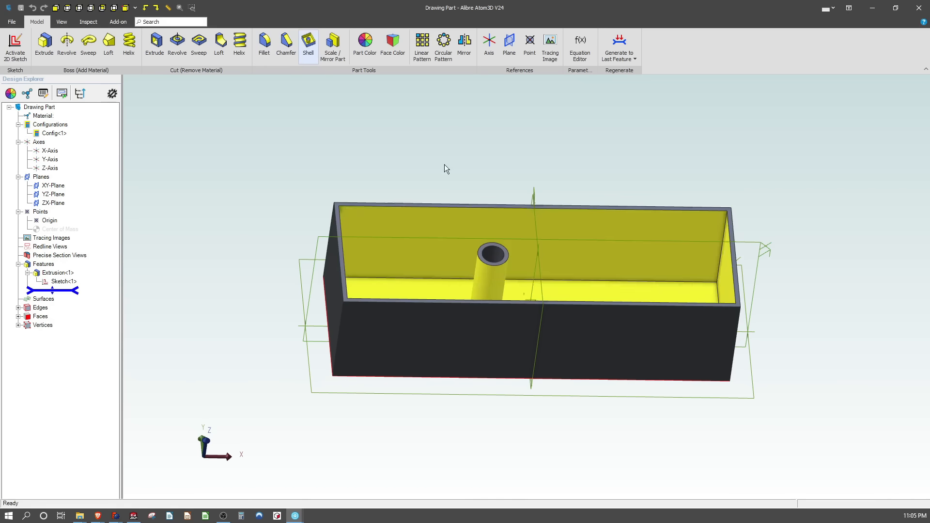
pyautogui.moveTo(0, 118); pyautogui.dragTo(280, 131)
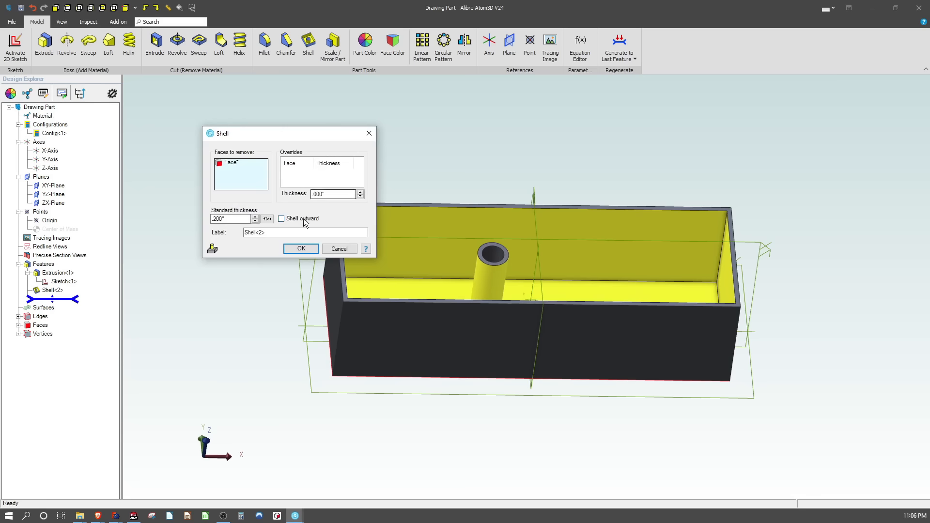
pyautogui.click(255, 216)
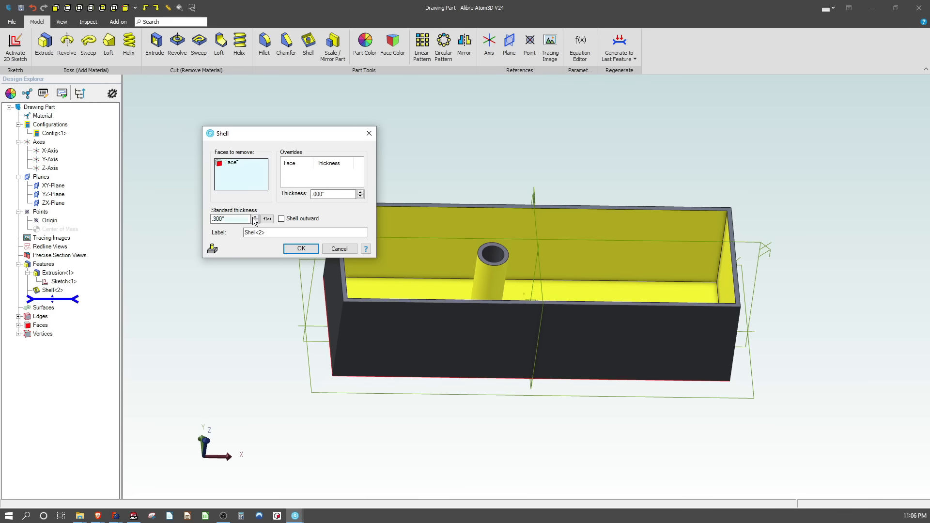
pyautogui.click(300, 248)
pyautogui.moveTo(274, 213); pyautogui.dragTo(241, 216, button='right')
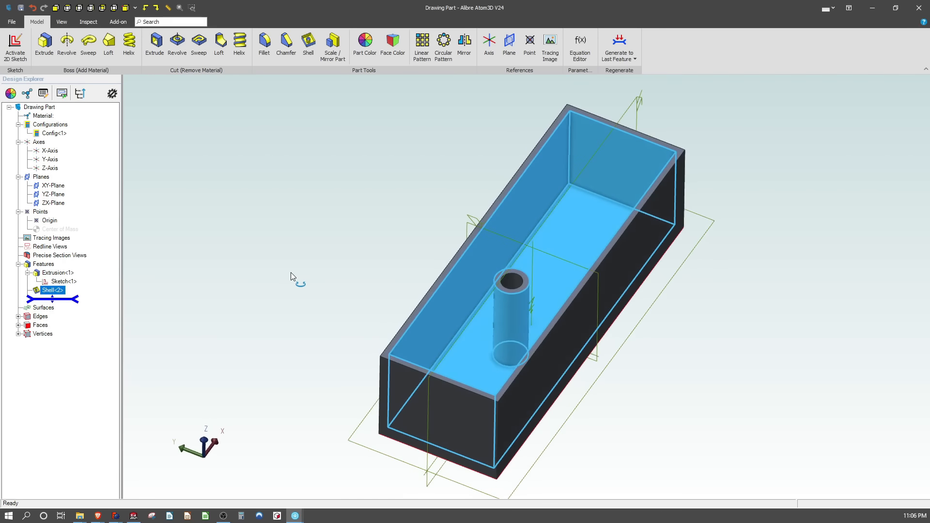
pyautogui.scroll(3, 495, 376)
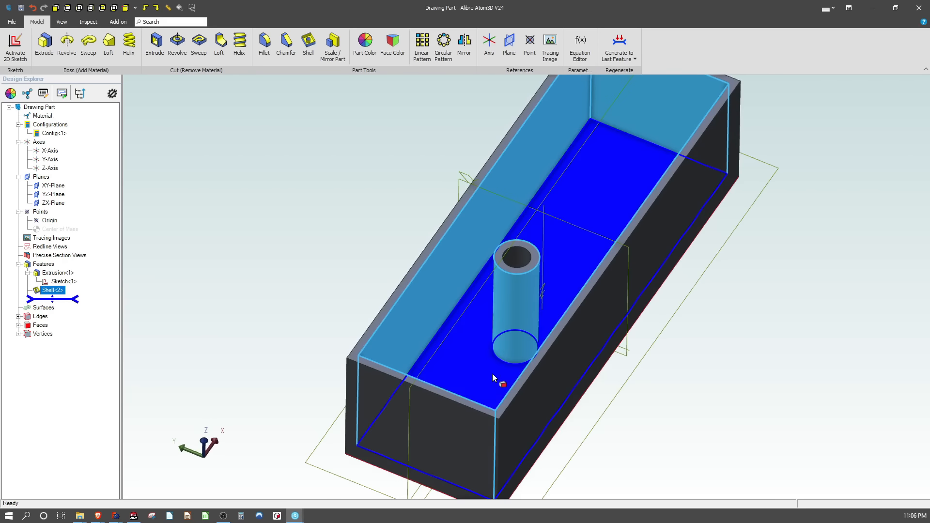
pyautogui.click(365, 294)
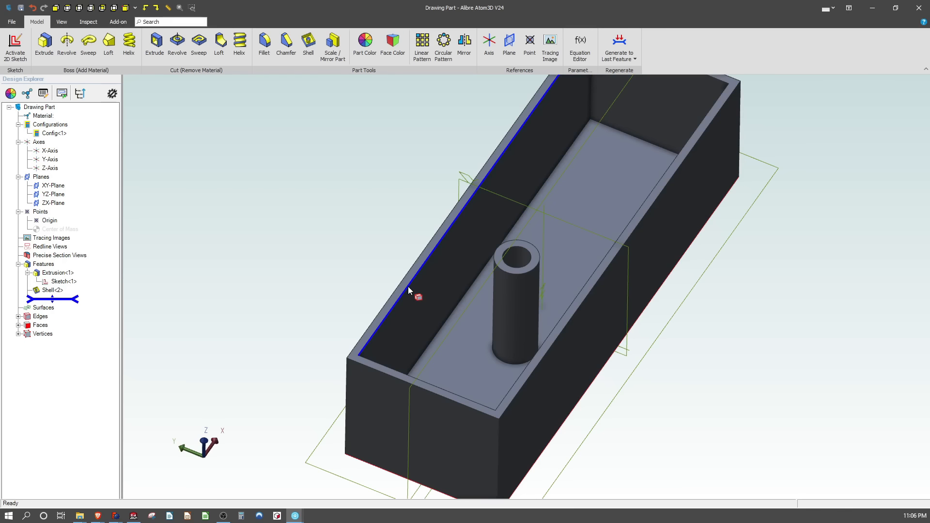
# Step: Add a second shell with the top rim face removed and a standard thickness of .005", and inspect the thin walls
pyautogui.scroll(1, 380, 329)
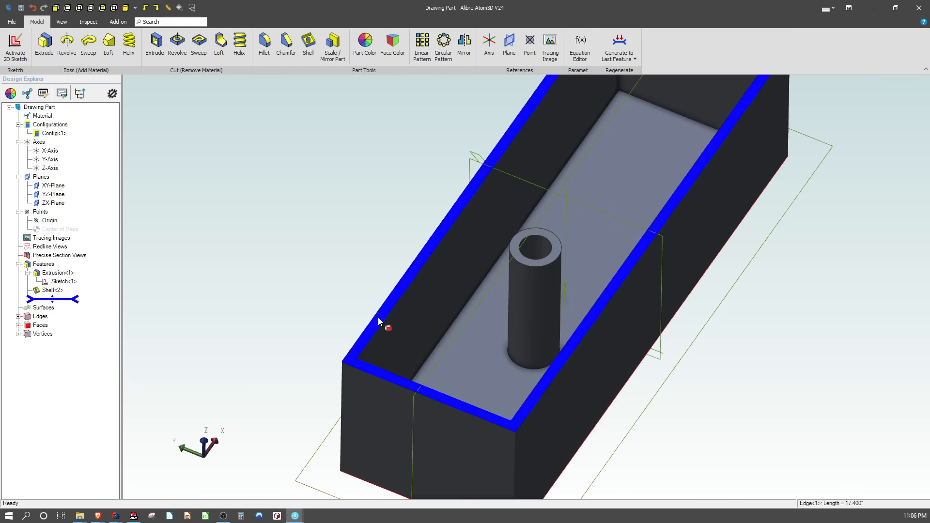
pyautogui.click(420, 266)
pyautogui.click(309, 44)
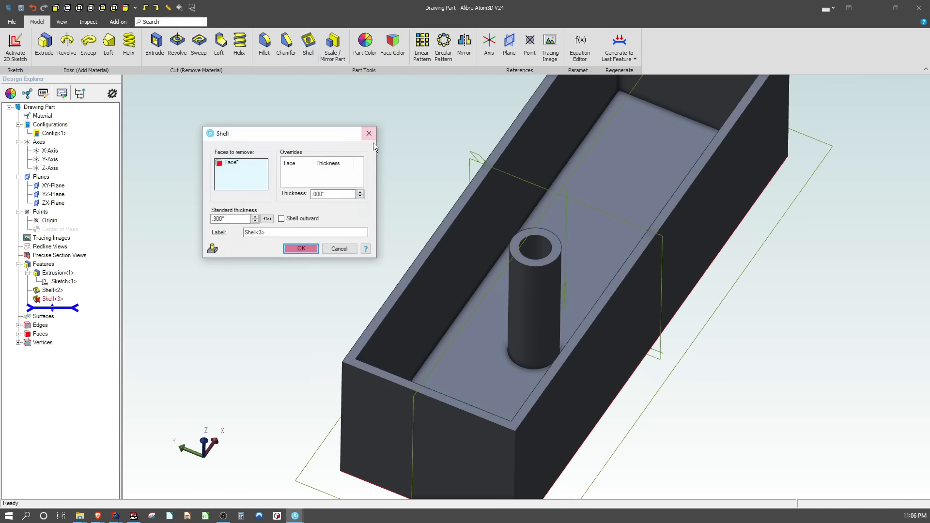
pyautogui.doubleClick(230, 218)
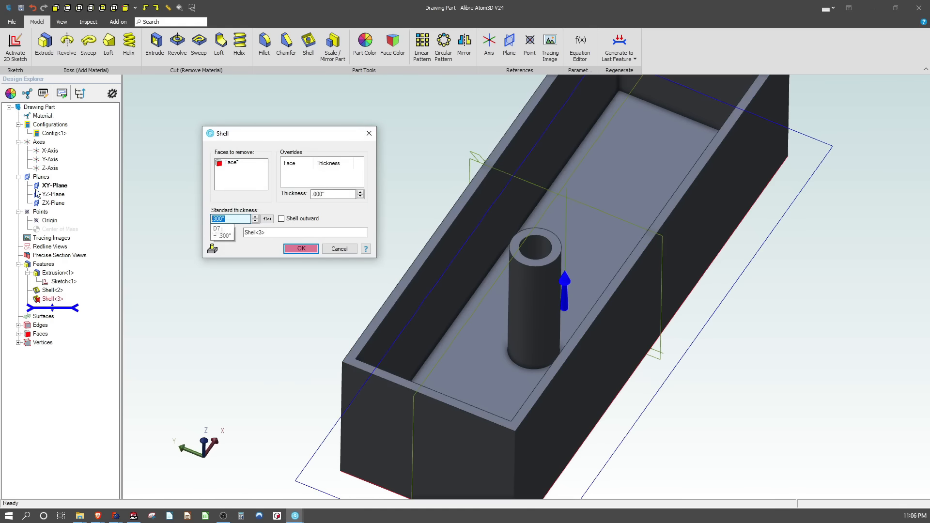
pyautogui.write('.005')
pyautogui.press('Return')
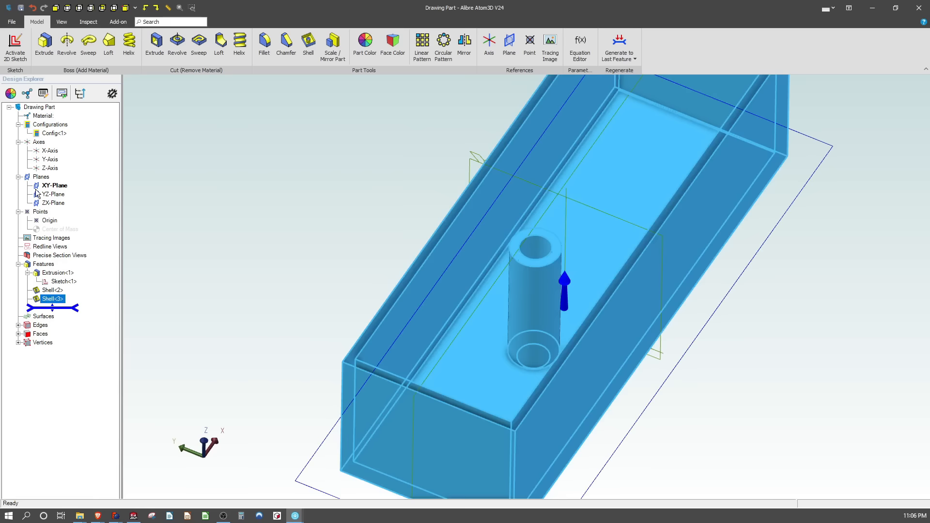
pyautogui.scroll(6, 348, 371)
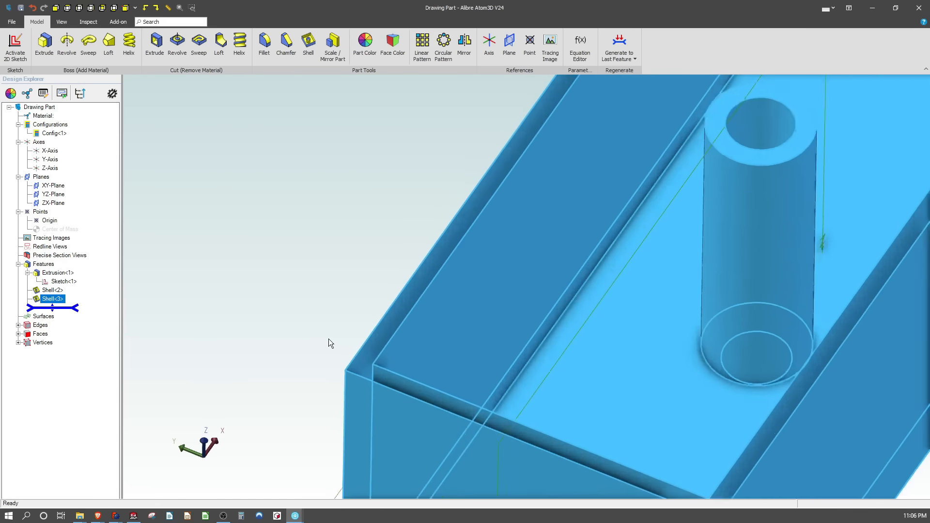
pyautogui.click(347, 334)
pyautogui.moveTo(338, 339); pyautogui.dragTo(723, 238, button='middle')
pyautogui.scroll(-3, 315, 341)
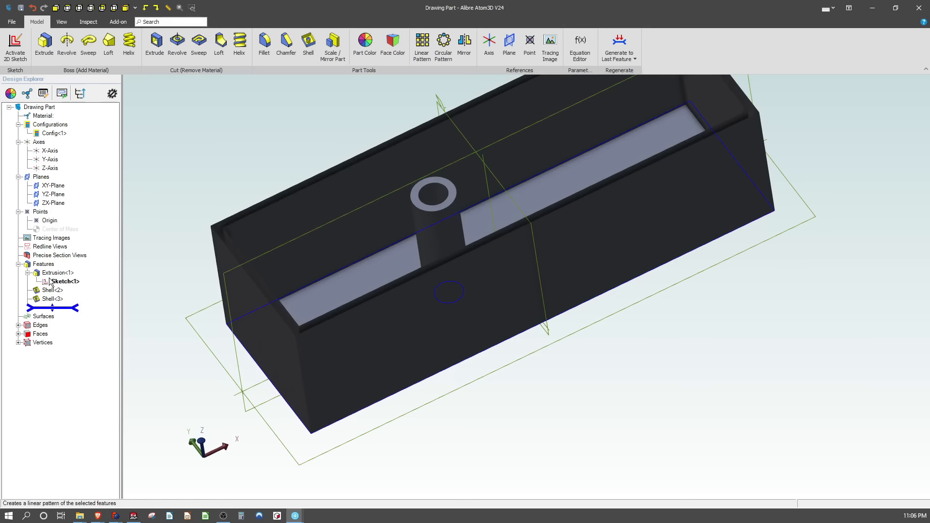
# Step: Delete both shell features, Shell<3> and Shell<2>, from the block
pyautogui.click(41, 266)
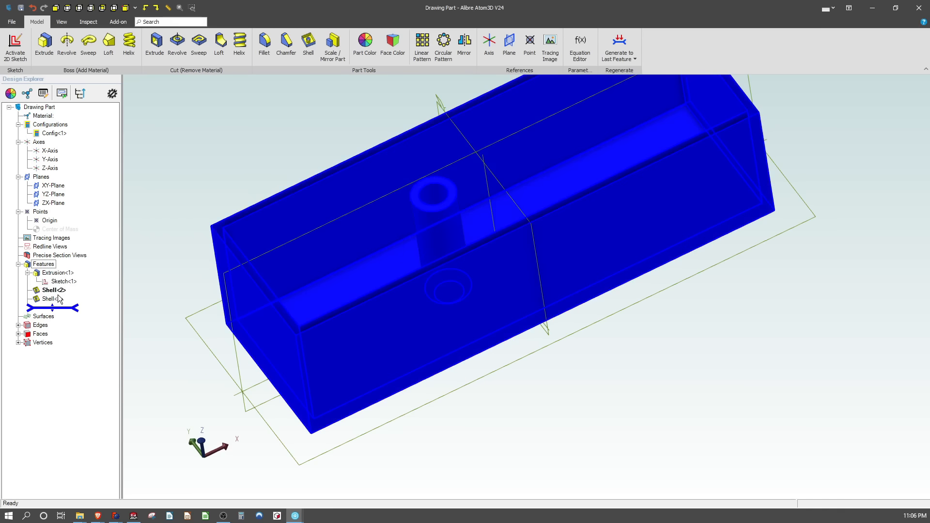
pyautogui.click(45, 299)
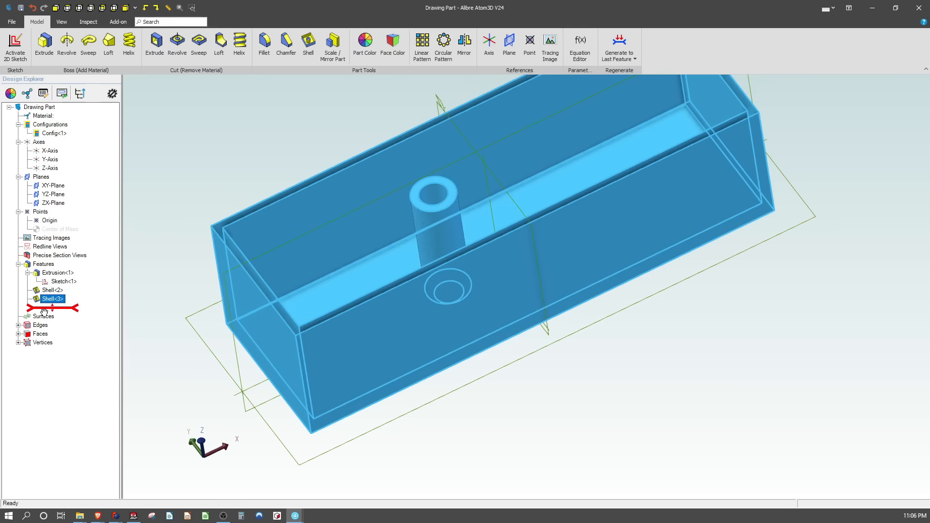
pyautogui.press('Delete')
pyautogui.click(47, 291)
pyautogui.press('Delete')
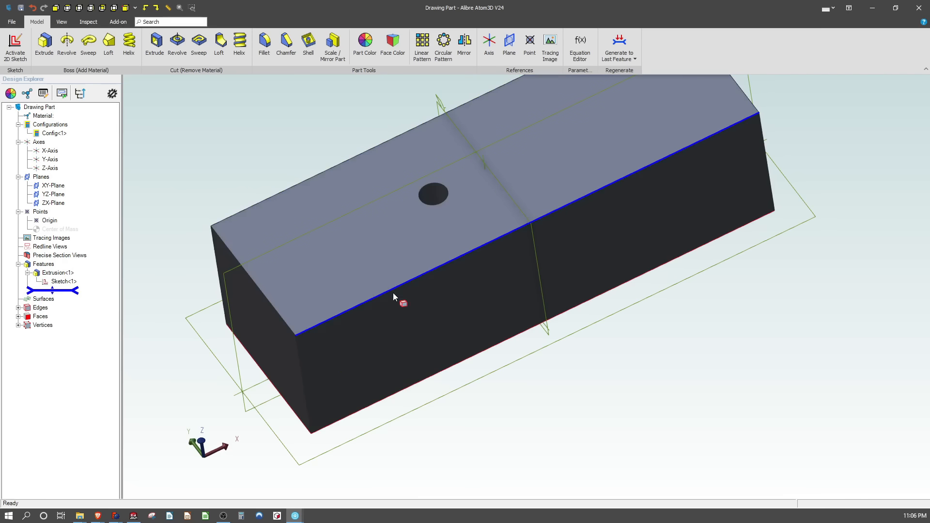
# Step: Sketch a circle near a corner of the block's top face, beside the short edge closest to the existing hole, and close the sketch
pyautogui.click(313, 239)
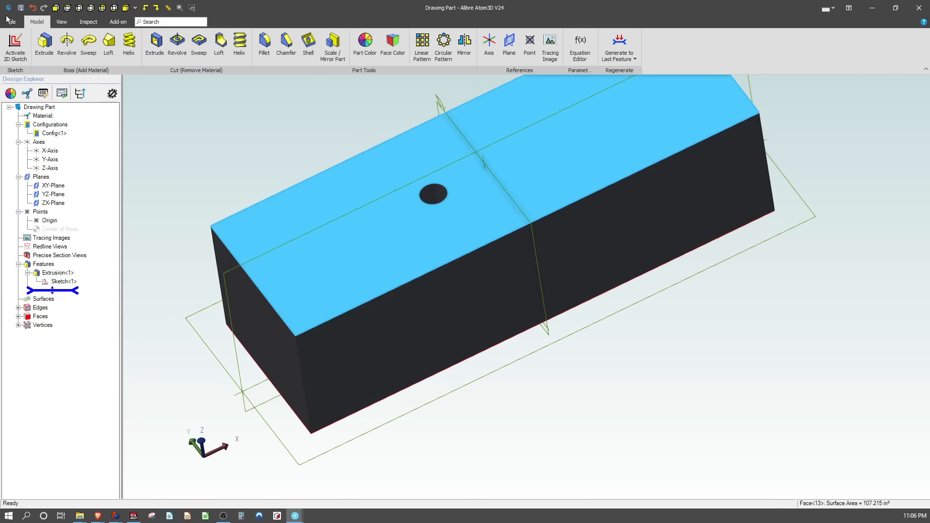
pyautogui.click(15, 44)
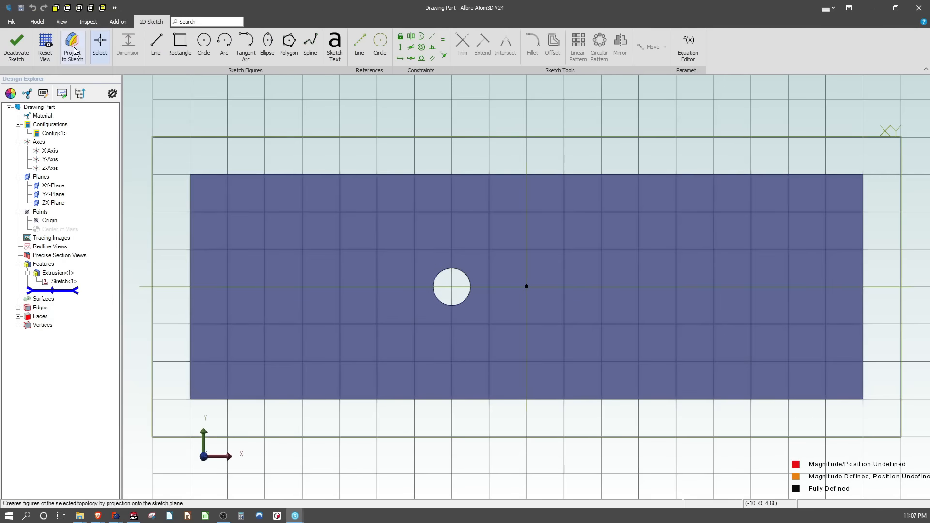
pyautogui.click(197, 40)
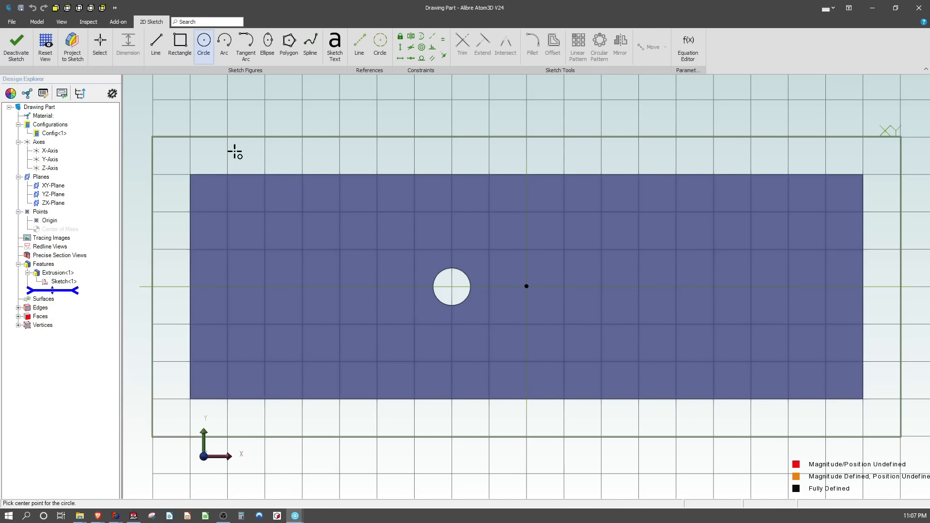
pyautogui.click(252, 235)
pyautogui.click(283, 244)
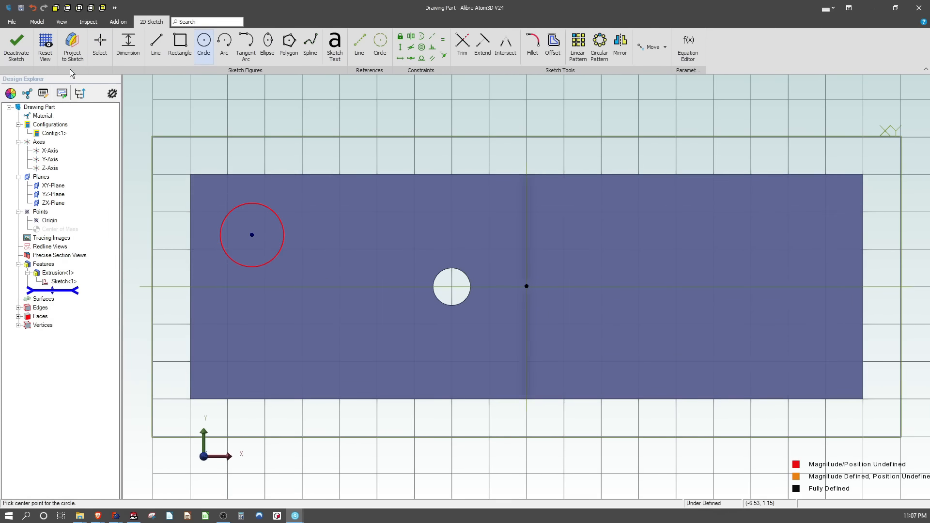
pyautogui.click(16, 44)
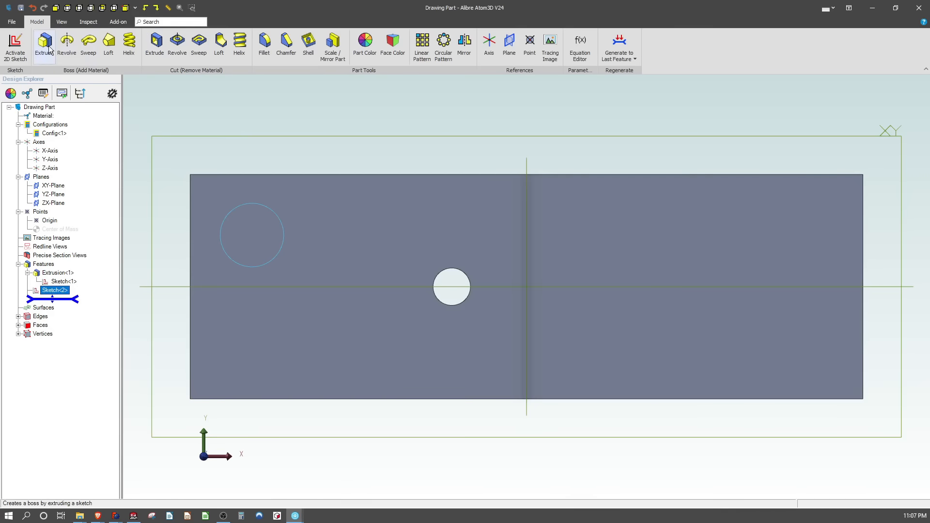
# Step: Extrude-cut the circle 5.000" into the block along its normal and inspect the new hole
pyautogui.click(154, 44)
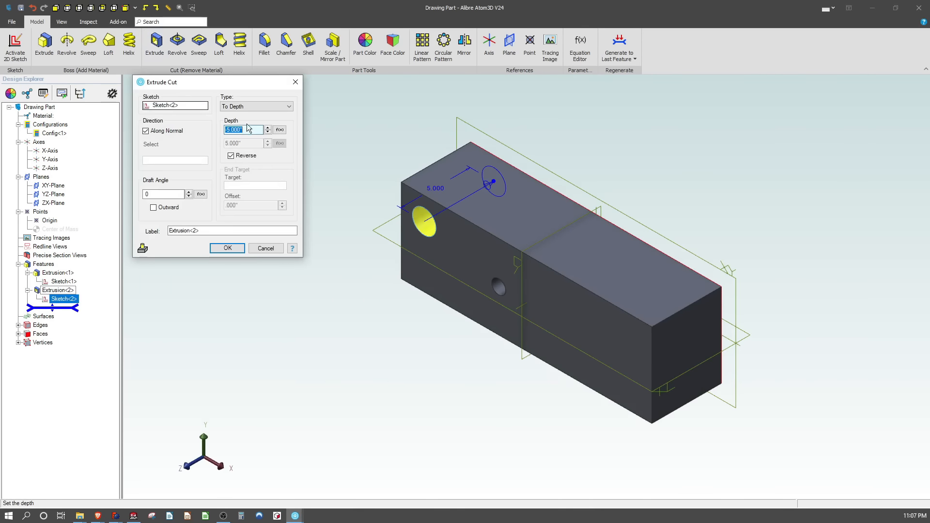
pyautogui.click(235, 247)
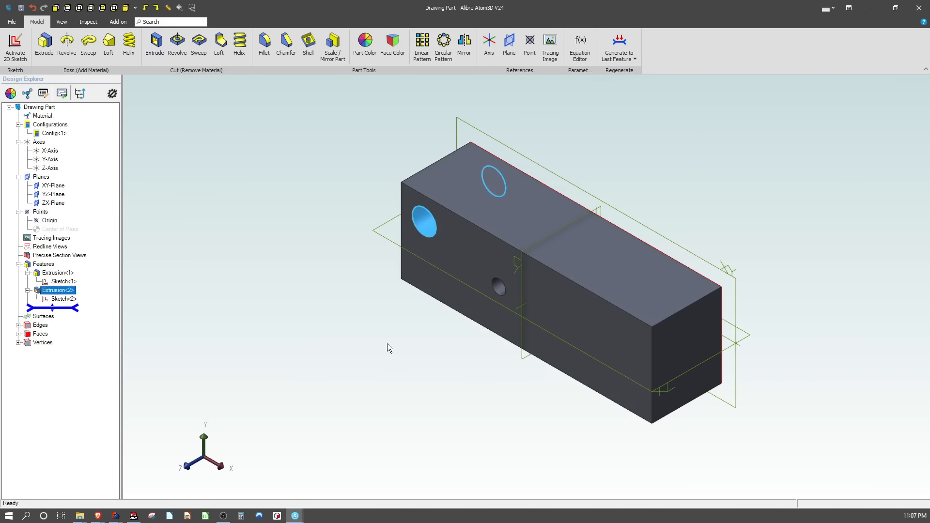
pyautogui.moveTo(387, 343); pyautogui.dragTo(437, 307, button='middle')
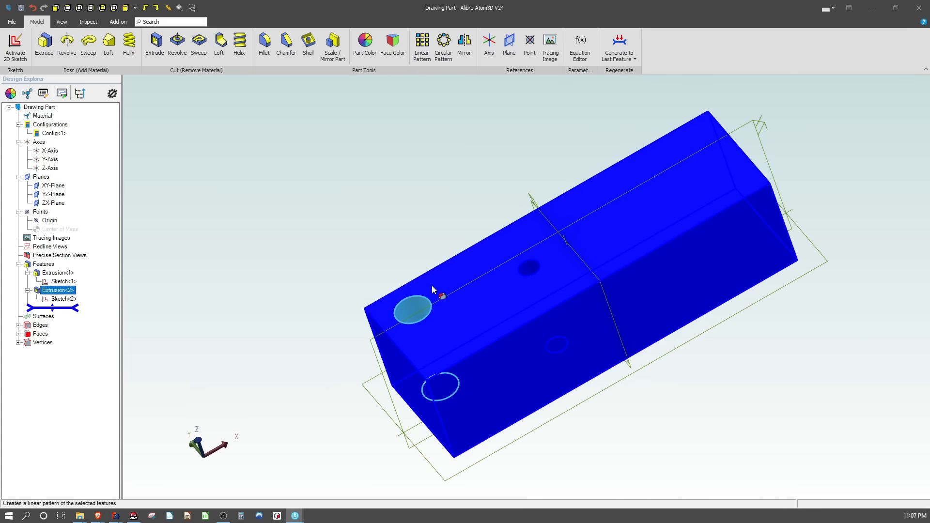
pyautogui.scroll(1, 431, 290)
# Step: Set up a linear feature pattern of the new hole along the block's long top edge with 2.000" spacing
pyautogui.click(422, 46)
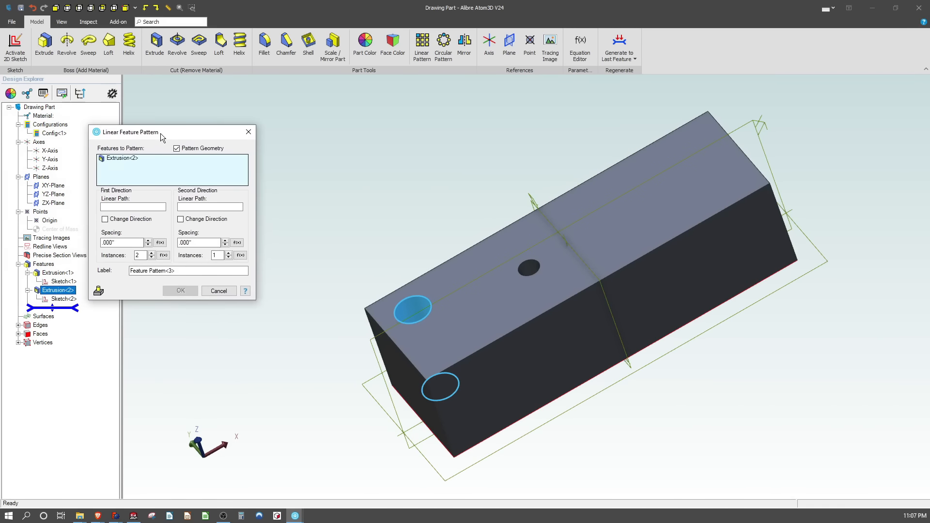
pyautogui.scroll(3, 413, 239)
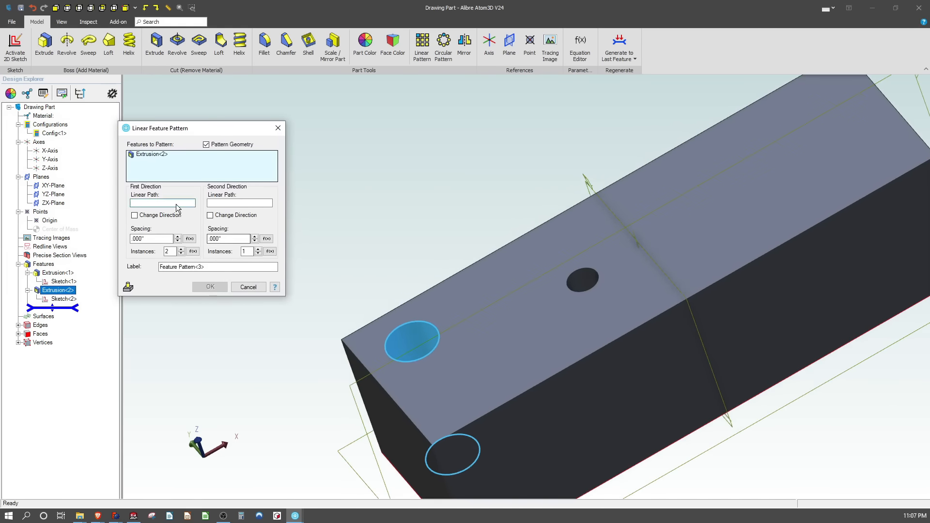
pyautogui.click(446, 279)
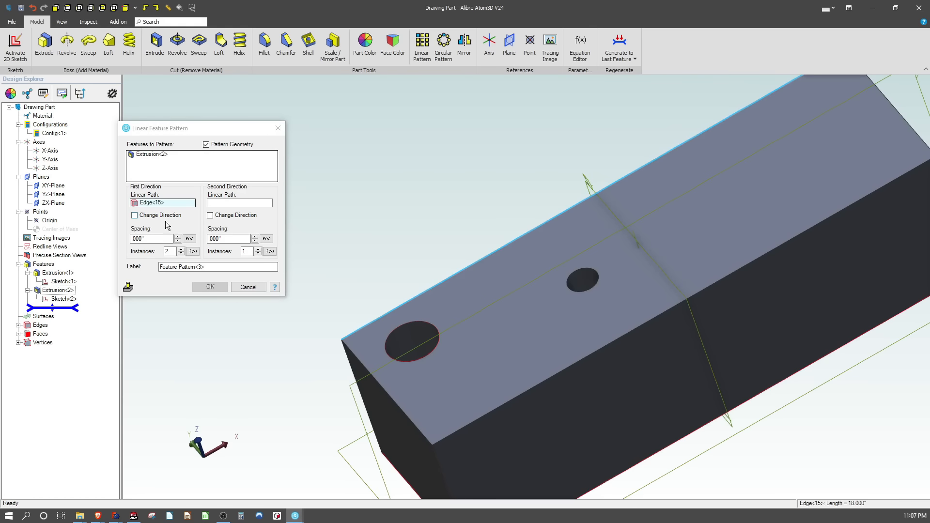
pyautogui.click(134, 238)
pyautogui.doubleClick(134, 238)
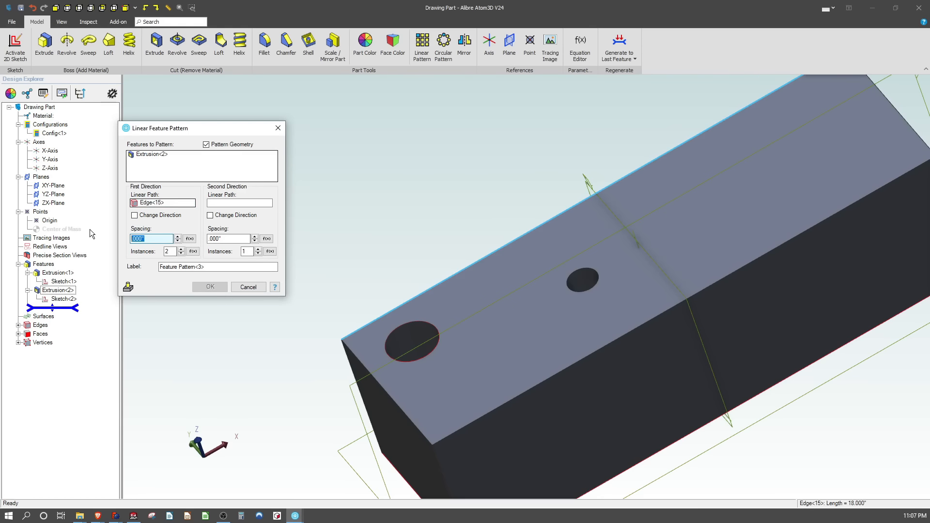
pyautogui.write('2')
pyautogui.click(151, 176)
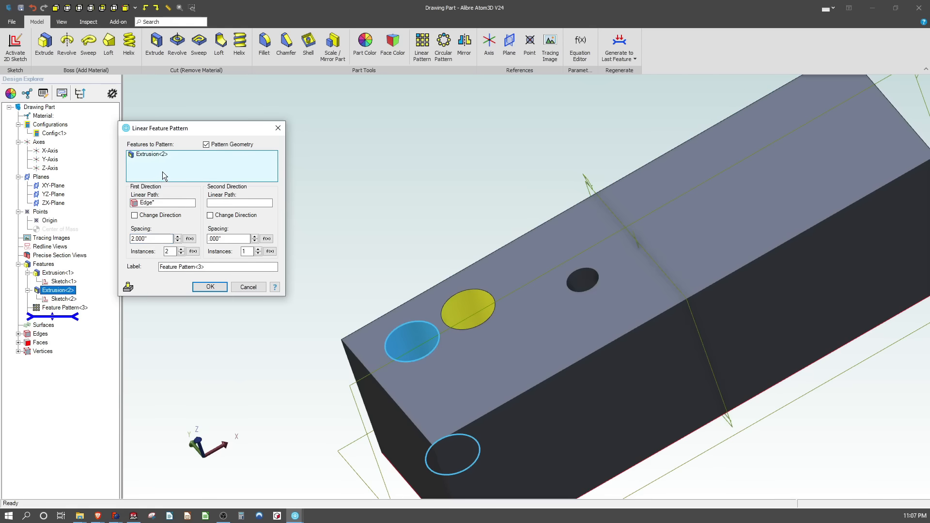
# Step: Set the first direction of the hole pattern to 8 instances and create the pattern
pyautogui.click(181, 248)
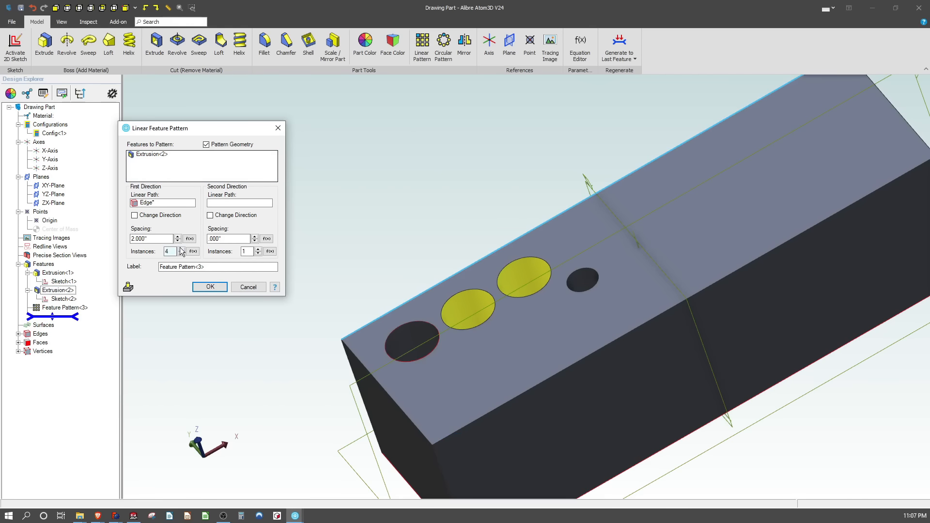
pyautogui.click(181, 249)
pyautogui.click(180, 249)
pyautogui.click(181, 249)
pyautogui.click(181, 249)
pyautogui.click(181, 249)
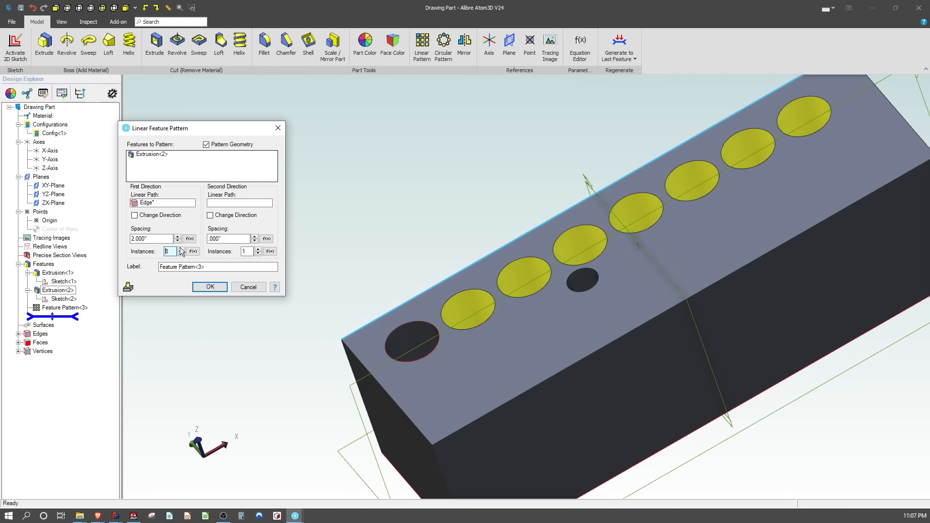
pyautogui.click(221, 203)
pyautogui.click(210, 286)
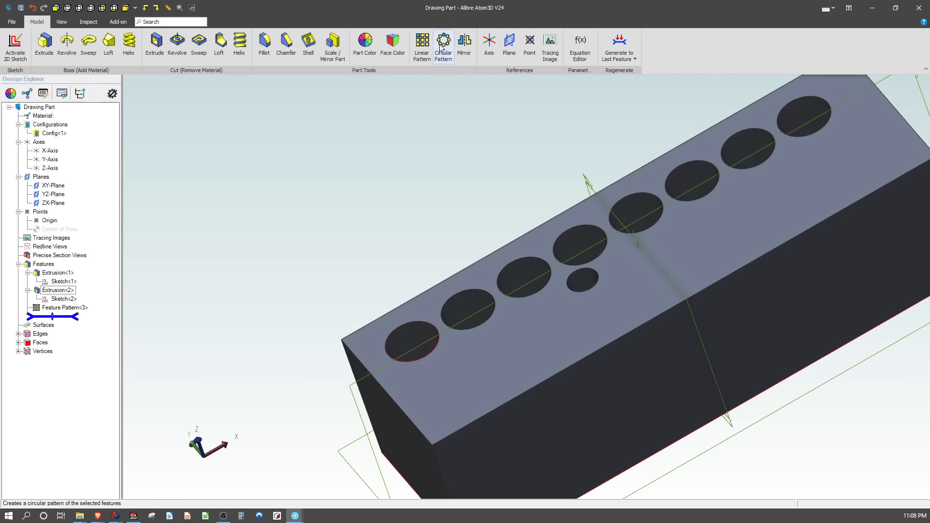
# Step: Set up a linear feature pattern of the corner hole and its existing hole row along the block's short top edge
pyautogui.click(422, 46)
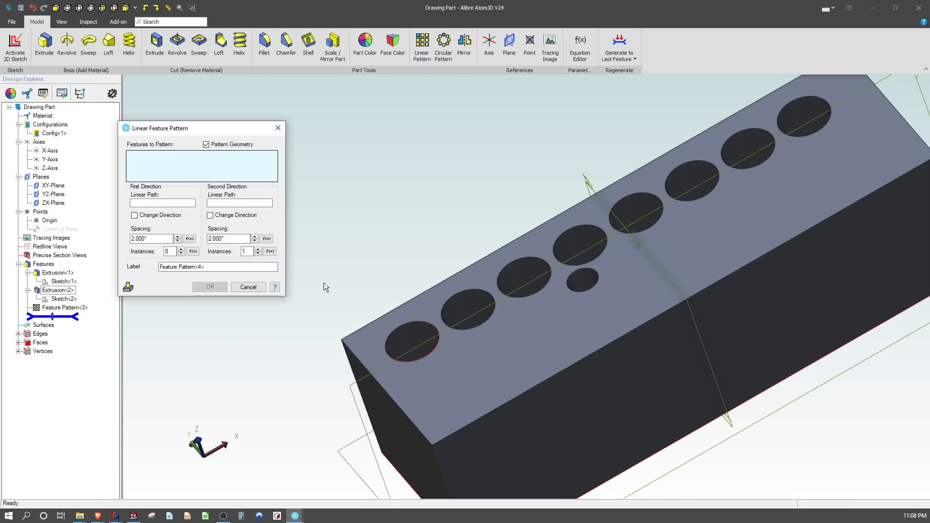
pyautogui.click(401, 345)
pyautogui.click(484, 301)
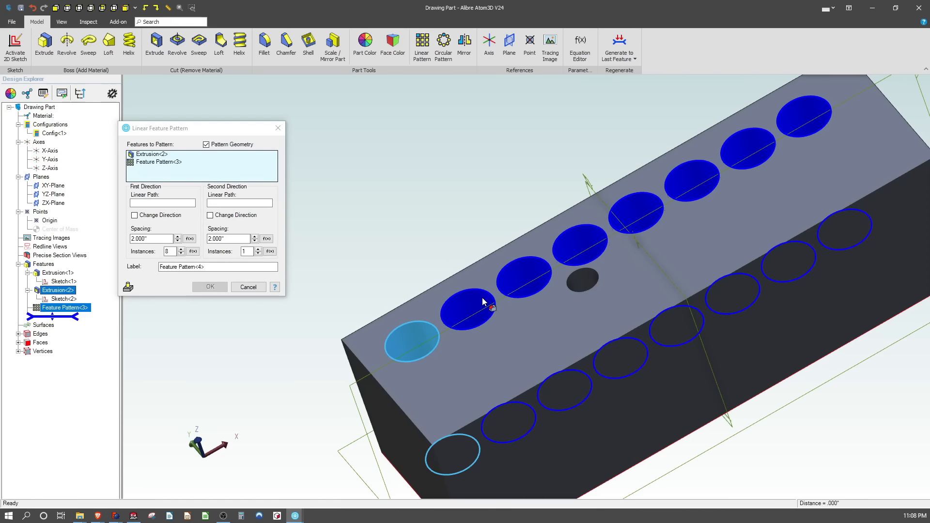
pyautogui.click(184, 203)
pyautogui.click(398, 407)
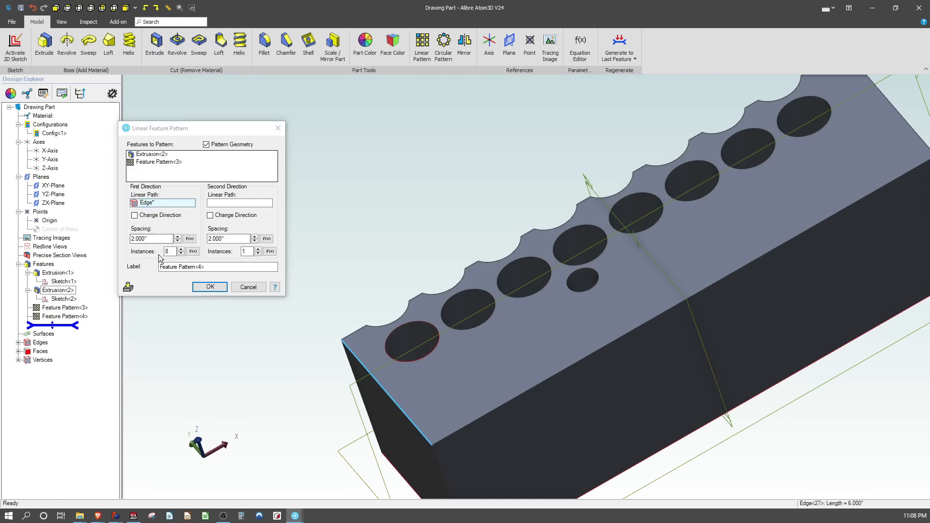
# Step: Reverse the pattern's first direction, set it to 2 instances and create the second row of holes
pyautogui.click(134, 215)
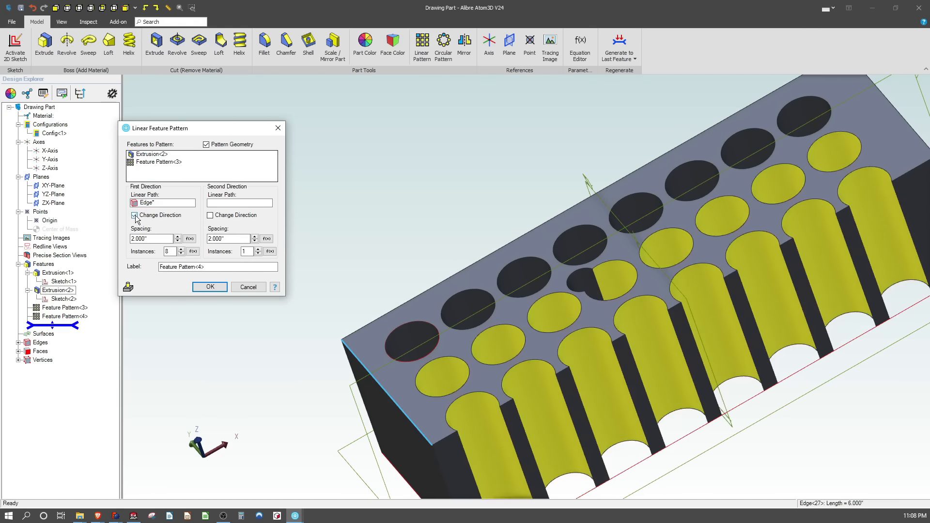
pyautogui.click(182, 254)
pyautogui.click(182, 250)
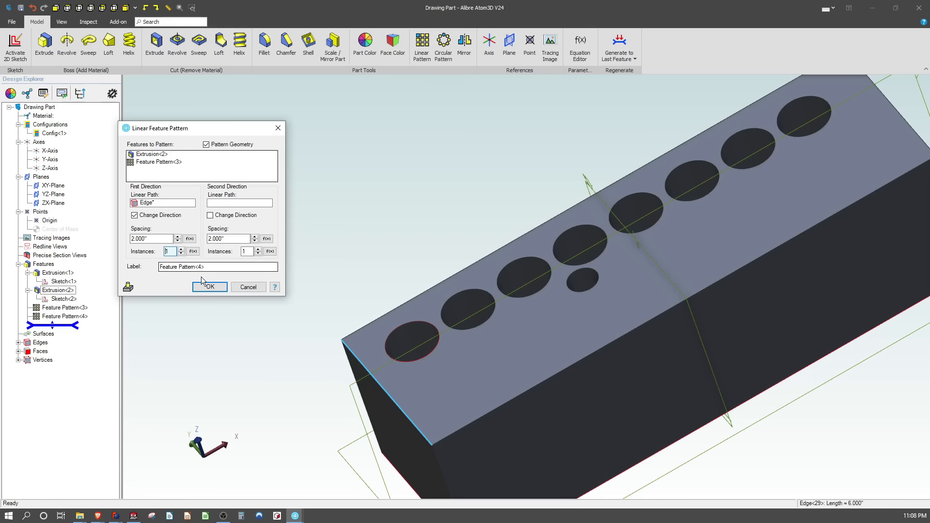
pyautogui.click(181, 249)
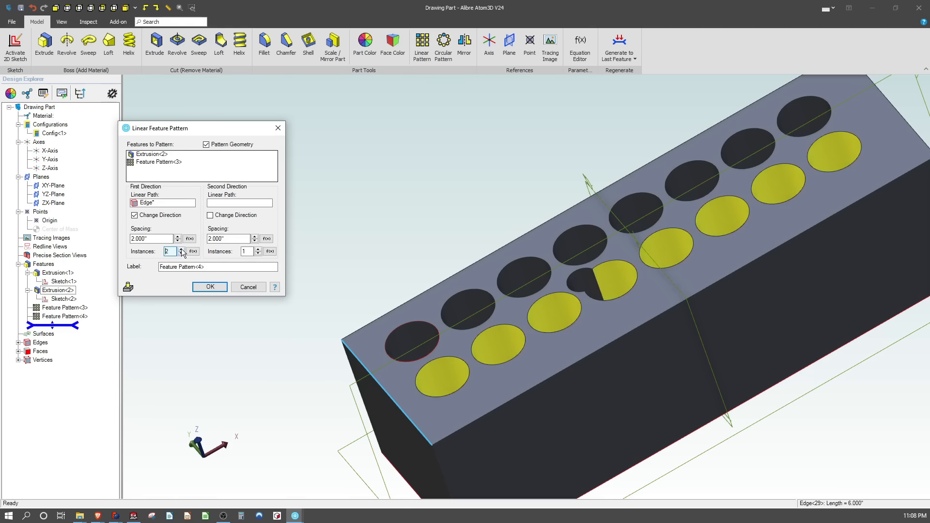
pyautogui.click(210, 287)
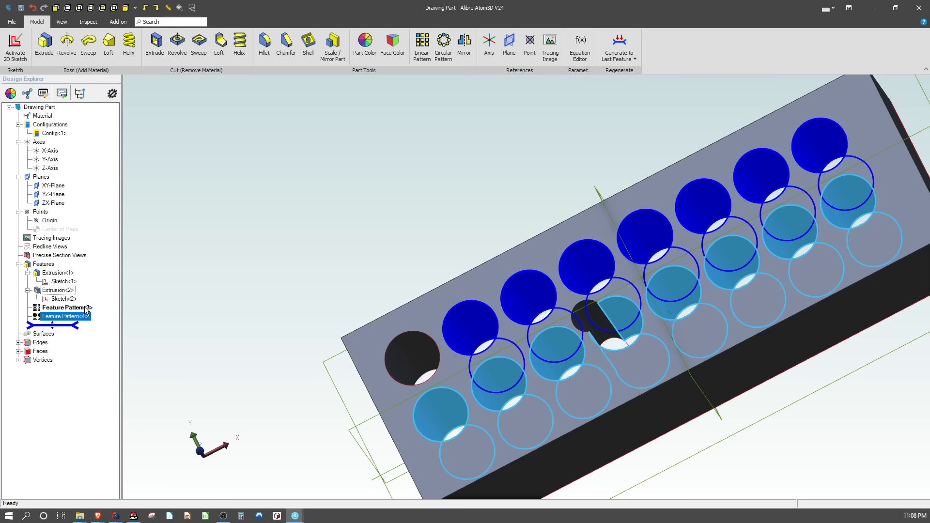
pyautogui.click(289, 287)
pyautogui.moveTo(502, 329)
pyautogui.mouseDown(button='middle')
pyautogui.moveTo(524, 315)
pyautogui.moveTo(510, 317)
pyautogui.mouseUp(button='middle')
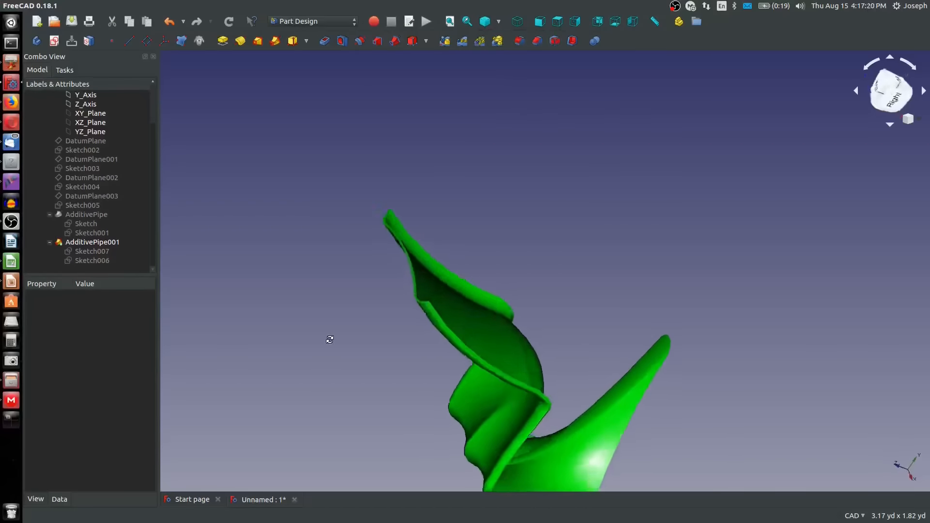
pyautogui.moveTo(329, 339); pyautogui.dragTo(583, 230, button='middle')
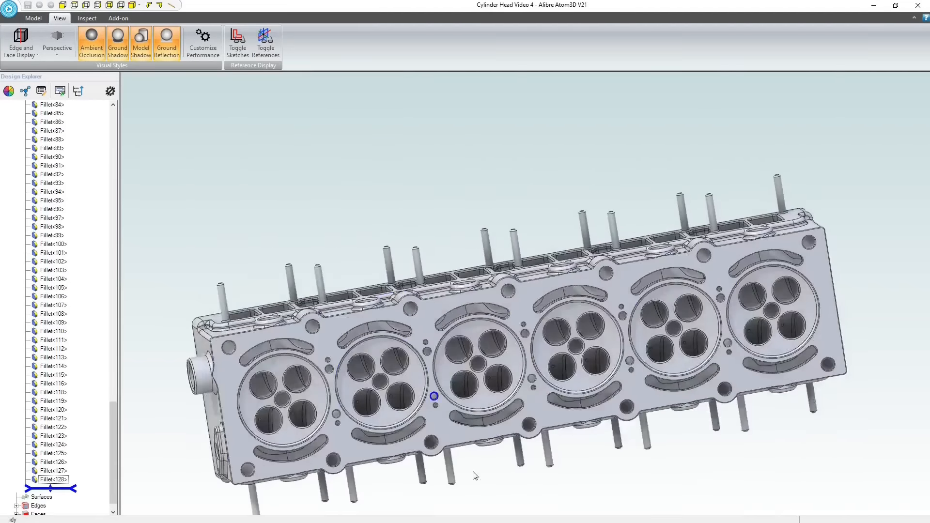
pyautogui.scroll(3, 430, 395)
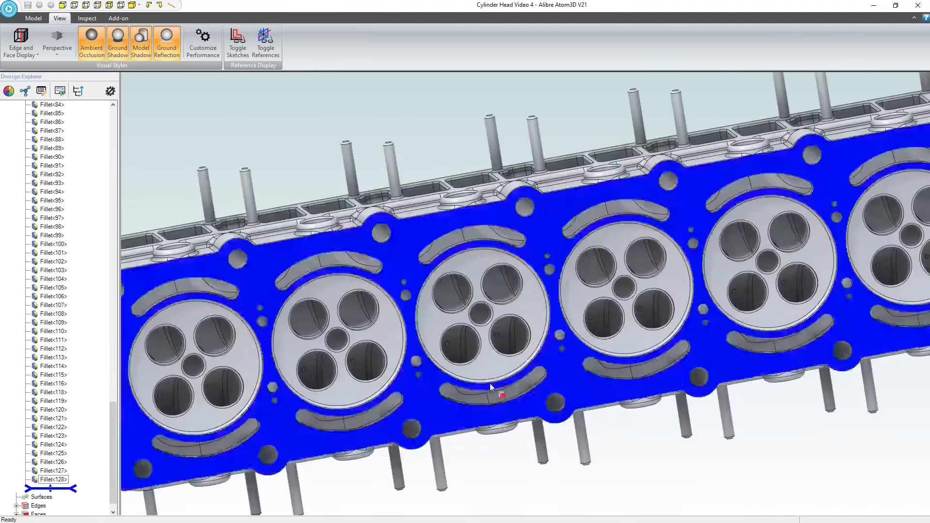
pyautogui.scroll(-3, 490, 383)
pyautogui.moveTo(490, 294); pyautogui.dragTo(581, 298, button='middle')
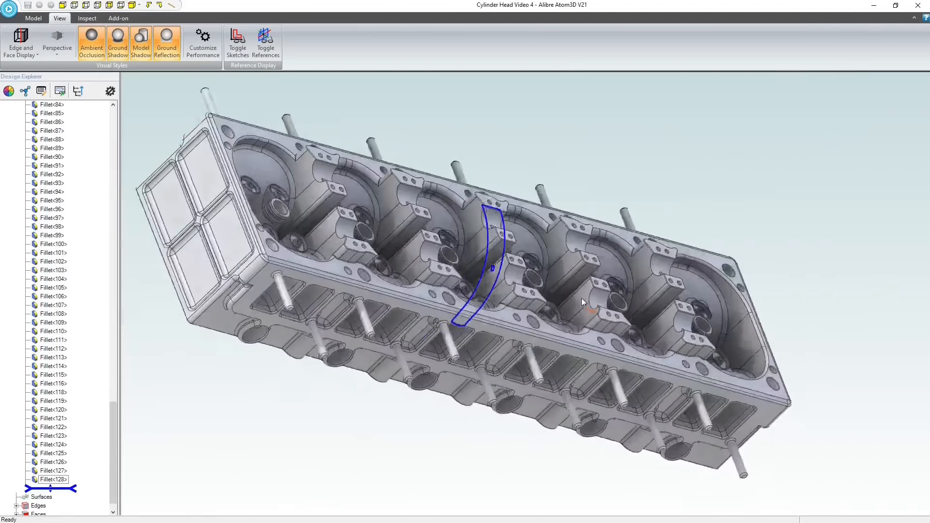